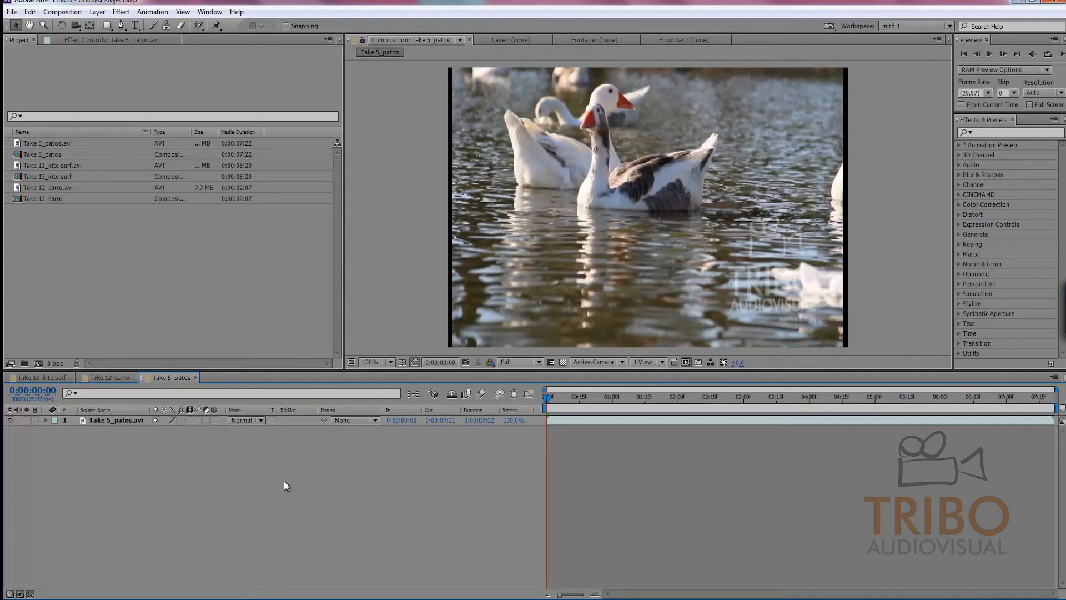
Step: Examine the effect categories in the effects list, expanding and collapsing several groups
{"action": "left_click", "coordinate": [982, 122]}
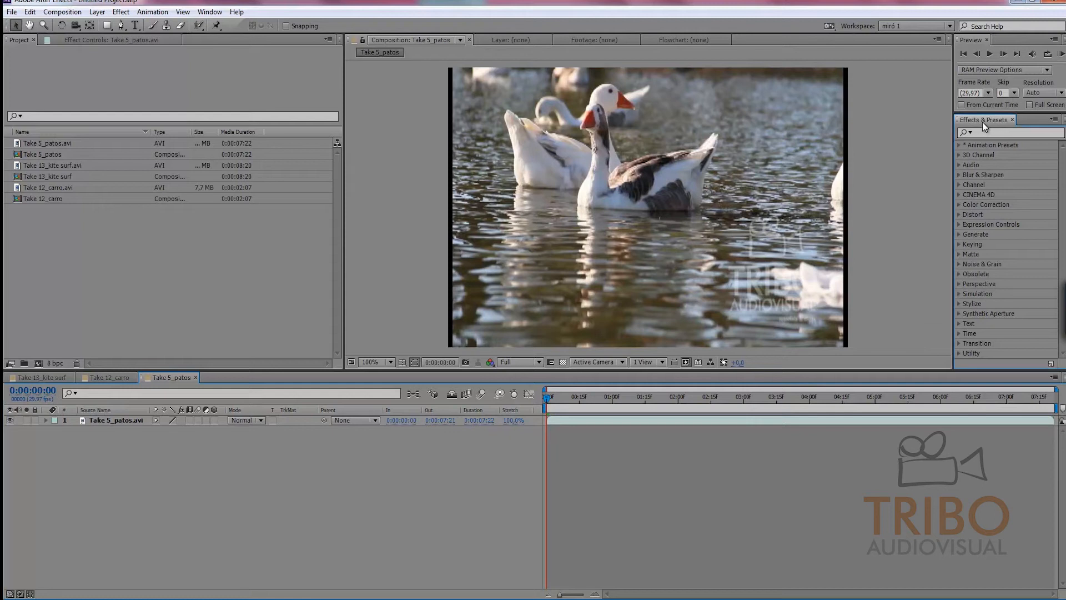
{"action": "left_click", "coordinate": [960, 215]}
{"action": "scroll", "coordinate": [972, 202], "scroll_direction": "down", "scroll_amount": 2}
{"action": "left_click", "coordinate": [957, 145]}
{"action": "left_click", "coordinate": [958, 184]}
{"action": "left_click", "coordinate": [958, 186]}
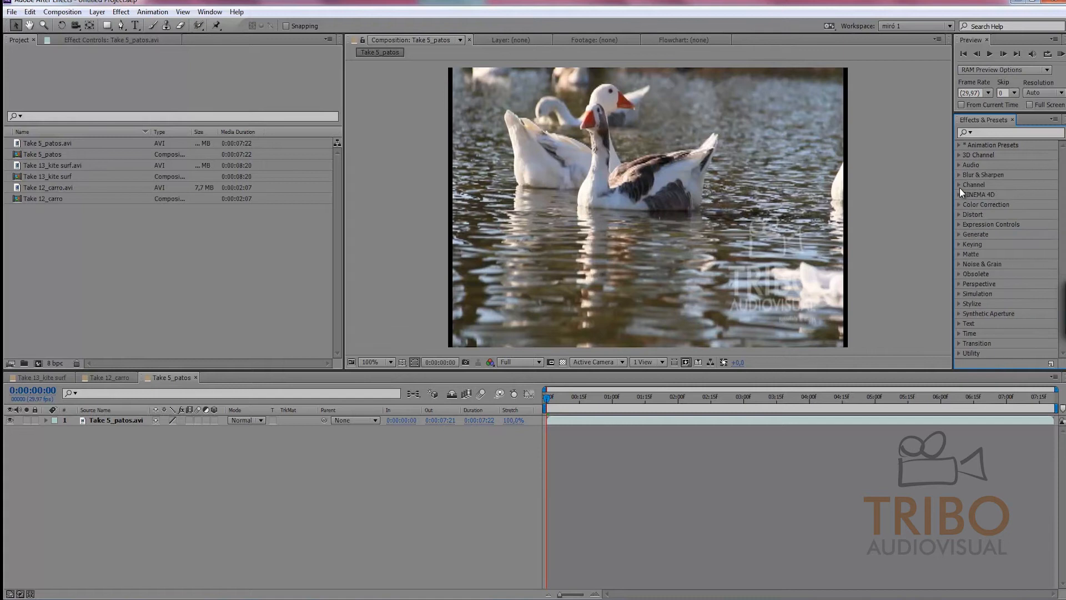
{"action": "left_click", "coordinate": [958, 254]}
{"action": "left_click", "coordinate": [959, 255]}
Step: Examine the effect categories and the 3D Channel effects available for the Take 5_patos.avi layer
{"action": "left_click", "coordinate": [123, 16]}
{"action": "left_click", "coordinate": [107, 454]}
{"action": "left_click", "coordinate": [113, 421]}
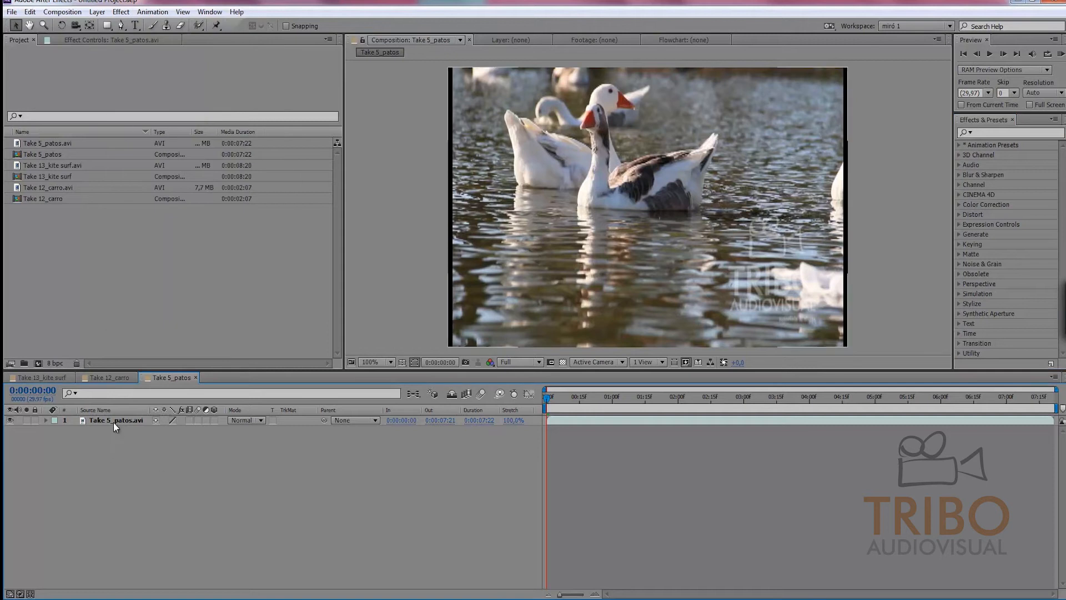
{"action": "left_click", "coordinate": [121, 12]}
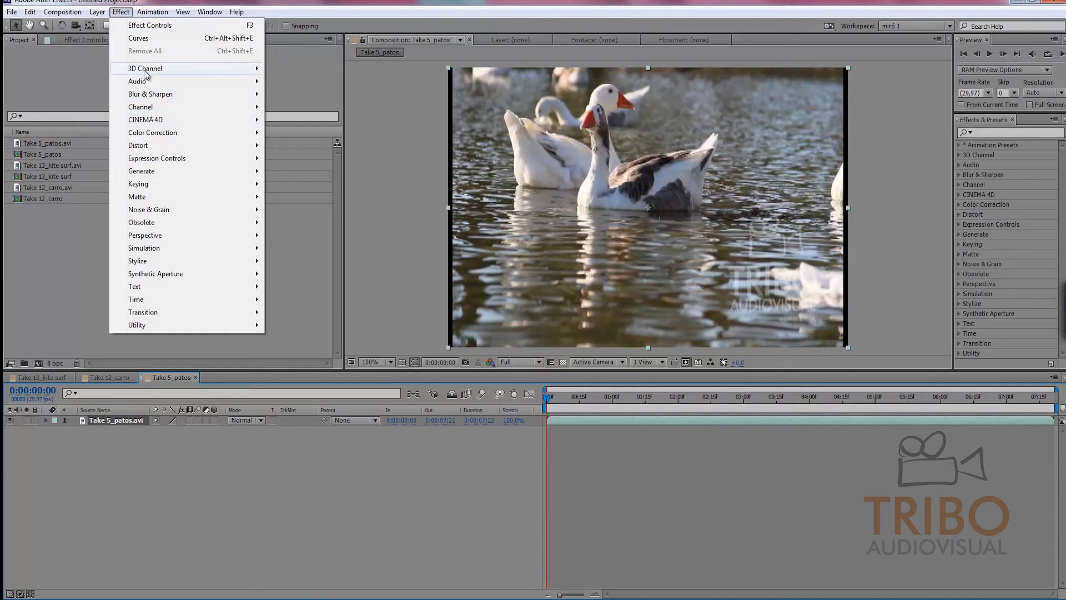
{"action": "mouse_move", "coordinate": [146, 71]}
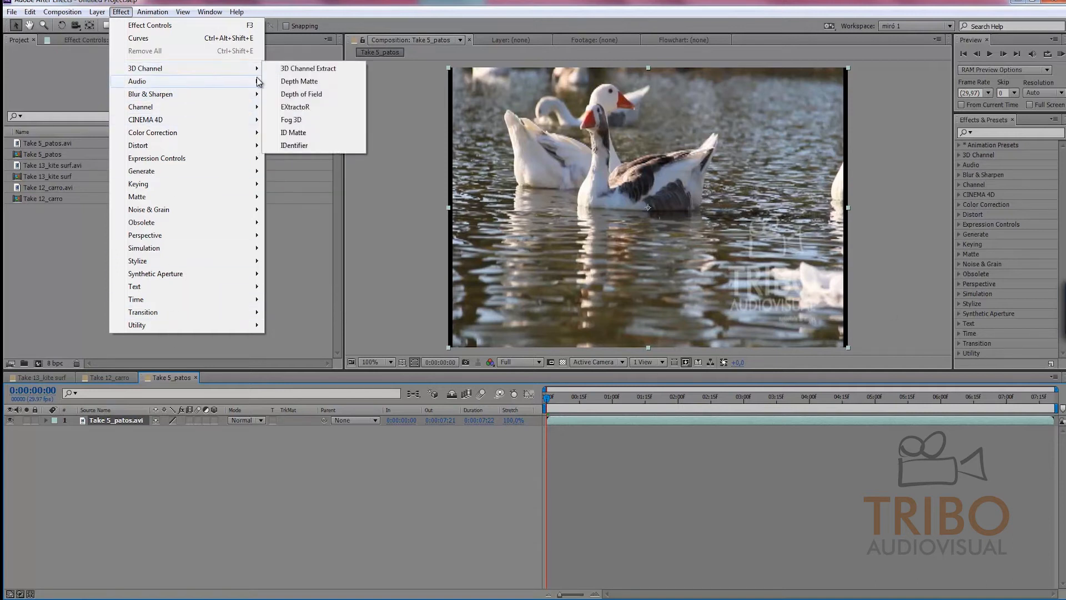
{"action": "left_click", "coordinate": [753, 421]}
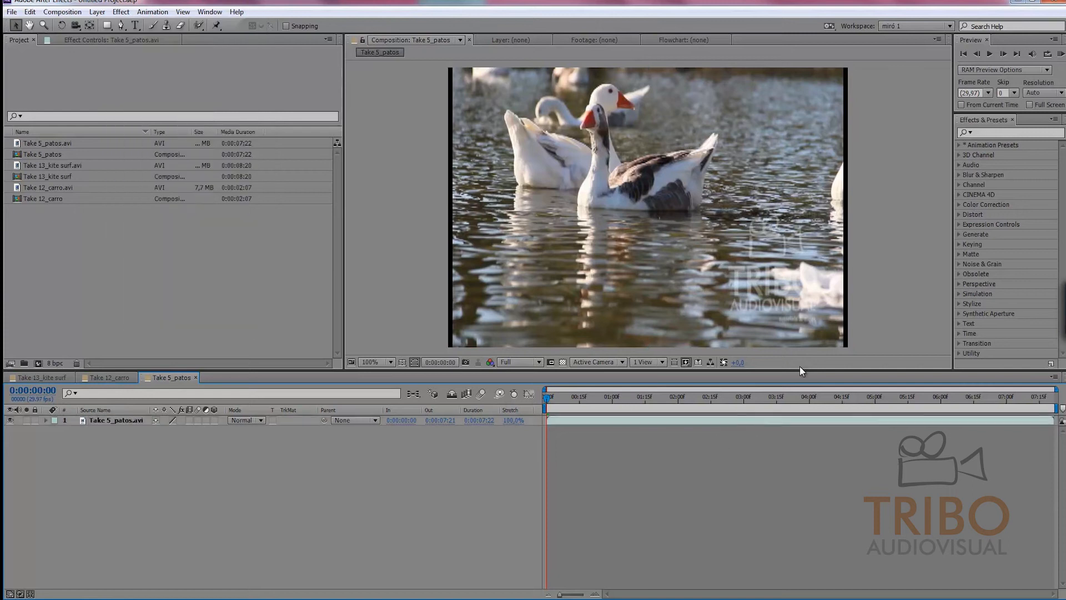
Step: Examine the effects in the 3D Channel and Color Correction categories of the effects list
{"action": "left_click", "coordinate": [958, 156]}
{"action": "left_click", "coordinate": [980, 183]}
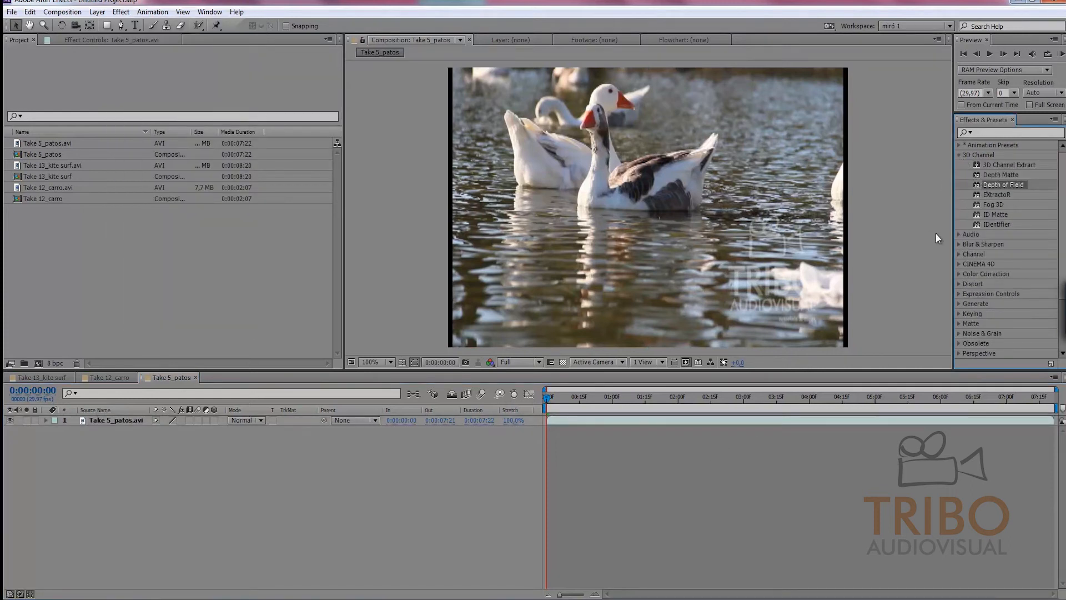
{"action": "left_click", "coordinate": [958, 155]}
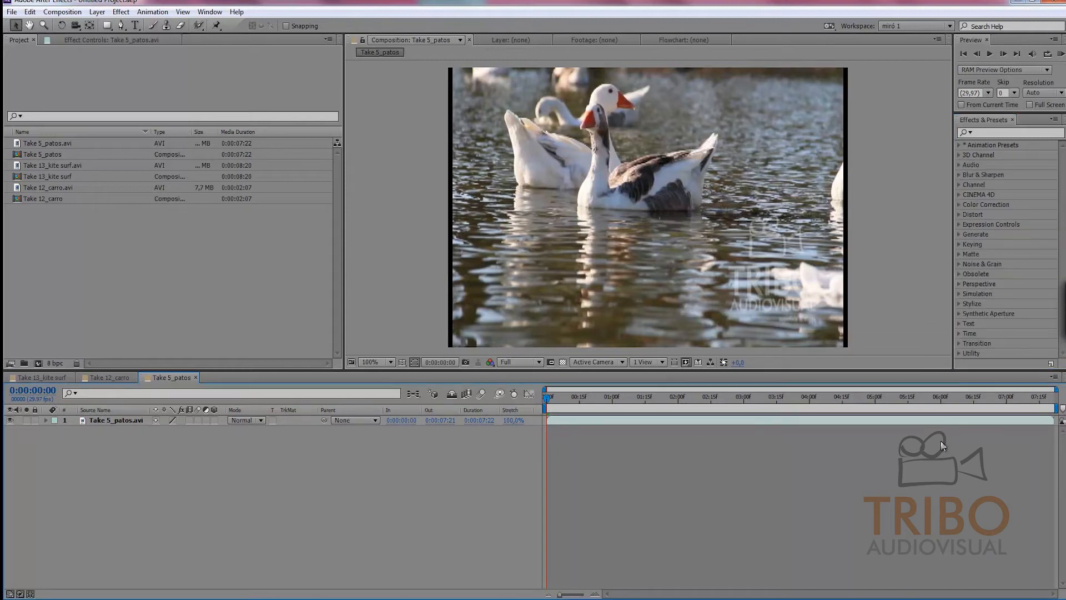
{"action": "left_click", "coordinate": [959, 194]}
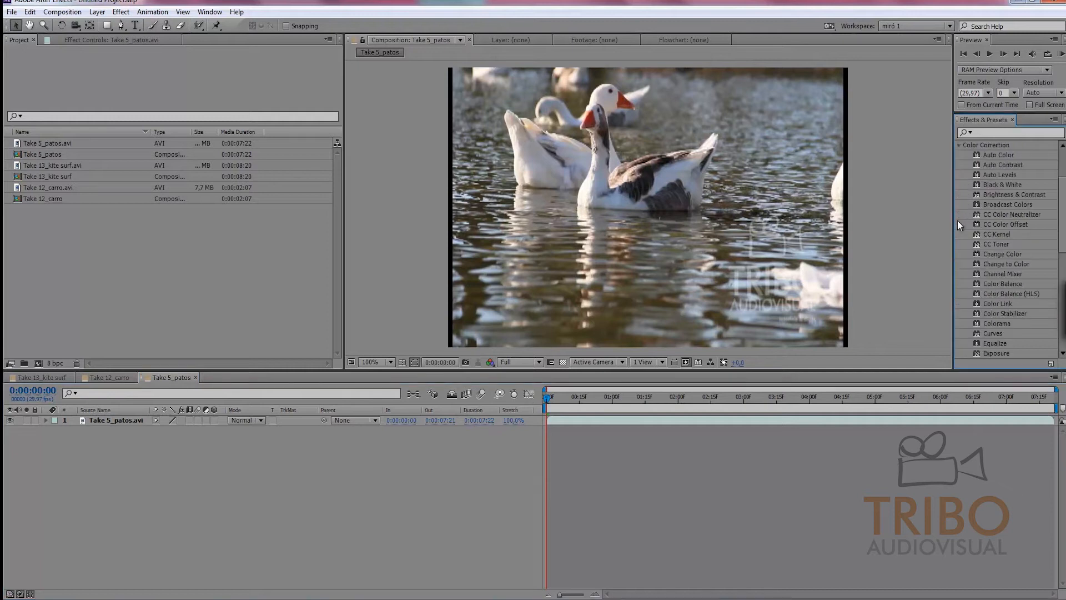
{"action": "scroll", "coordinate": [959, 149], "scroll_direction": "down", "scroll_amount": 2}
{"action": "left_click", "coordinate": [959, 184]}
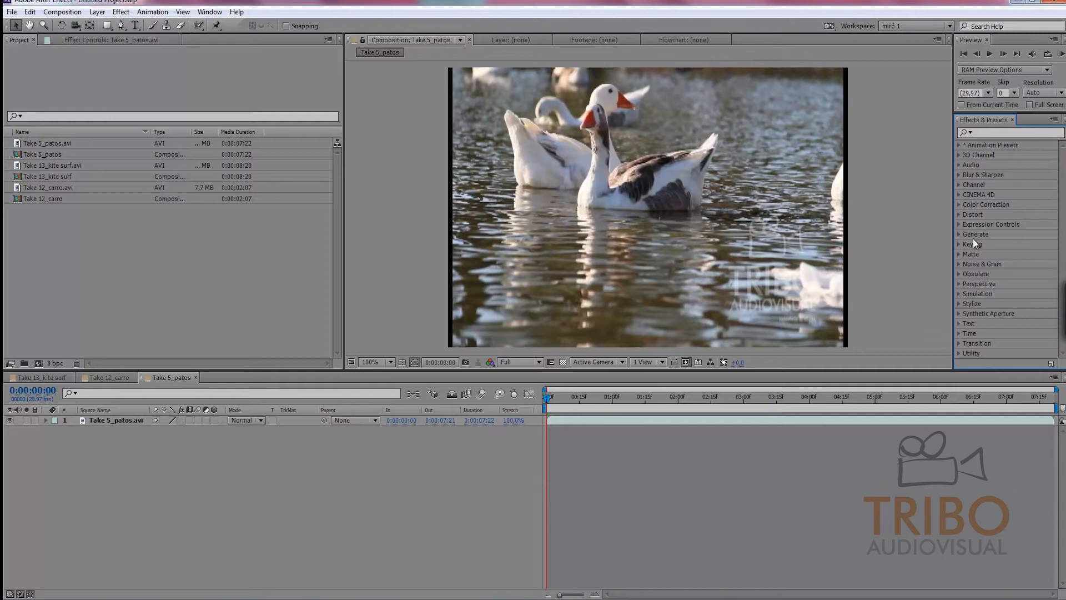
Step: Search the effects for "blur" and apply Gaussian Blur to the Take 5_patos.avi layer
{"action": "left_click", "coordinate": [991, 133]}
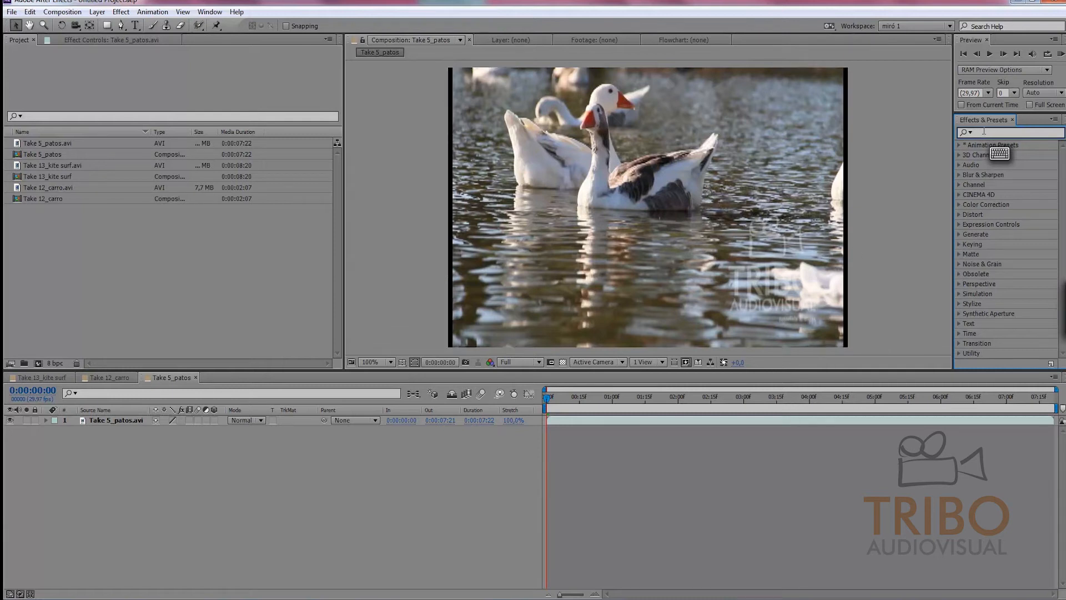
{"action": "type", "text": "blur"}
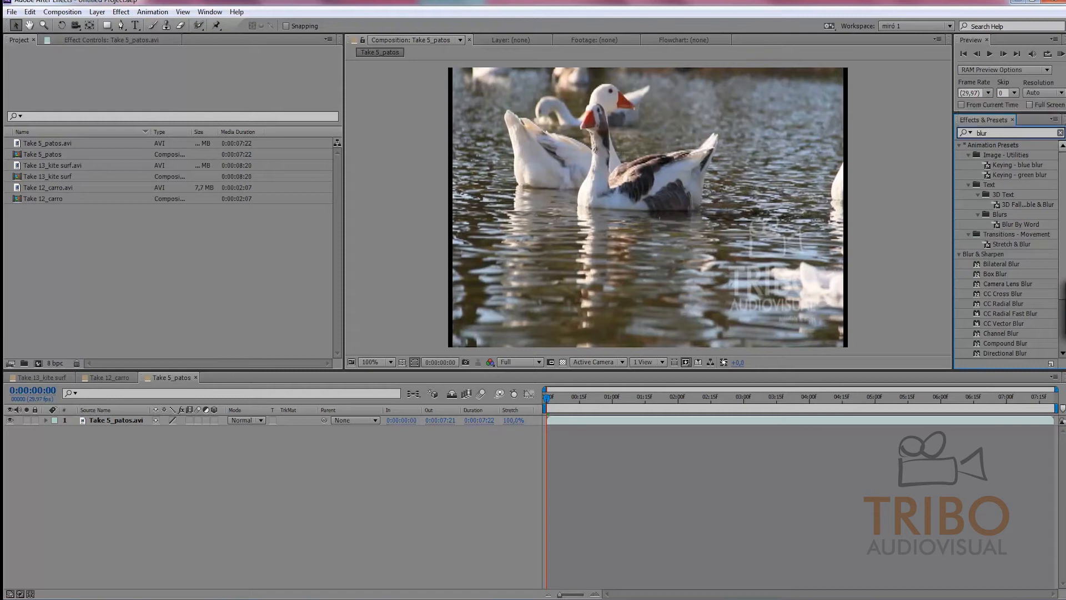
{"action": "scroll", "coordinate": [1059, 240], "scroll_direction": "down", "scroll_amount": 3}
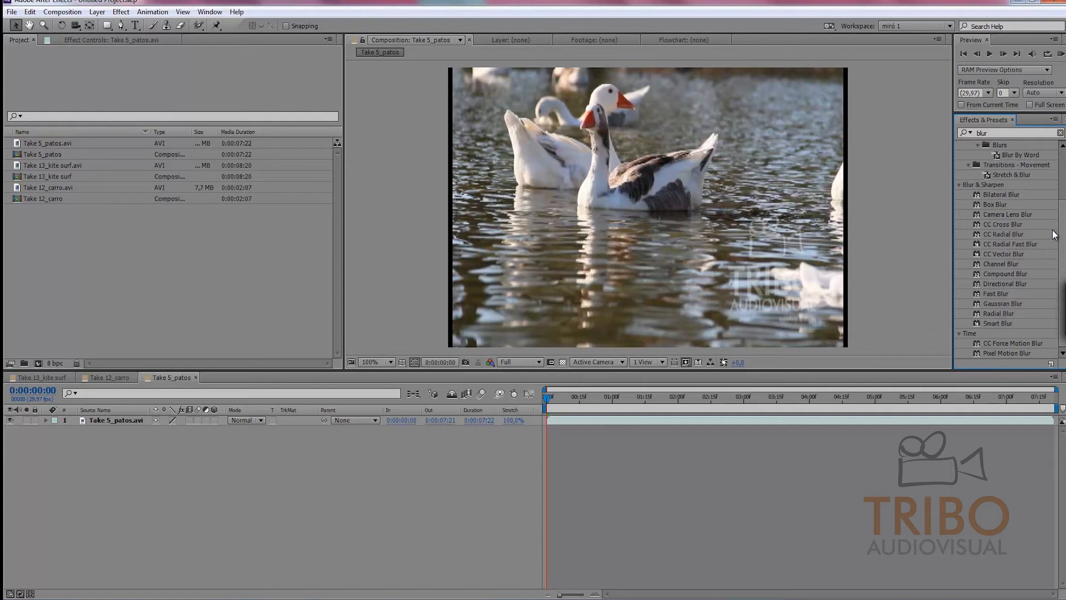
{"action": "left_click", "coordinate": [995, 304]}
{"action": "left_click_drag", "start_coordinate": [975, 304], "coordinate": [614, 420]}
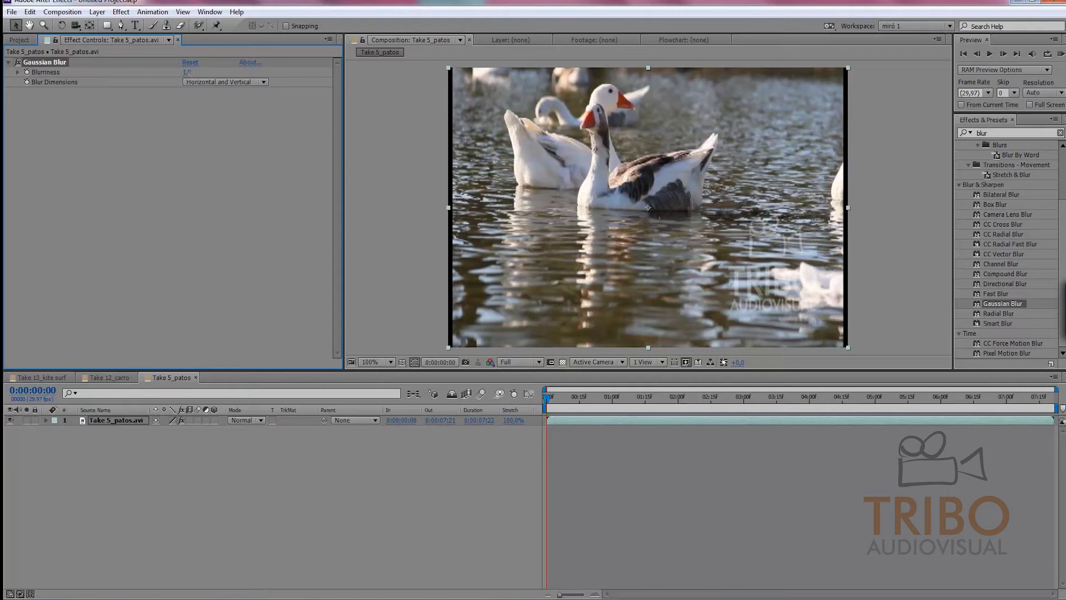
Step: Set the Gaussian Blur's blurriness to 19 and its blur dimensions to Horizontal
{"action": "left_click_drag", "start_coordinate": [187, 72], "coordinate": [295, 85]}
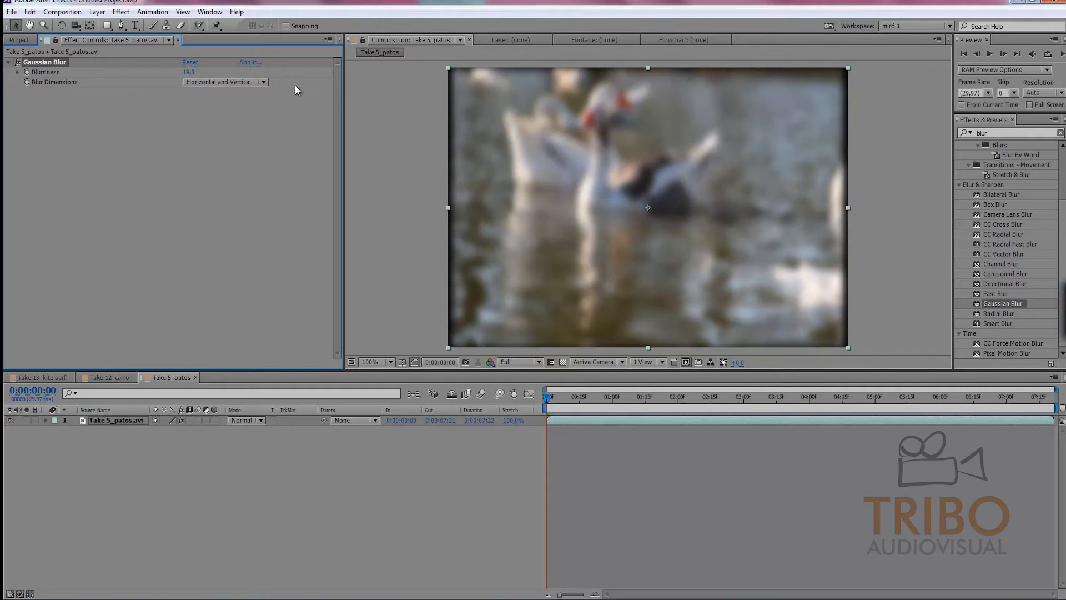
{"action": "left_click", "coordinate": [262, 84]}
{"action": "left_click", "coordinate": [222, 109]}
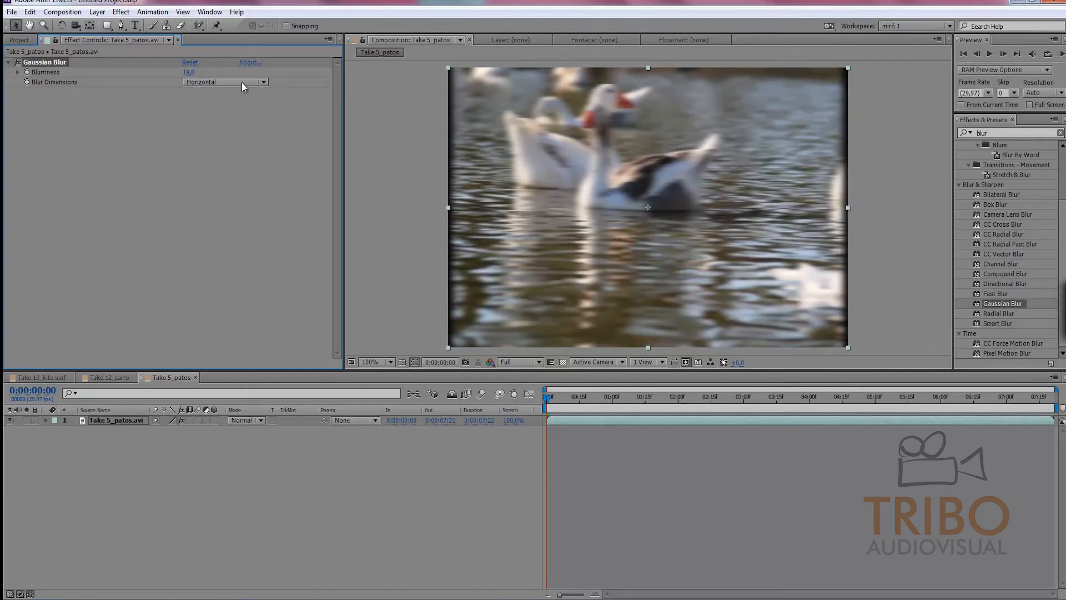
Step: Increase the Gaussian Blur's blurriness further and switch its blur dimensions to Vertical
{"action": "left_click_drag", "start_coordinate": [190, 72], "coordinate": [231, 79]}
{"action": "left_click", "coordinate": [230, 82]}
{"action": "left_click", "coordinate": [218, 119]}
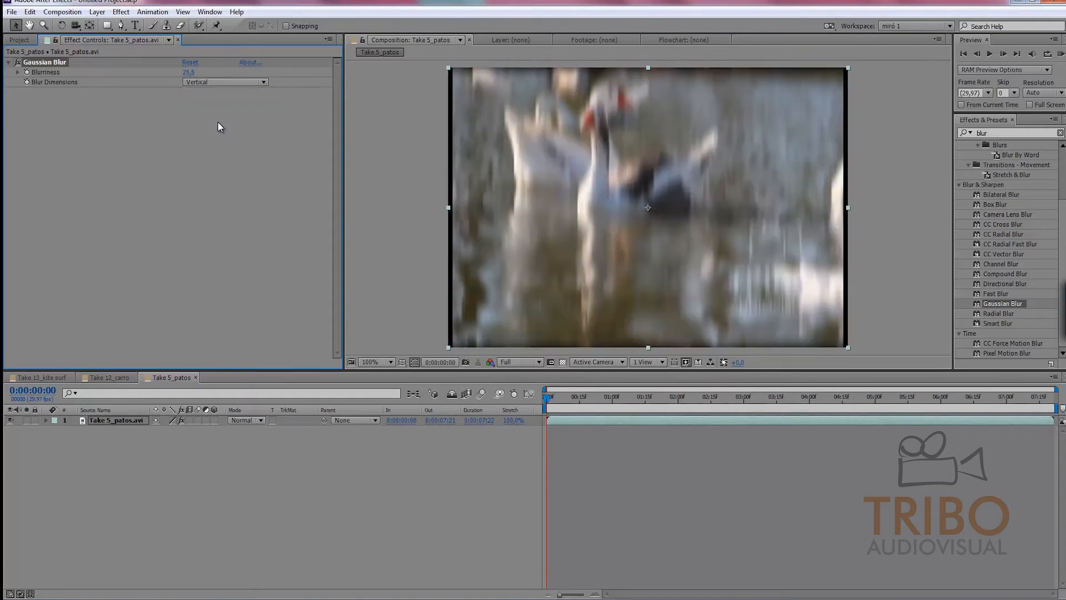
Step: Set the blur dimensions back to Horizontal and Vertical and delete Gaussian Blur from the Take 5_patos.avi layer
{"action": "left_click", "coordinate": [210, 81]}
{"action": "left_click", "coordinate": [211, 90]}
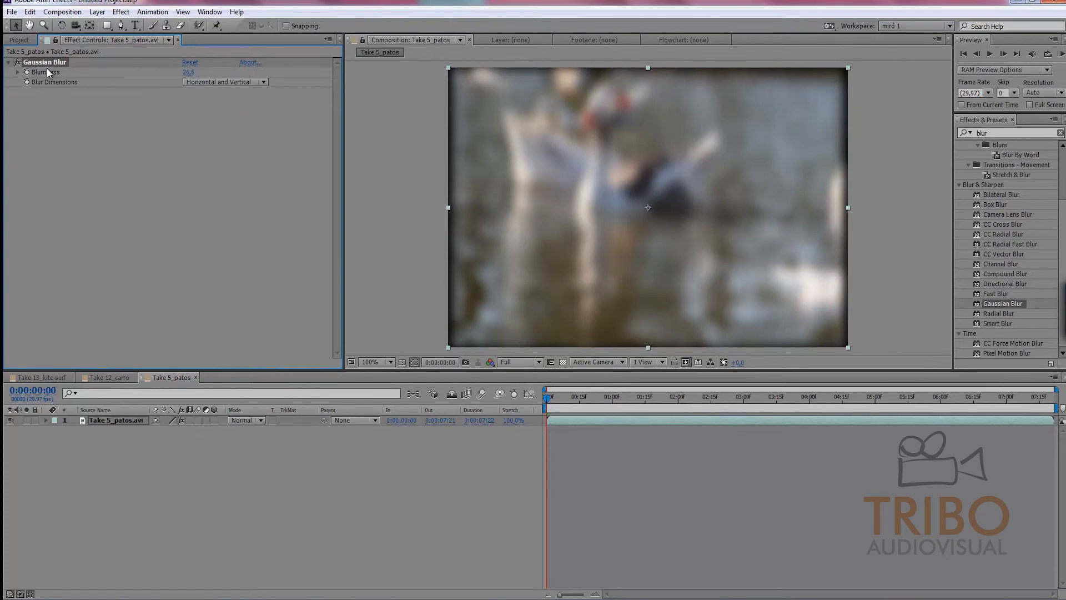
{"action": "key", "text": "Delete"}
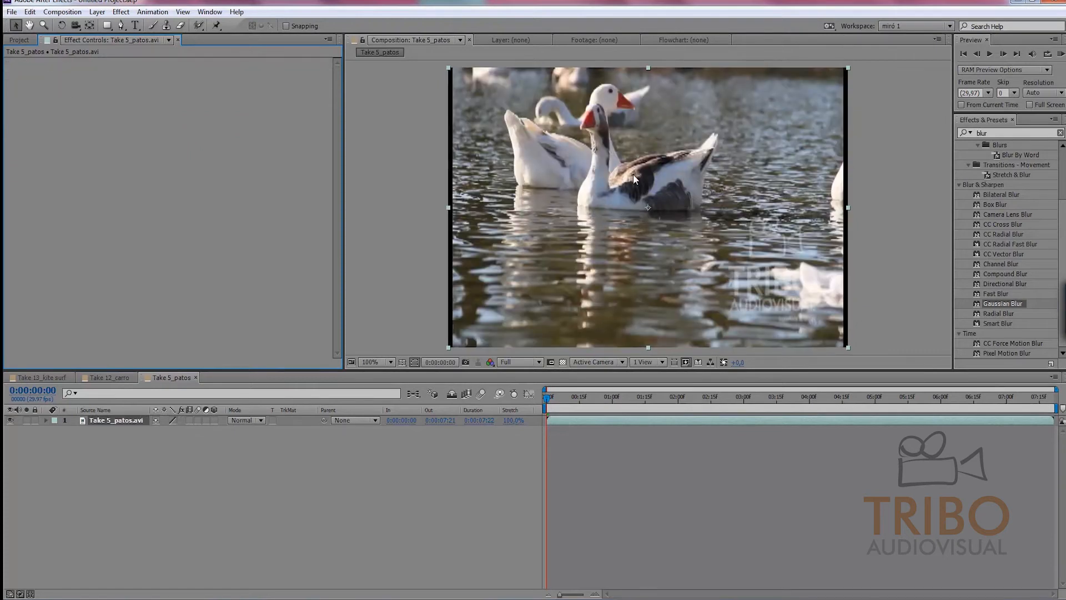
Step: Apply Fast Blur to the Take 5_patos.avi layer with a blurriness of about 24
{"action": "left_click_drag", "start_coordinate": [995, 293], "coordinate": [691, 418]}
{"action": "mouse_move", "coordinate": [187, 72]}
{"action": "left_mouse_down"}
{"action": "mouse_move", "coordinate": [198, 82]}
{"action": "mouse_move", "coordinate": [183, 81]}
{"action": "mouse_move", "coordinate": [207, 82]}
{"action": "mouse_move", "coordinate": [186, 82]}
{"action": "mouse_move", "coordinate": [196, 83]}
{"action": "left_mouse_up"}
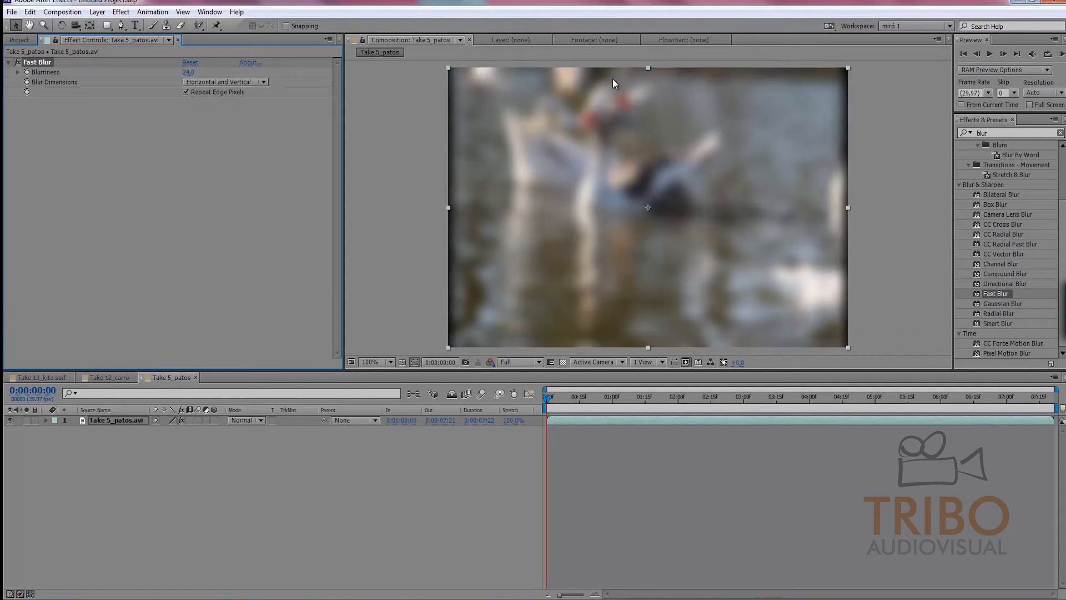
Step: Compare Fast Blur with and without Repeat Edge Pixels and delete the effect from the layer
{"action": "left_click", "coordinate": [186, 92]}
{"action": "left_click", "coordinate": [184, 91]}
{"action": "left_click", "coordinate": [184, 92]}
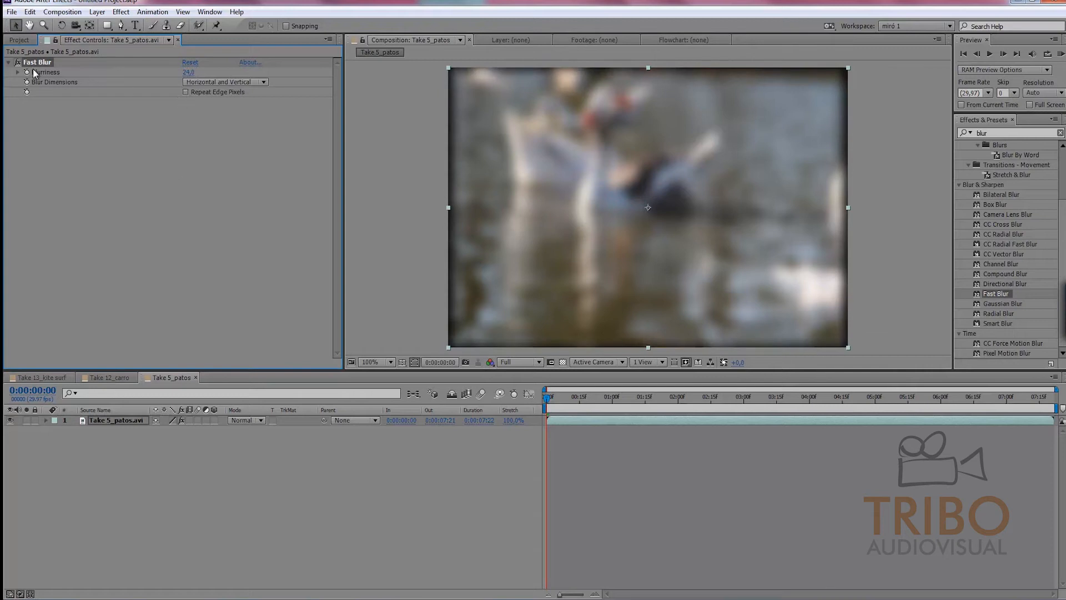
{"action": "key", "text": "Delete"}
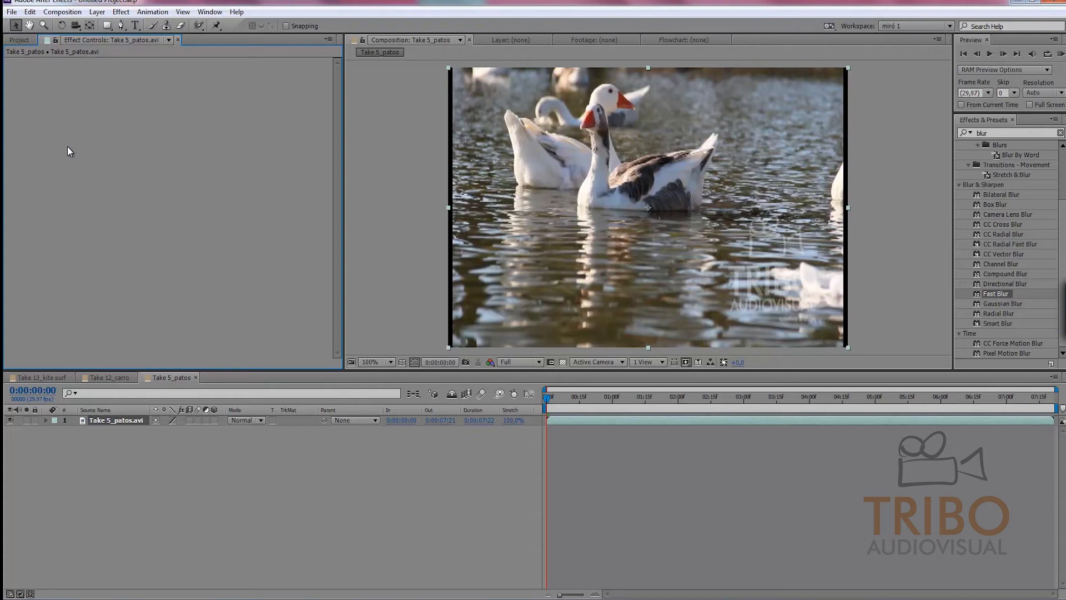
Step: Scrub through the Take 5_patos clip and play it back with a RAM preview
{"action": "left_click_drag", "start_coordinate": [556, 397], "coordinate": [595, 395]}
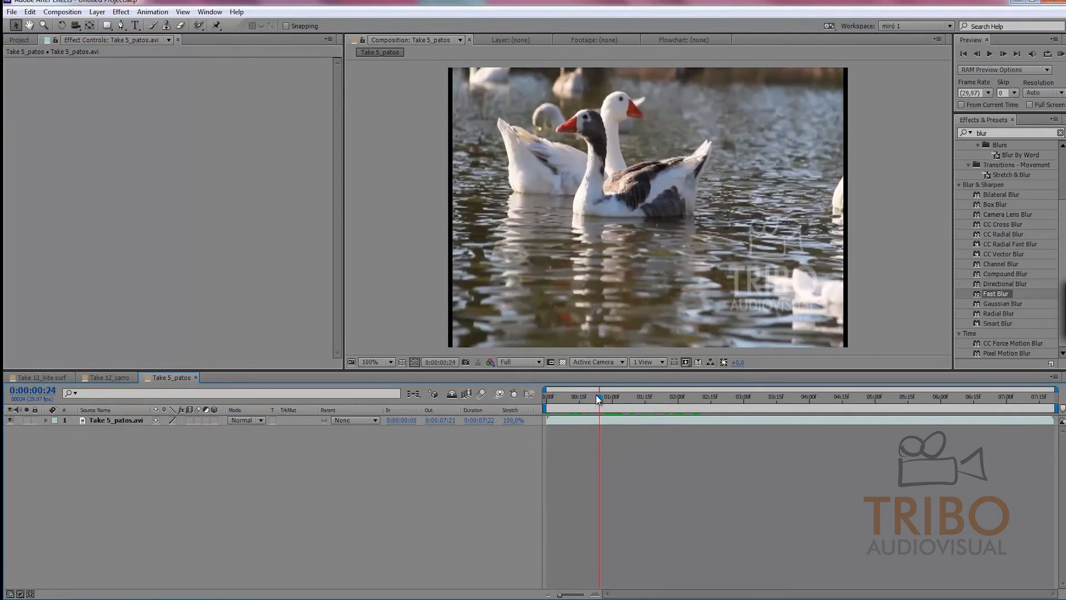
{"action": "left_click", "coordinate": [1061, 53]}
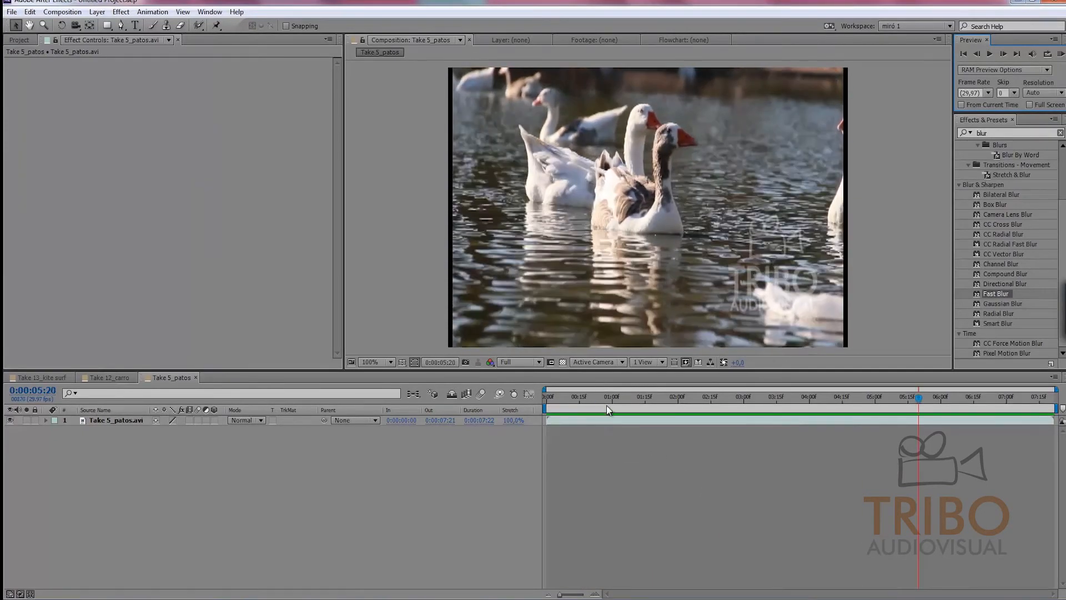
{"action": "left_click", "coordinate": [605, 401]}
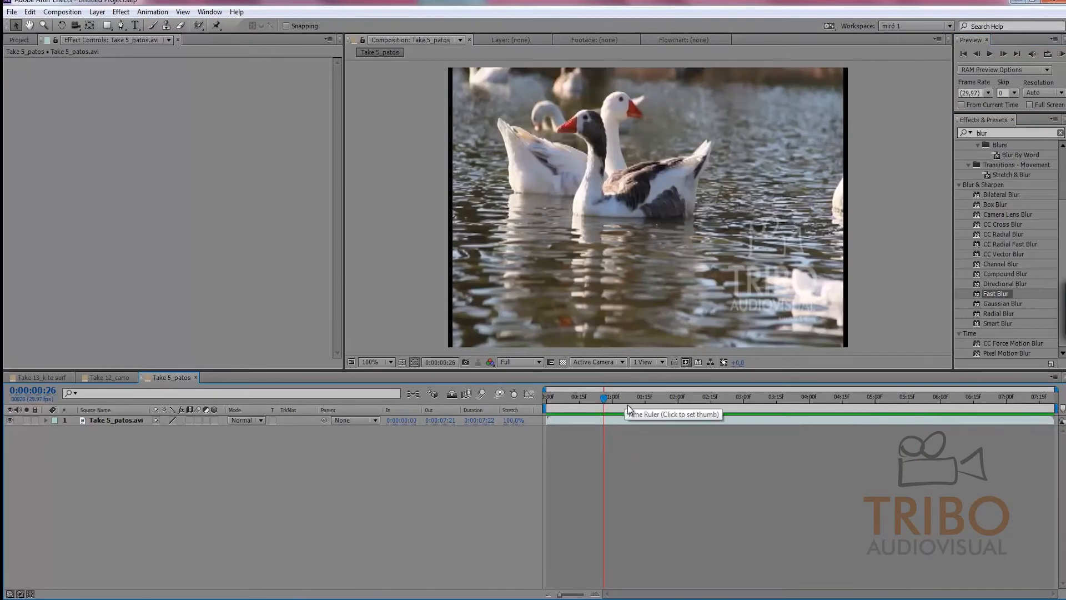
{"action": "key", "text": "space"}
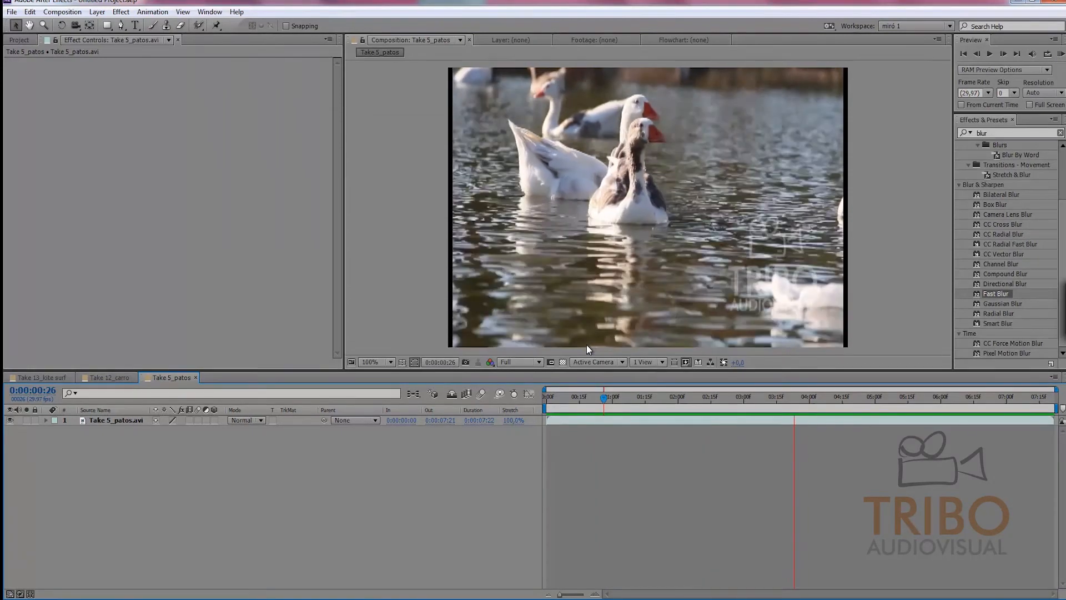
{"action": "key", "text": "space"}
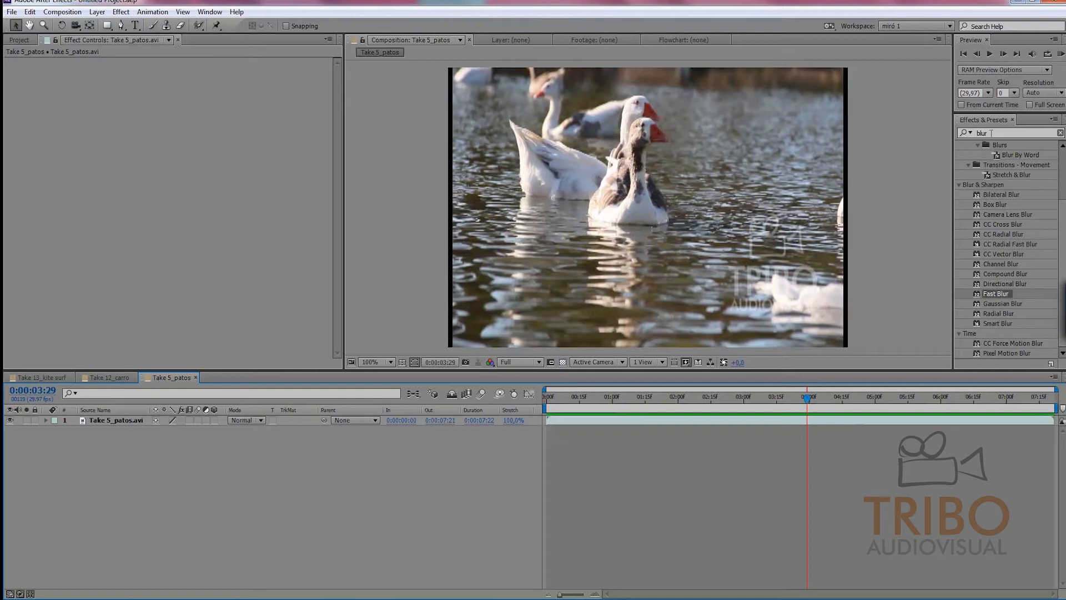
Step: Clear the effect search and open the Take 13_kite surf composition
{"action": "left_click", "coordinate": [995, 133]}
{"action": "key", "text": "BackSpace"}
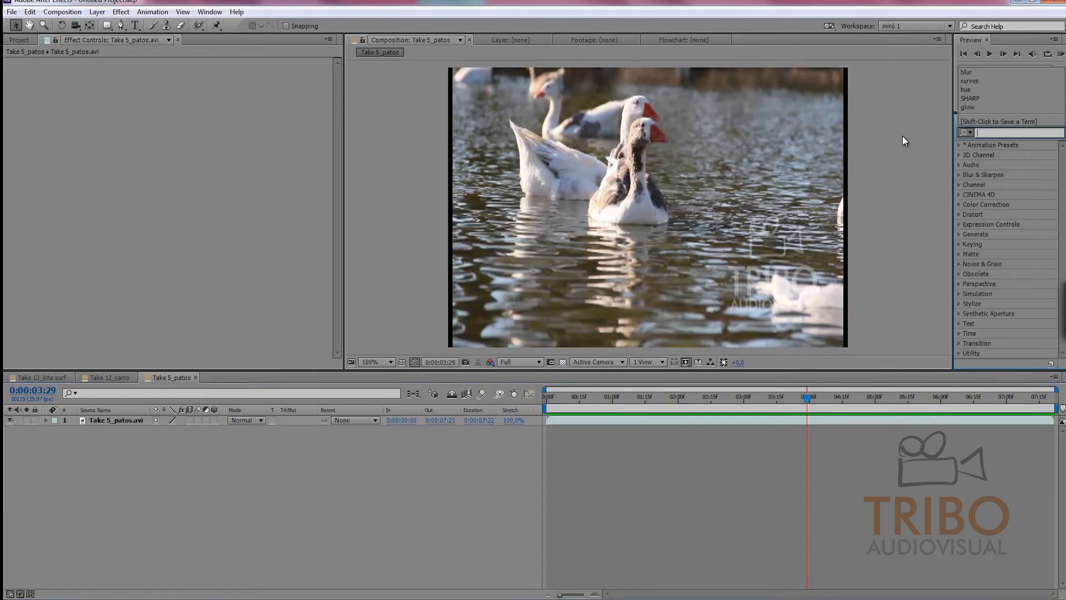
{"action": "left_click", "coordinate": [111, 377]}
{"action": "left_click", "coordinate": [39, 378]}
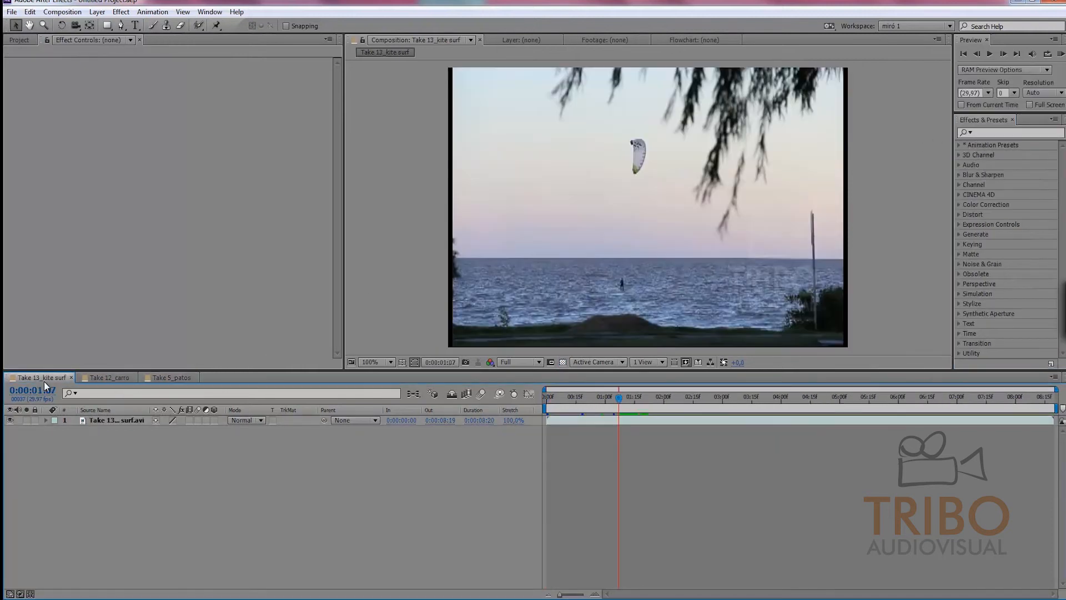
Step: Search the effects for "curves" and apply the Color Correction Curves effect to the Take 13_kite surf.avi layer
{"action": "left_click", "coordinate": [982, 133]}
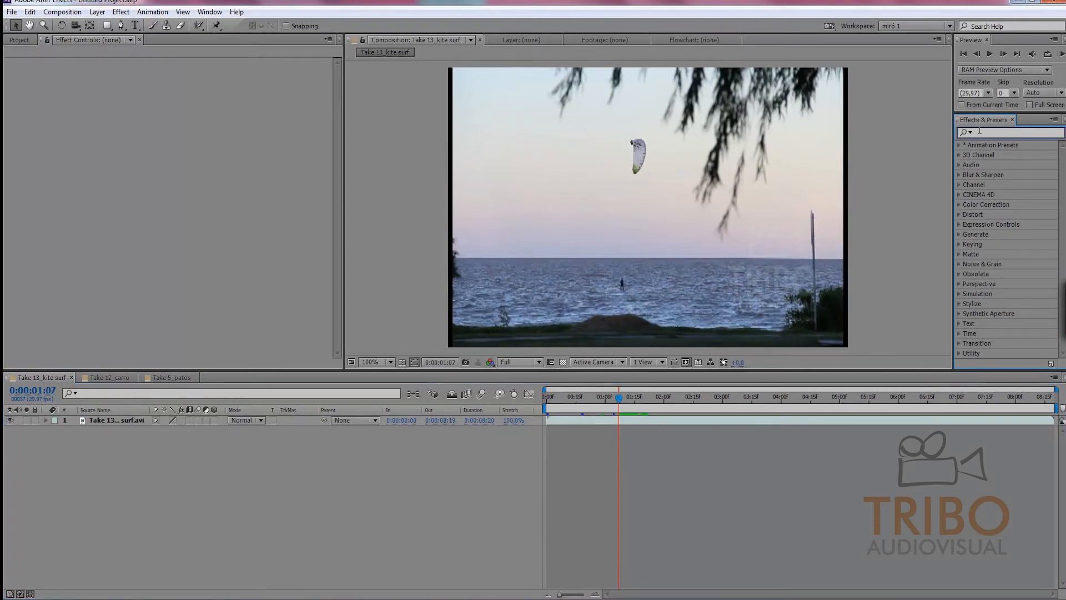
{"action": "type", "text": "curves"}
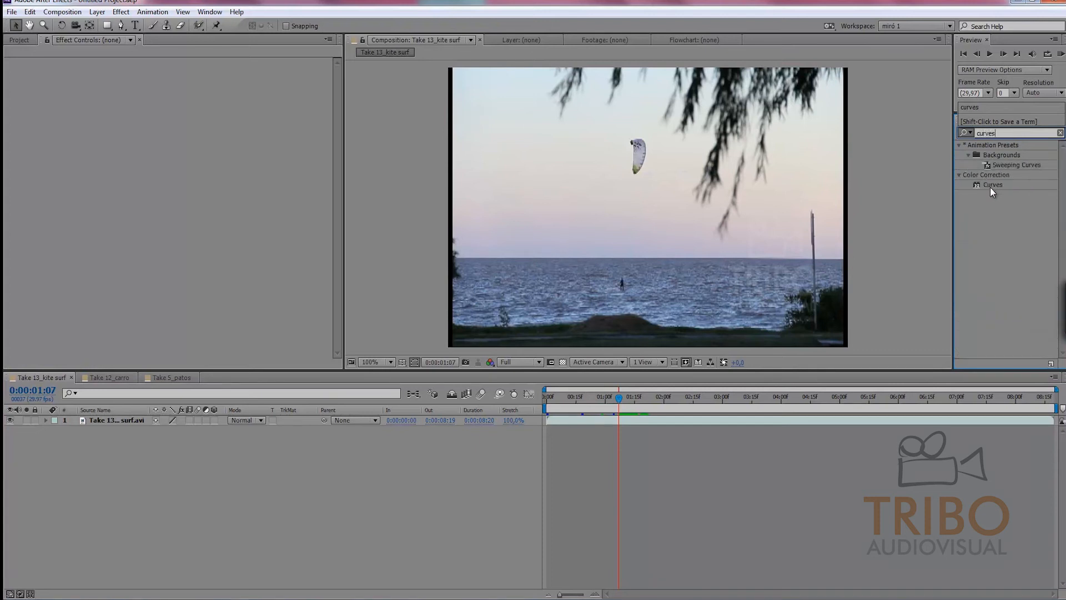
{"action": "left_click", "coordinate": [990, 185]}
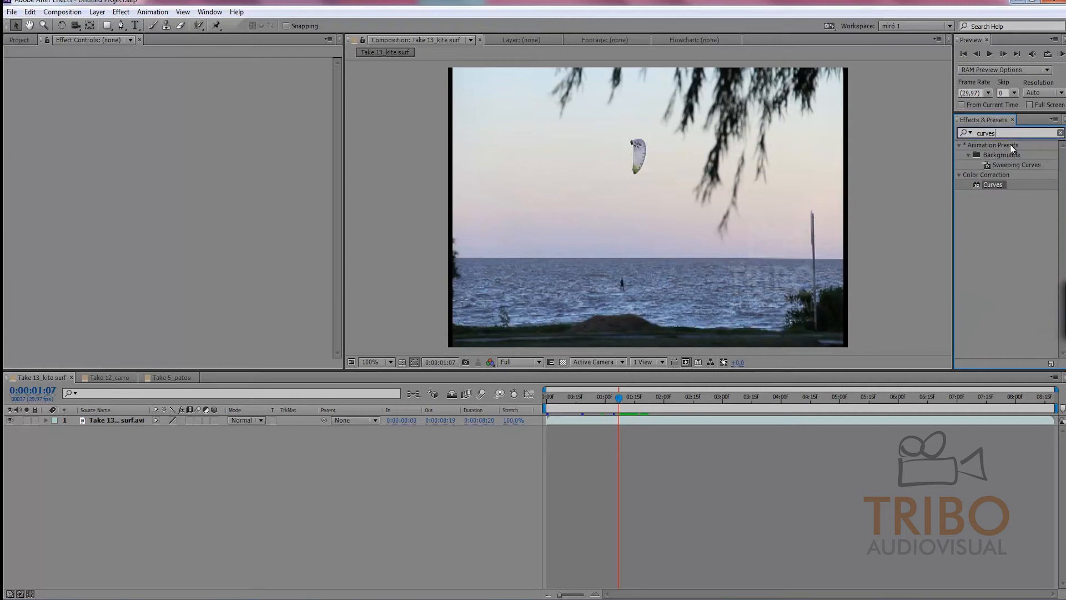
{"action": "left_click", "coordinate": [990, 206]}
{"action": "left_click_drag", "start_coordinate": [990, 134], "coordinate": [979, 133]}
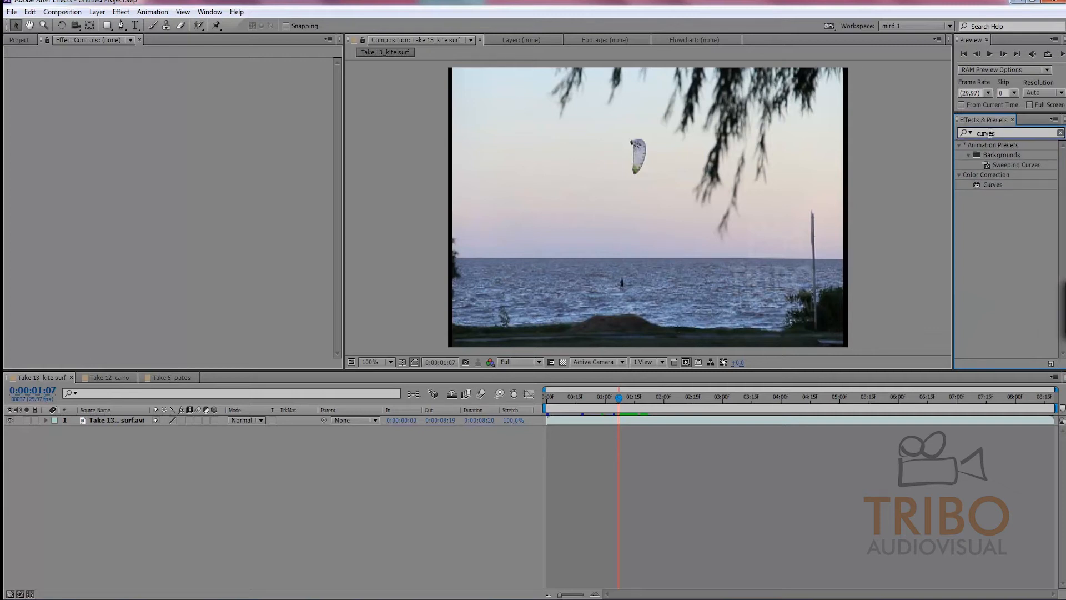
{"action": "left_click_drag", "start_coordinate": [991, 185], "coordinate": [992, 191]}
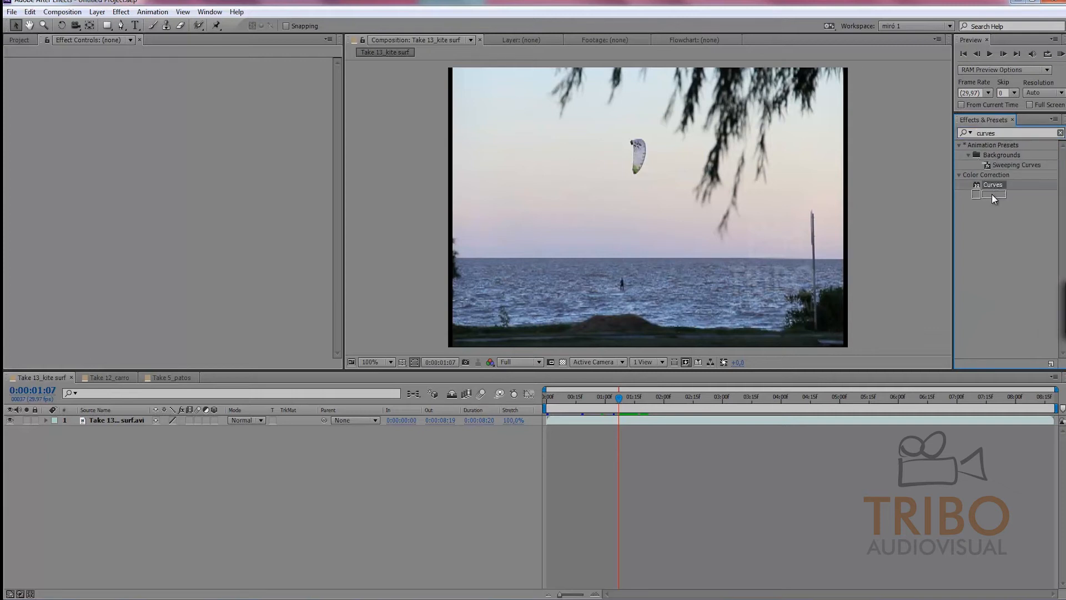
{"action": "left_click_drag", "start_coordinate": [923, 251], "coordinate": [590, 420]}
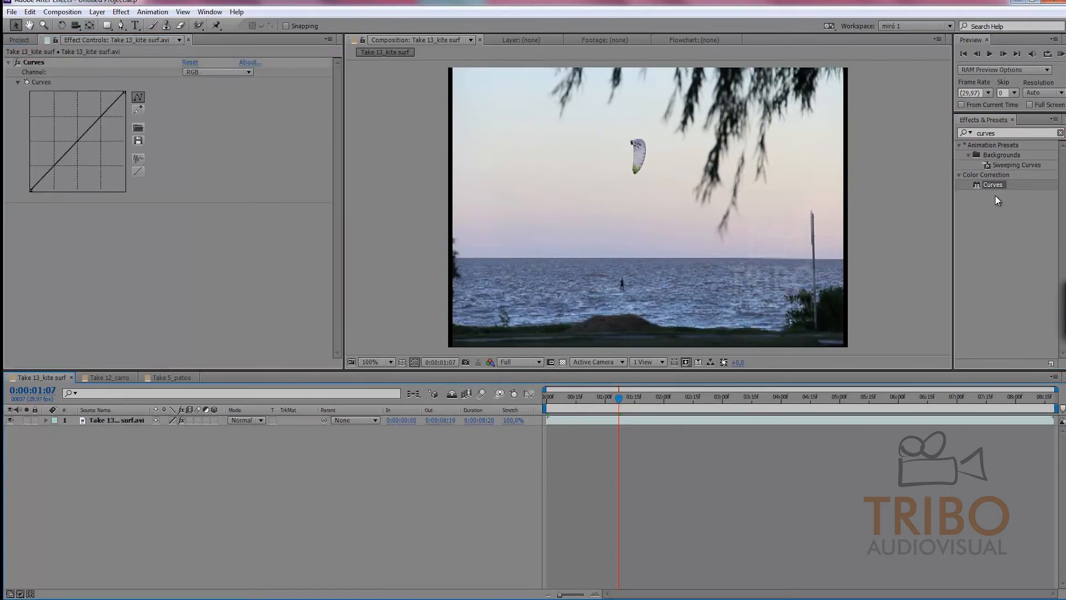
Step: Collapse the Color Correction category and clear the "curves" search to list all effect categories
{"action": "left_click_drag", "start_coordinate": [999, 133], "coordinate": [905, 153]}
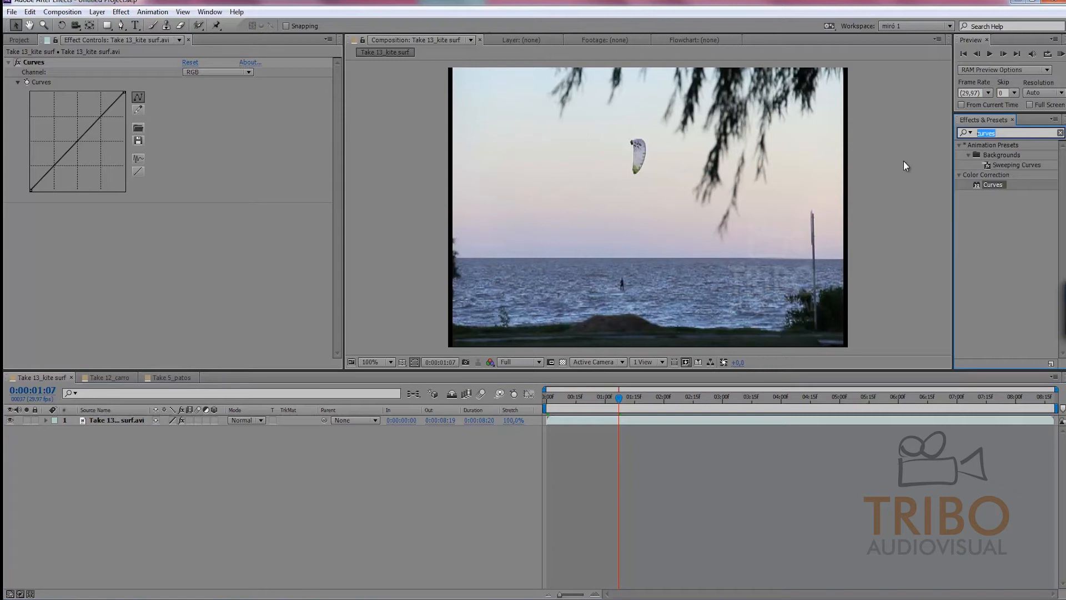
{"action": "left_click", "coordinate": [960, 175]}
{"action": "left_click", "coordinate": [959, 174]}
{"action": "left_click", "coordinate": [958, 175]}
{"action": "left_click", "coordinate": [960, 145]}
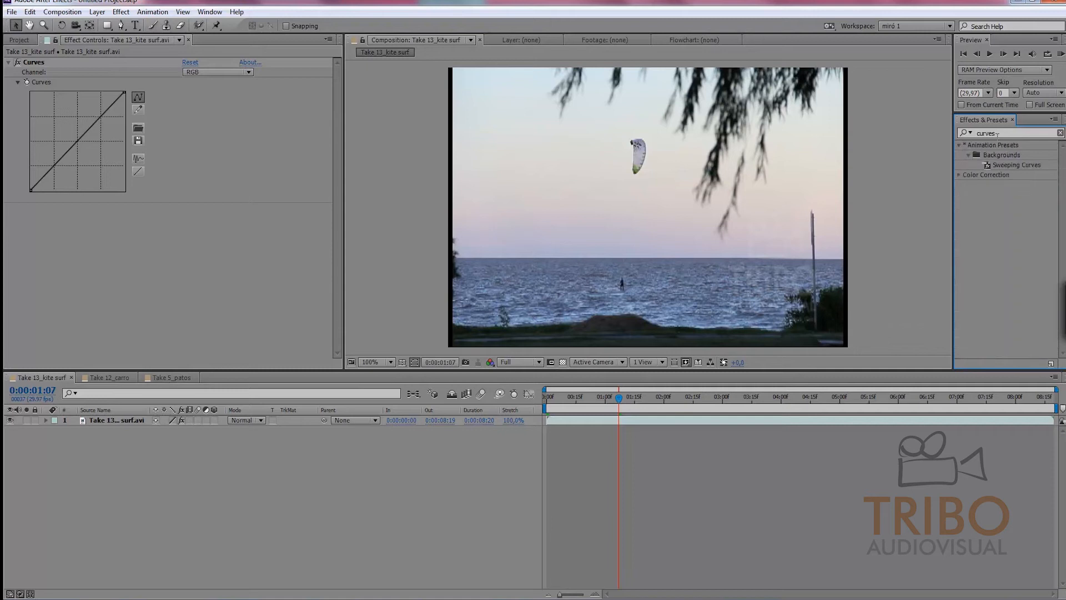
{"action": "left_click_drag", "start_coordinate": [1001, 133], "coordinate": [921, 142]}
{"action": "key", "text": "BackSpace"}
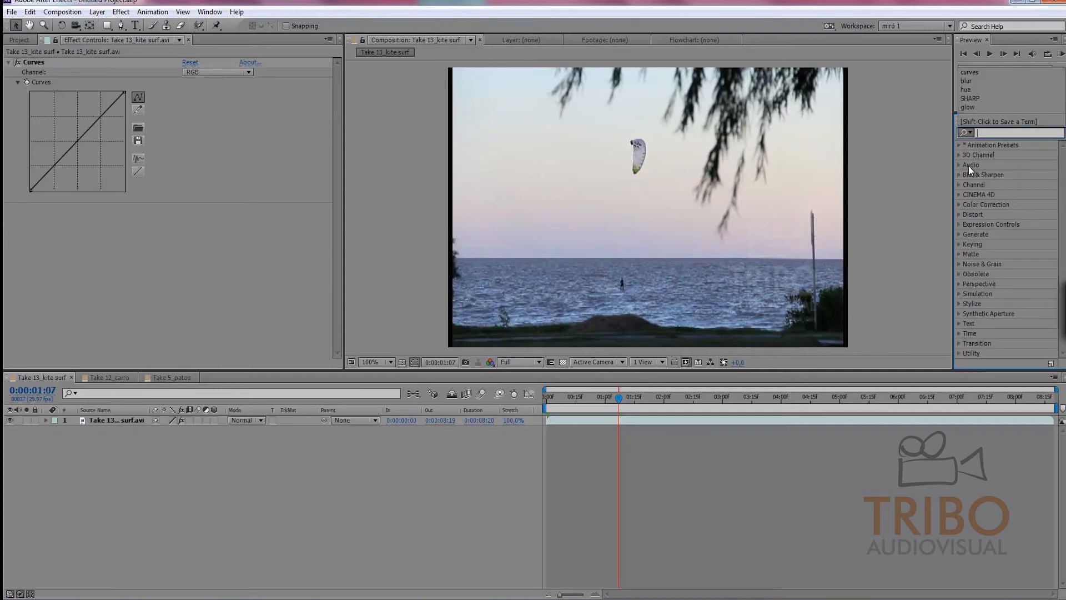
{"action": "left_click", "coordinate": [991, 324]}
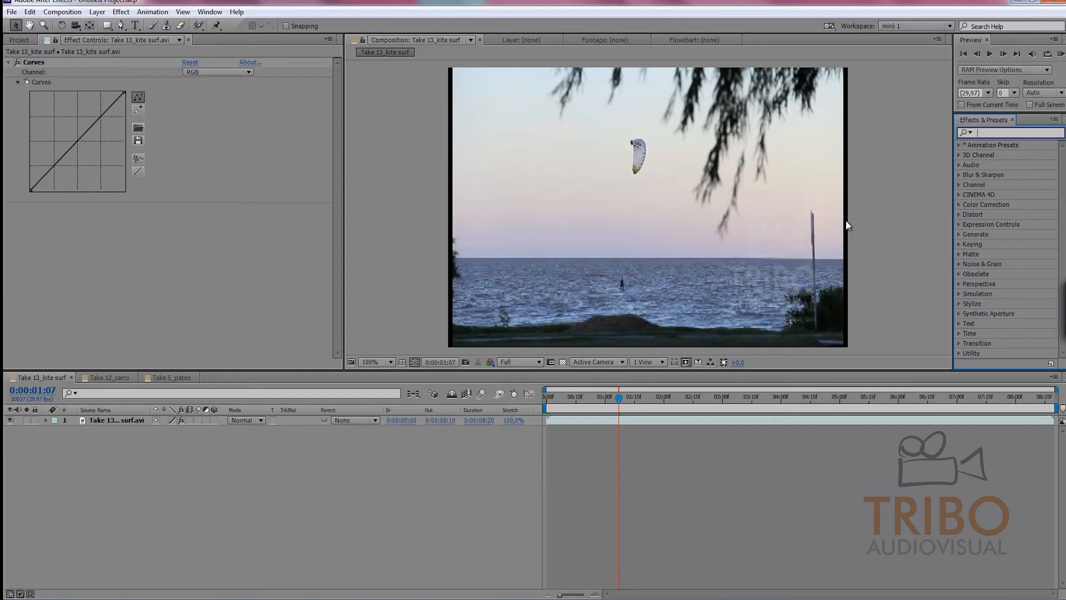
Step: Select the Take 13_kite surf.avi layer, bend its RGB curve up and down, and reset the Curves effect
{"action": "left_click", "coordinate": [106, 419]}
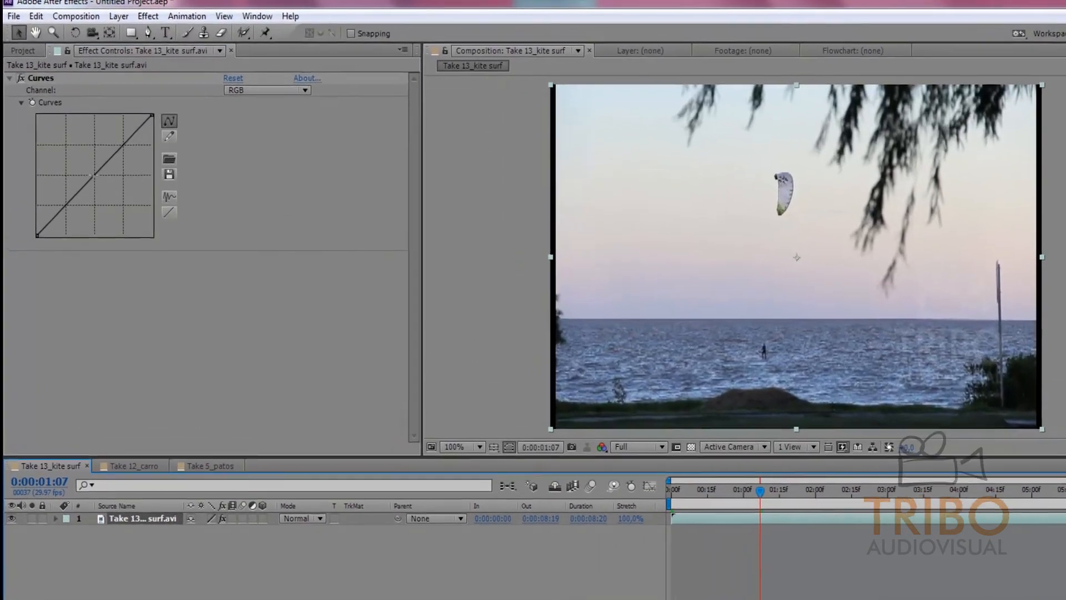
{"action": "left_click_drag", "start_coordinate": [77, 141], "coordinate": [72, 137]}
{"action": "left_click_drag", "start_coordinate": [88, 173], "coordinate": [127, 211]}
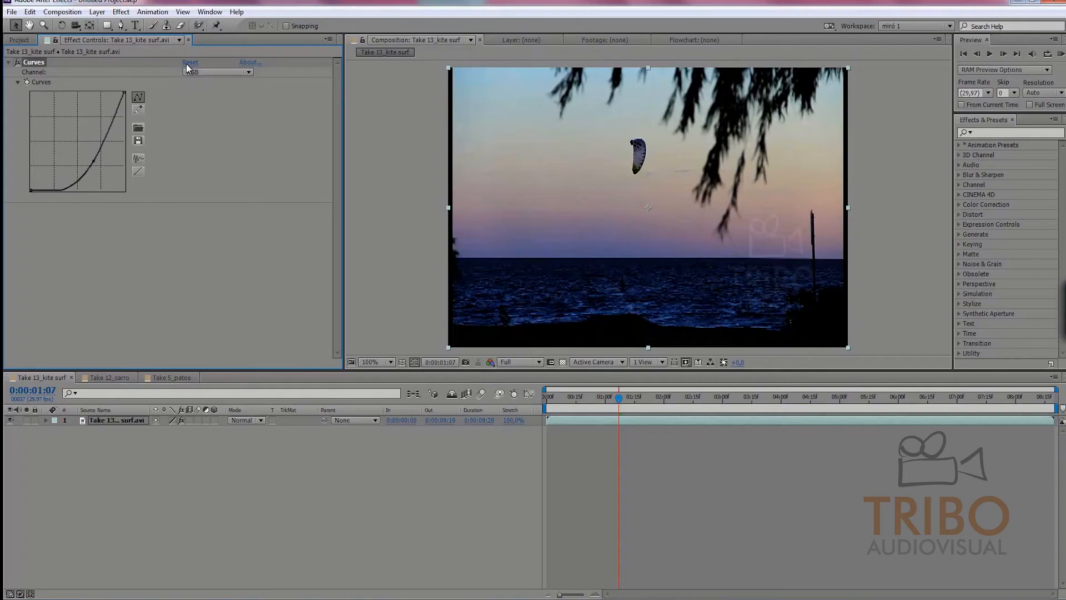
{"action": "left_click", "coordinate": [190, 62]}
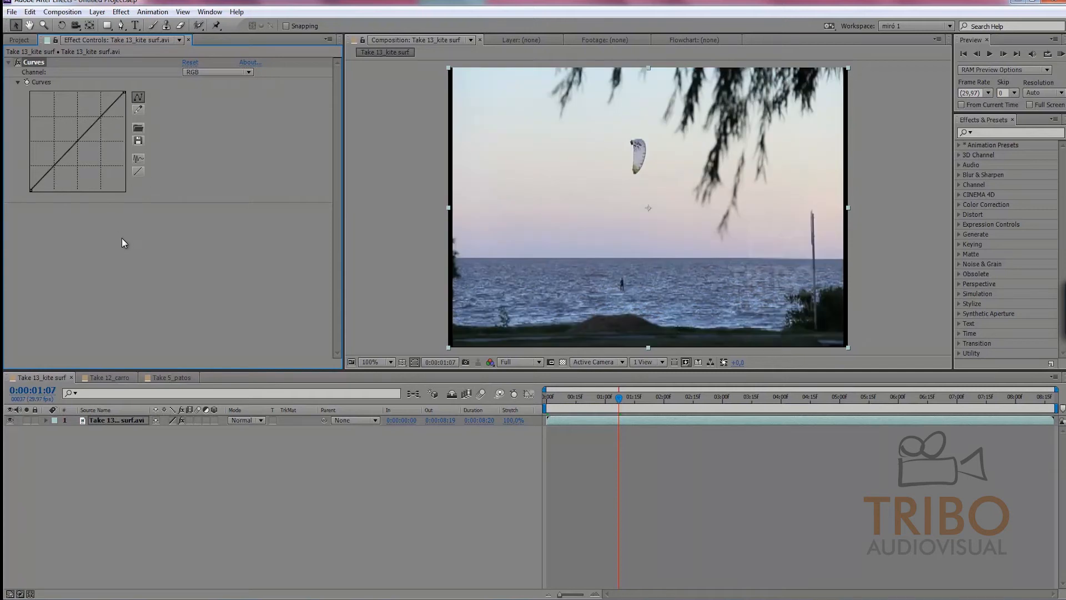
Step: Pull the midpoint of the Red channel curve down and reset the Curves effect
{"action": "left_click", "coordinate": [206, 71]}
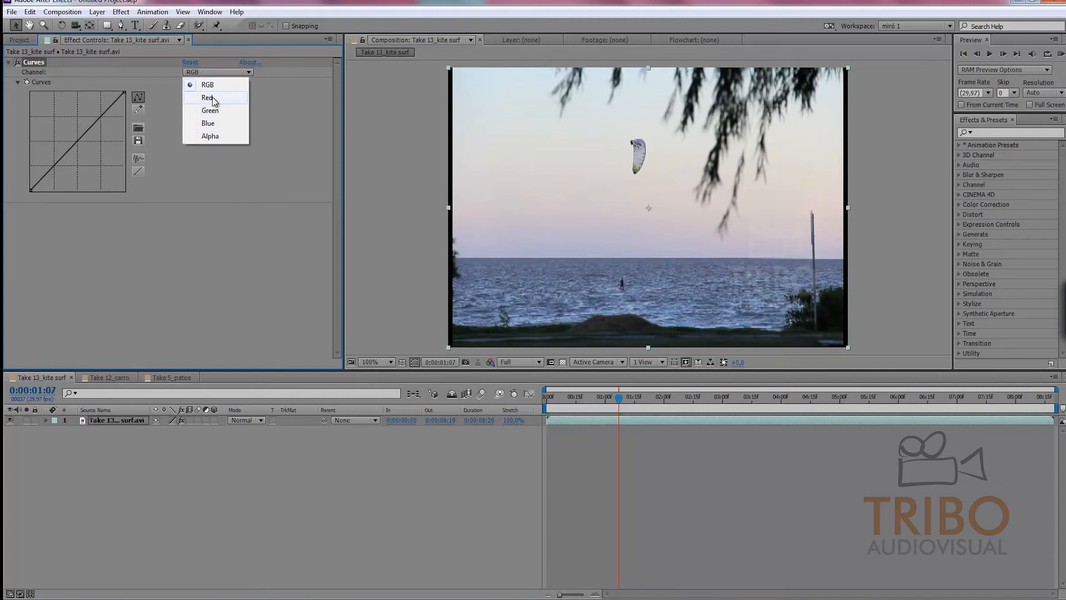
{"action": "left_click", "coordinate": [212, 97]}
{"action": "left_click_drag", "start_coordinate": [77, 140], "coordinate": [101, 169]}
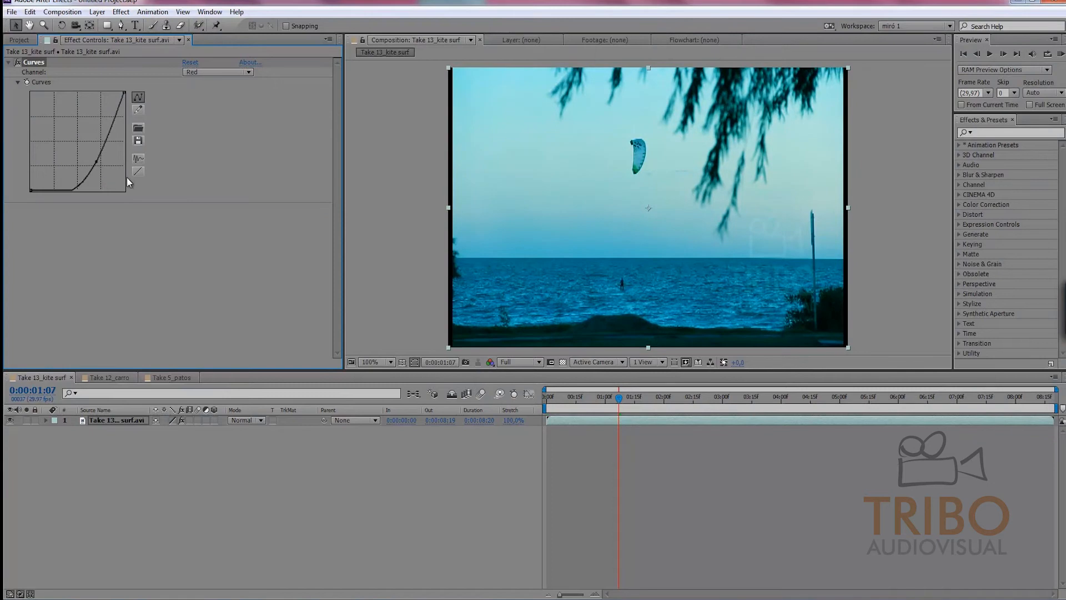
{"action": "left_click", "coordinate": [189, 62]}
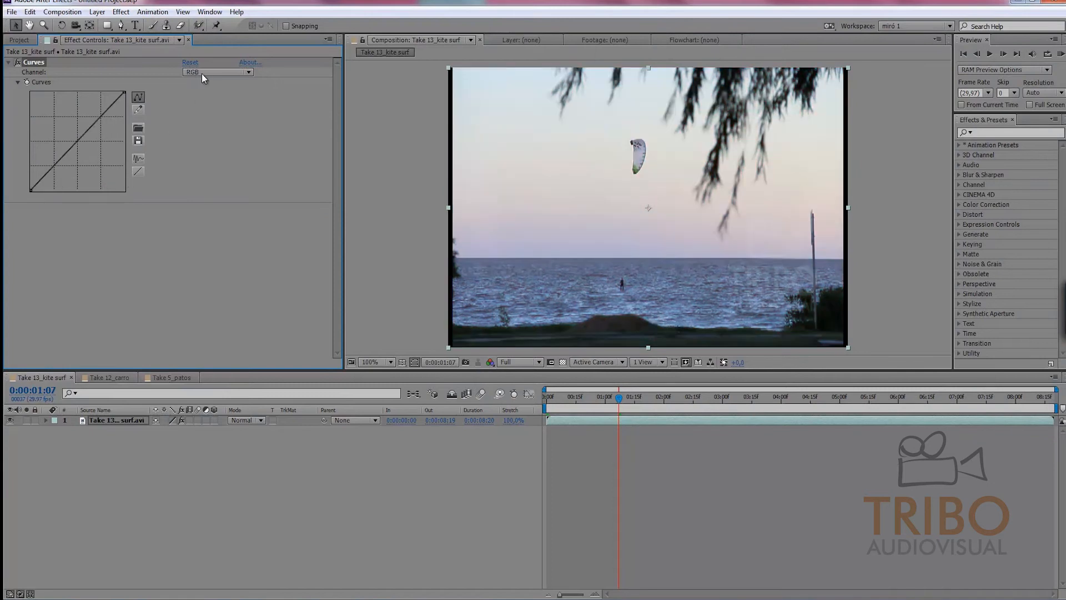
Step: Pull the midpoint of the Green channel curve down and reset the Curves effect
{"action": "left_click", "coordinate": [201, 74]}
{"action": "left_click", "coordinate": [212, 110]}
{"action": "left_click_drag", "start_coordinate": [75, 144], "coordinate": [98, 168]}
{"action": "left_click", "coordinate": [189, 64]}
Step: Lower the Blue curve, raise the Red curve and lower the Green curve in combination, and reset Curves
{"action": "left_click", "coordinate": [199, 72]}
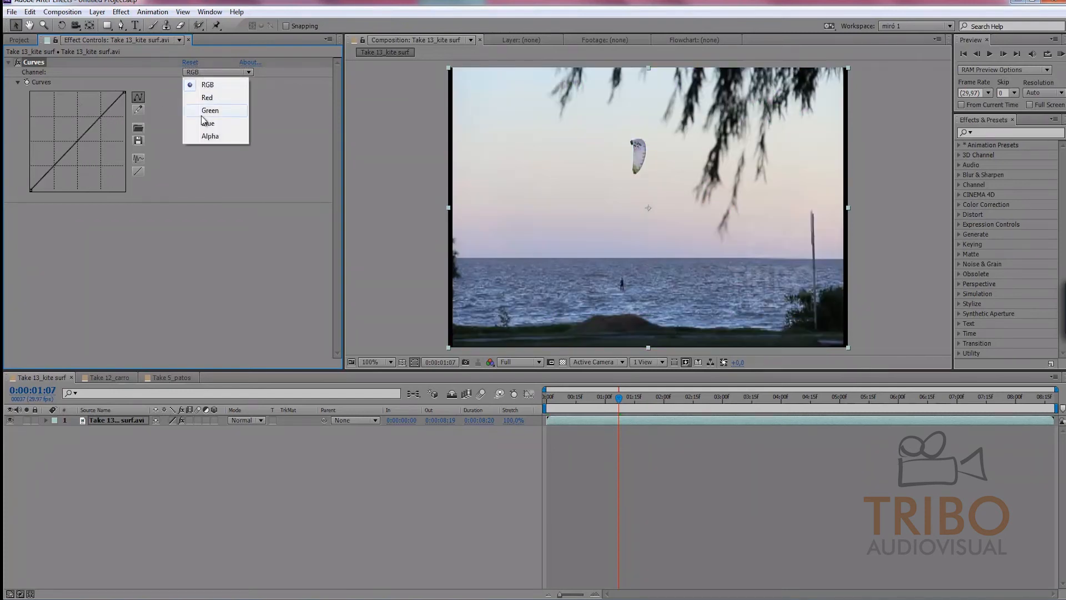
{"action": "left_click", "coordinate": [197, 123]}
{"action": "left_click_drag", "start_coordinate": [77, 142], "coordinate": [92, 164]}
{"action": "left_click", "coordinate": [200, 71]}
{"action": "left_click", "coordinate": [207, 98]}
{"action": "left_click_drag", "start_coordinate": [78, 141], "coordinate": [64, 127]}
{"action": "left_click", "coordinate": [191, 71]}
{"action": "left_click", "coordinate": [209, 108]}
{"action": "left_click_drag", "start_coordinate": [78, 142], "coordinate": [98, 162]}
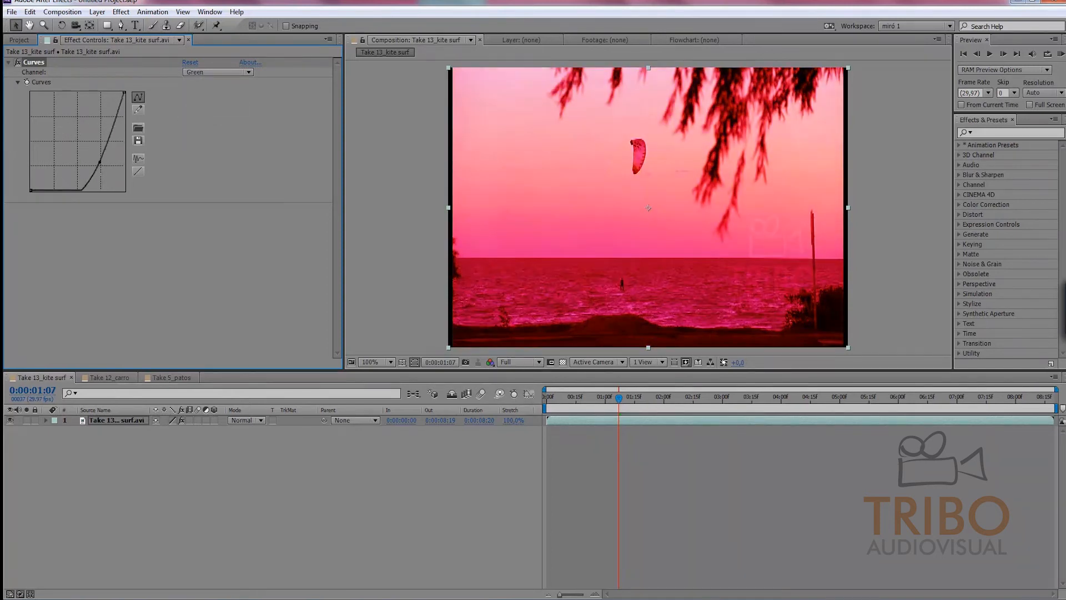
{"action": "left_click", "coordinate": [190, 62]}
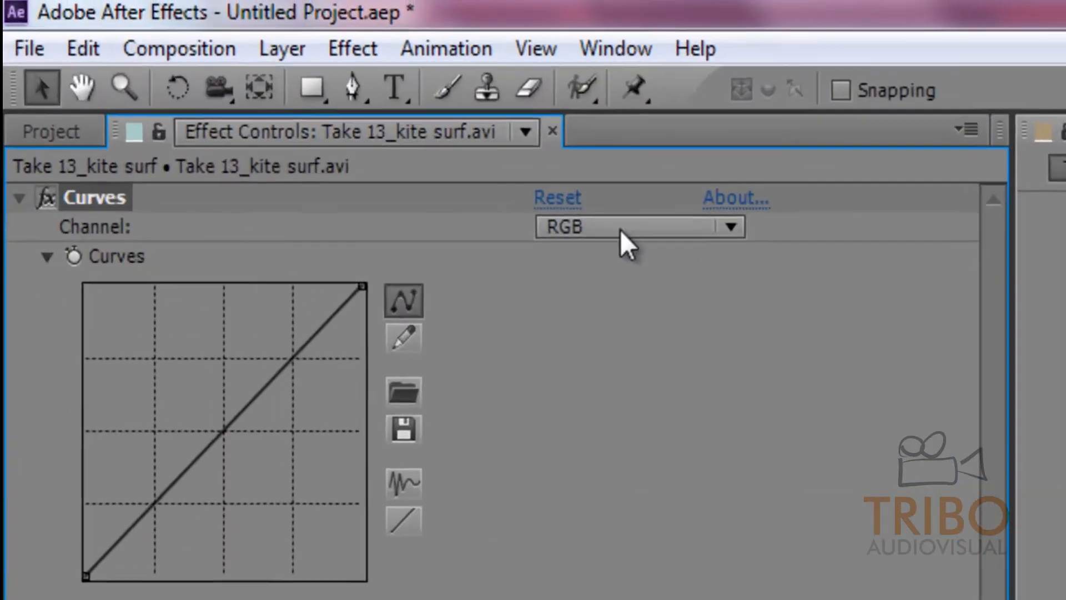
Step: Shape the RGB curve into an S by raising the highlights and lowering the shadows
{"action": "left_click", "coordinate": [361, 124]}
{"action": "left_click", "coordinate": [340, 165]}
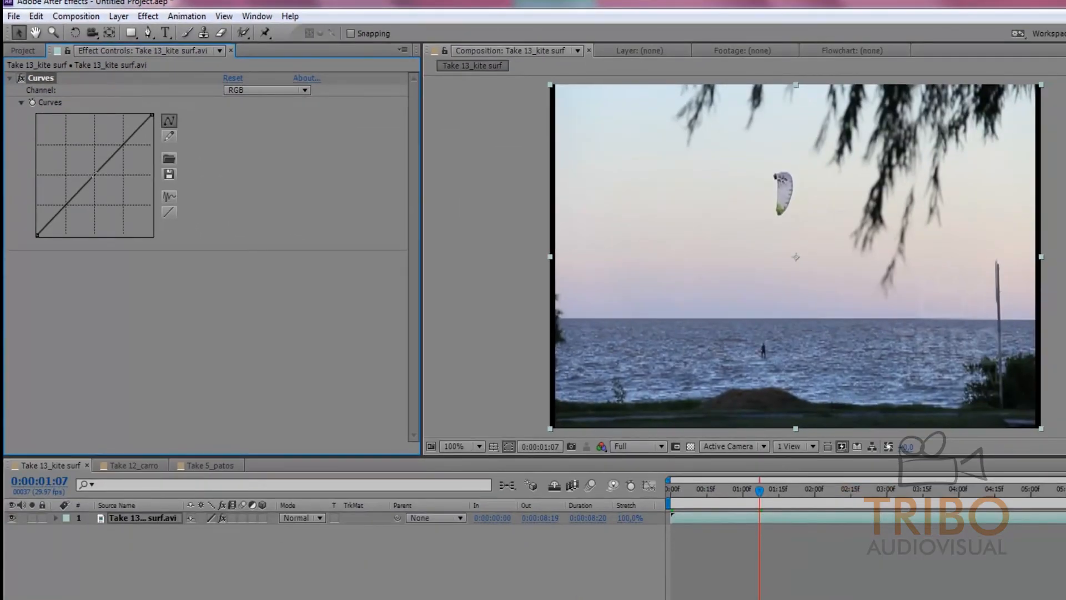
{"action": "left_click_drag", "start_coordinate": [95, 173], "coordinate": [124, 198]}
{"action": "key", "text": "ctrl+z"}
{"action": "left_click_drag", "start_coordinate": [122, 147], "coordinate": [114, 138]}
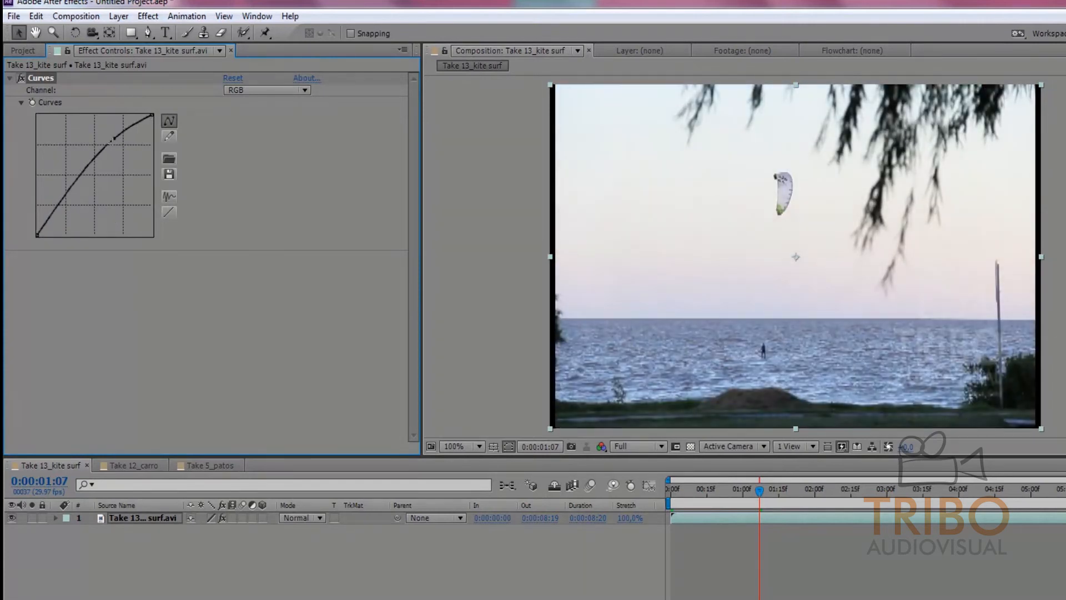
{"action": "left_click_drag", "start_coordinate": [62, 199], "coordinate": [82, 225]}
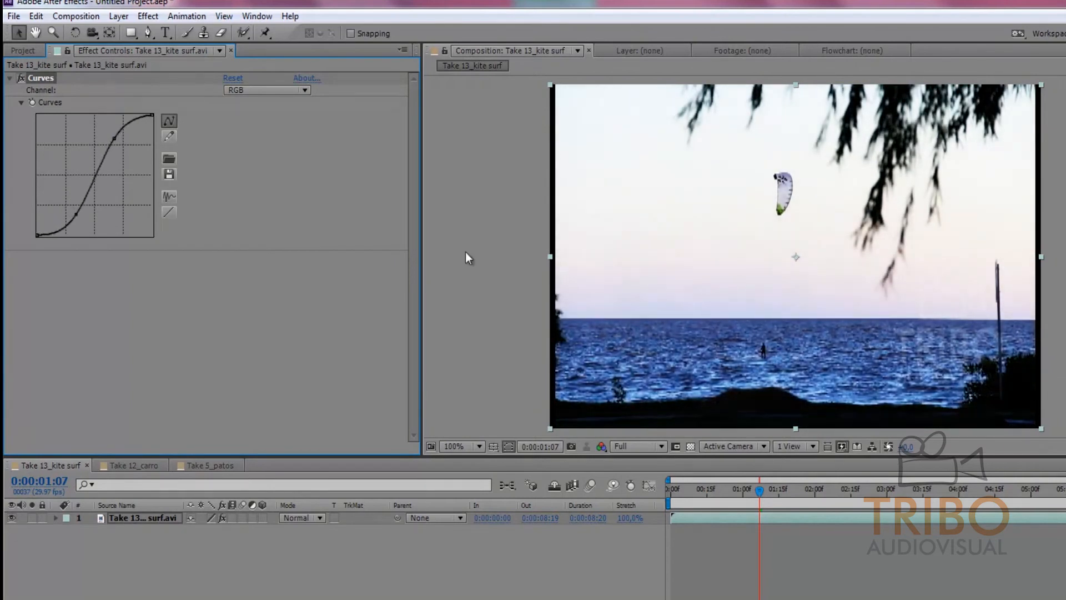
Step: Compare the image with the Curves effect off and on, and reset the S-shaped curve
{"action": "left_click", "coordinate": [21, 78]}
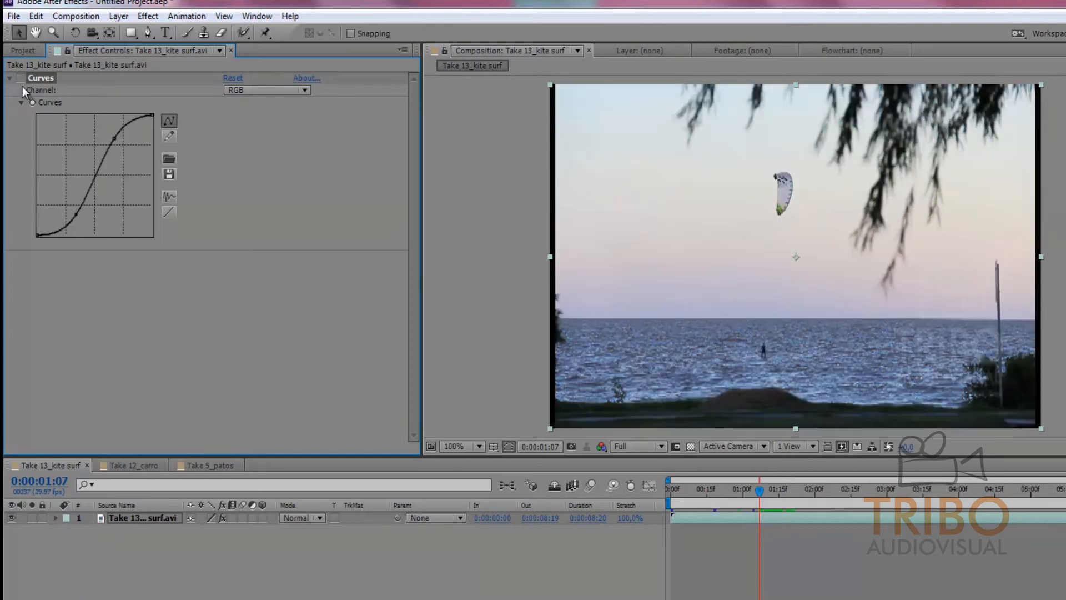
{"action": "left_click", "coordinate": [21, 78]}
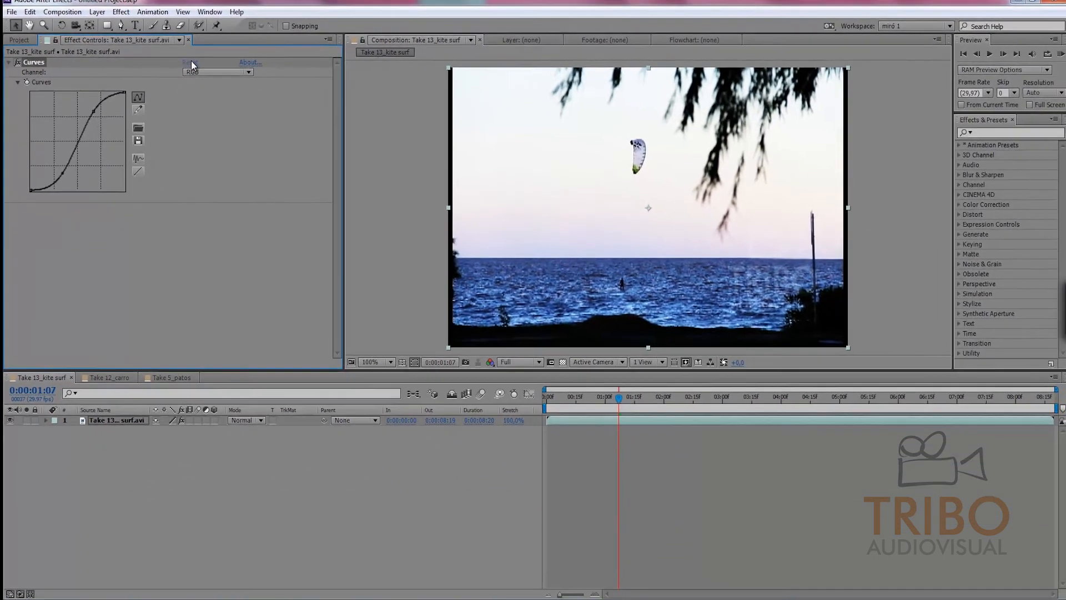
{"action": "left_click", "coordinate": [232, 78]}
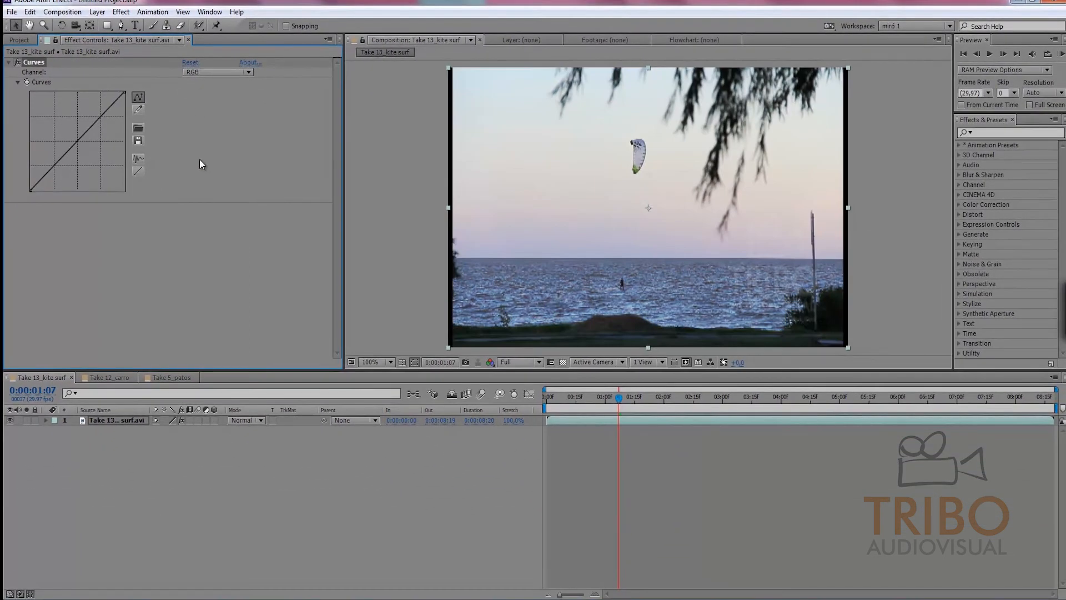
Step: Flatten the Red channel curve by lowering its white endpoint and raising its black endpoint
{"action": "left_click", "coordinate": [198, 73]}
{"action": "left_click", "coordinate": [209, 98]}
{"action": "left_click_drag", "start_coordinate": [125, 92], "coordinate": [154, 128]}
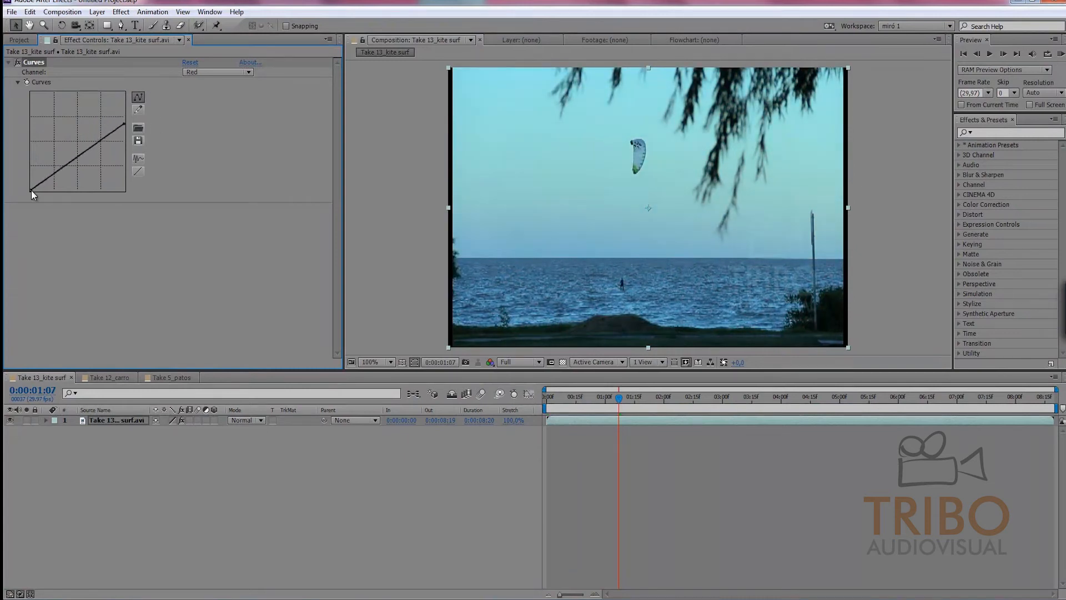
{"action": "left_click_drag", "start_coordinate": [31, 190], "coordinate": [23, 167]}
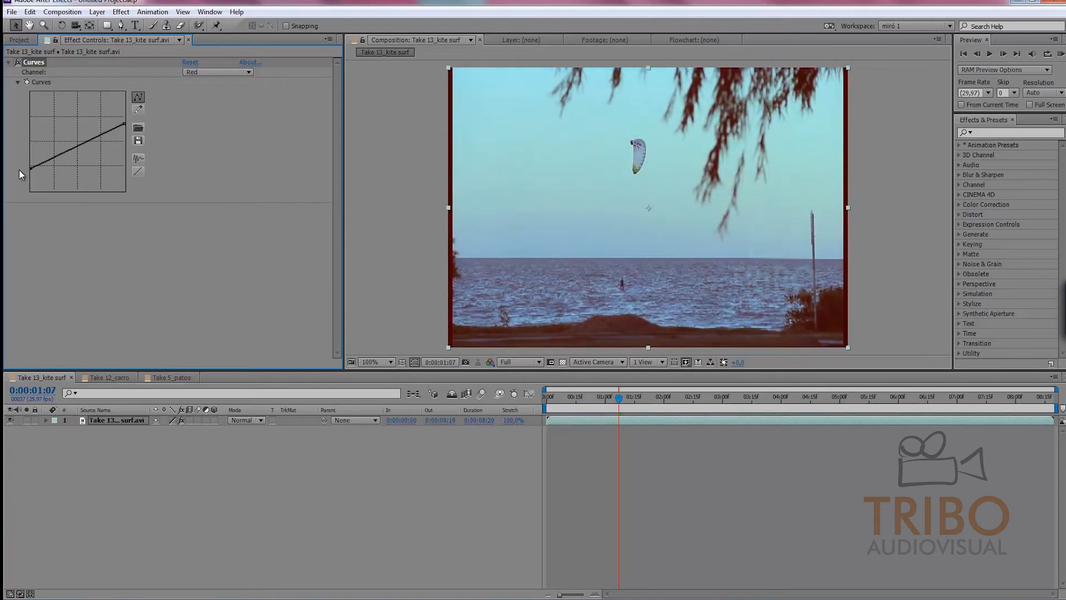
Step: Steepen the Blue channel curve by moving its white and black endpoints horizontally inward
{"action": "left_click", "coordinate": [225, 72]}
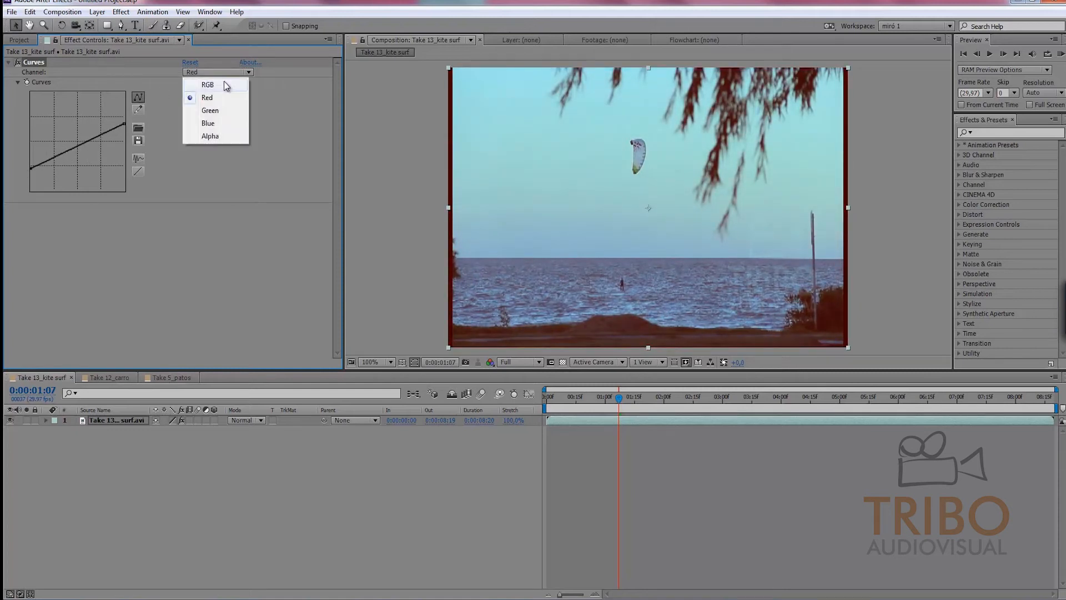
{"action": "left_click", "coordinate": [209, 123]}
{"action": "left_click_drag", "start_coordinate": [125, 92], "coordinate": [102, 93]}
{"action": "left_click_drag", "start_coordinate": [31, 189], "coordinate": [62, 213]}
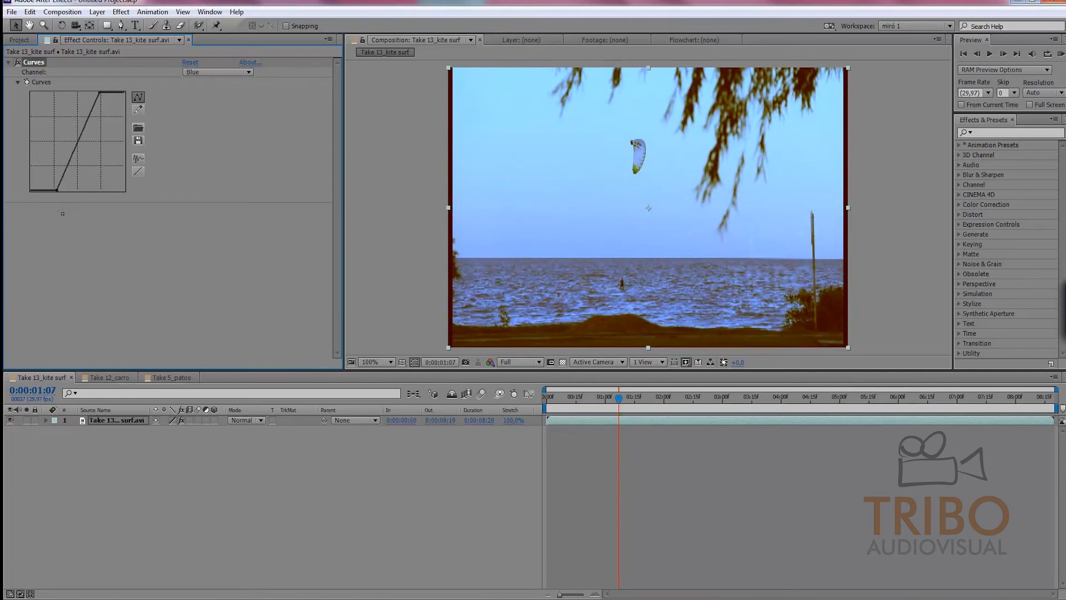
Step: Flatten the Green channel curve by lowering its white endpoint and raising its black endpoint, and reset Curves
{"action": "left_click", "coordinate": [216, 72]}
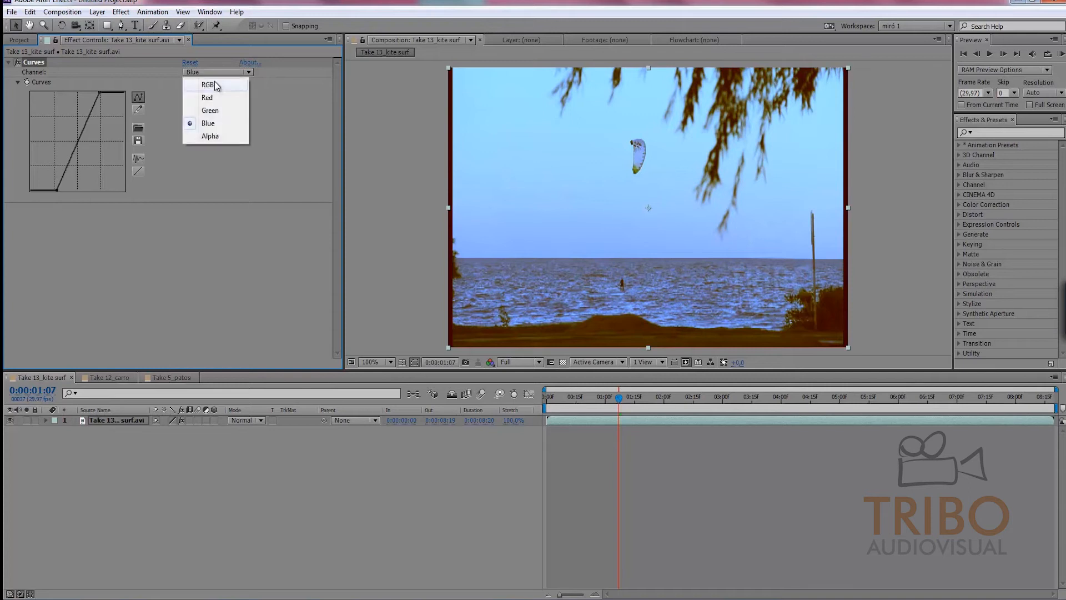
{"action": "left_click", "coordinate": [216, 110]}
{"action": "left_click_drag", "start_coordinate": [127, 95], "coordinate": [124, 122]}
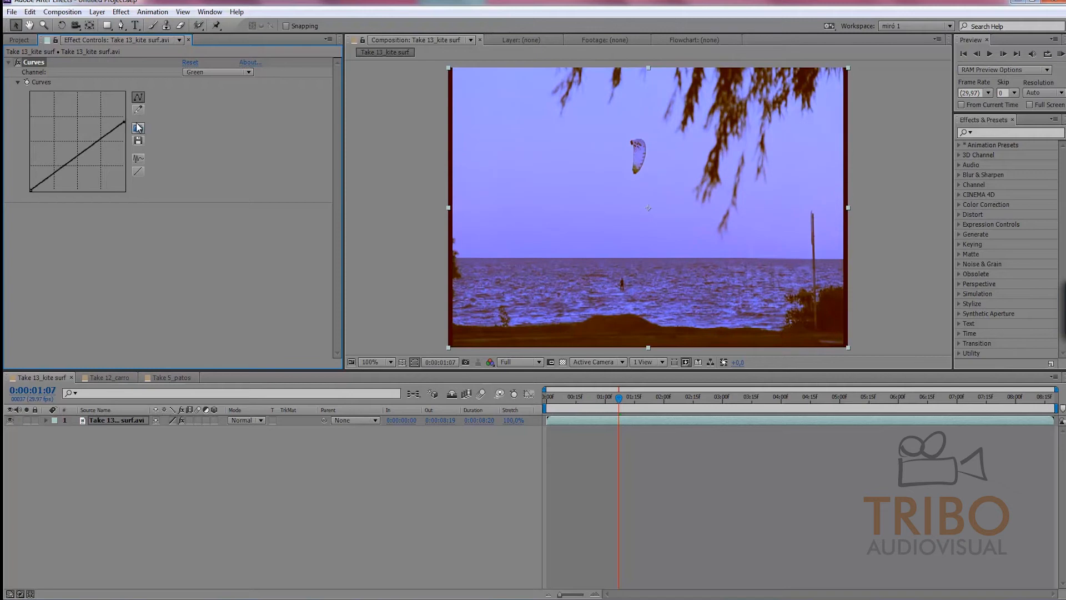
{"action": "left_click_drag", "start_coordinate": [30, 190], "coordinate": [30, 174]}
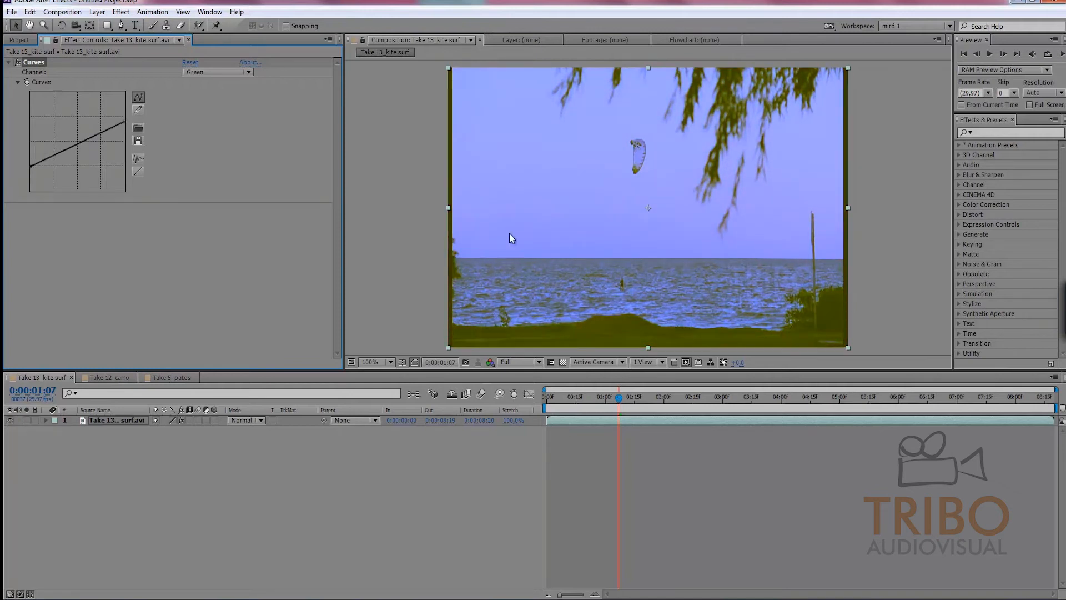
{"action": "left_click", "coordinate": [190, 63]}
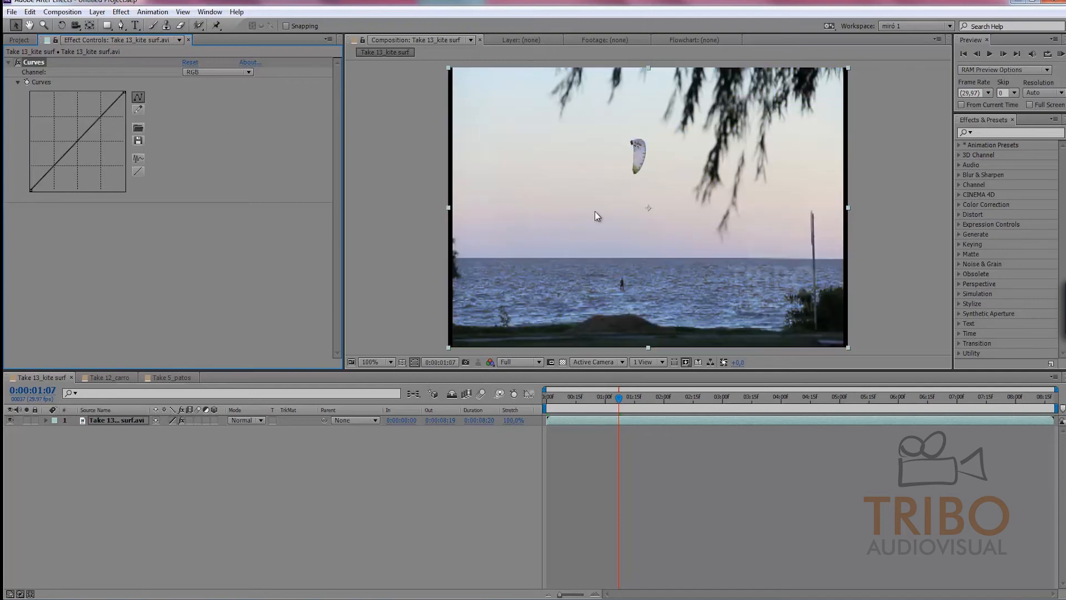
Step: Move the current time to 0:00:05:00 and raise the midtones of the Red channel curve
{"action": "left_click_drag", "start_coordinate": [635, 397], "coordinate": [830, 362]}
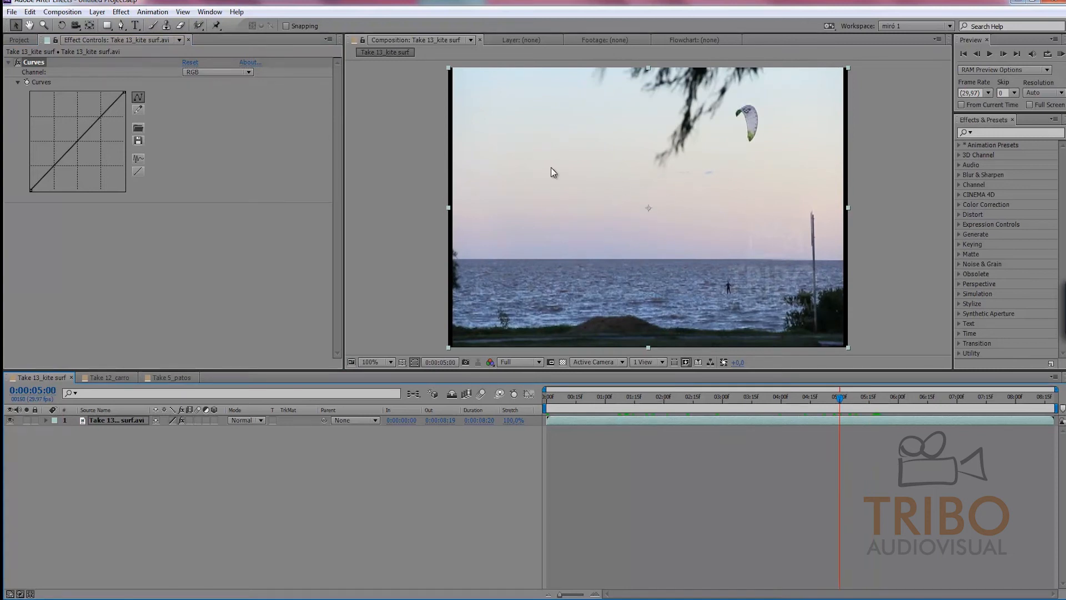
{"action": "left_click", "coordinate": [202, 74]}
{"action": "left_click", "coordinate": [211, 97]}
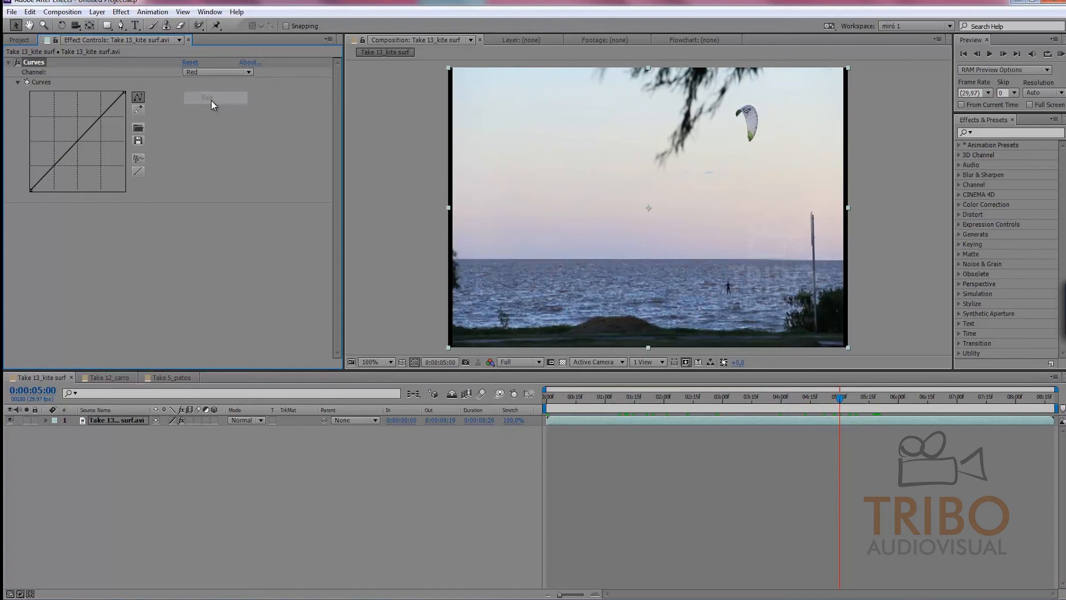
{"action": "left_click_drag", "start_coordinate": [80, 138], "coordinate": [72, 131]}
Step: Compare the clip repeatedly with Curves off and on, and delete the effect from the layer
{"action": "left_click", "coordinate": [19, 64]}
{"action": "left_click", "coordinate": [18, 65]}
{"action": "left_click", "coordinate": [16, 64]}
{"action": "left_click", "coordinate": [17, 65]}
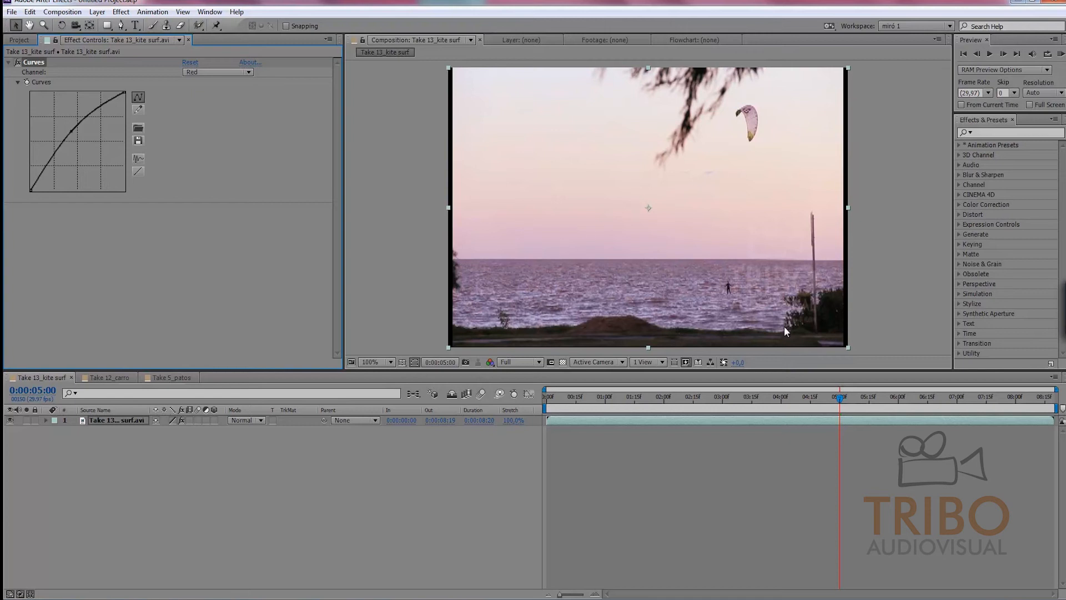
{"action": "left_click", "coordinate": [16, 65]}
{"action": "left_click", "coordinate": [16, 65]}
{"action": "left_click", "coordinate": [16, 64]}
{"action": "left_click", "coordinate": [15, 65]}
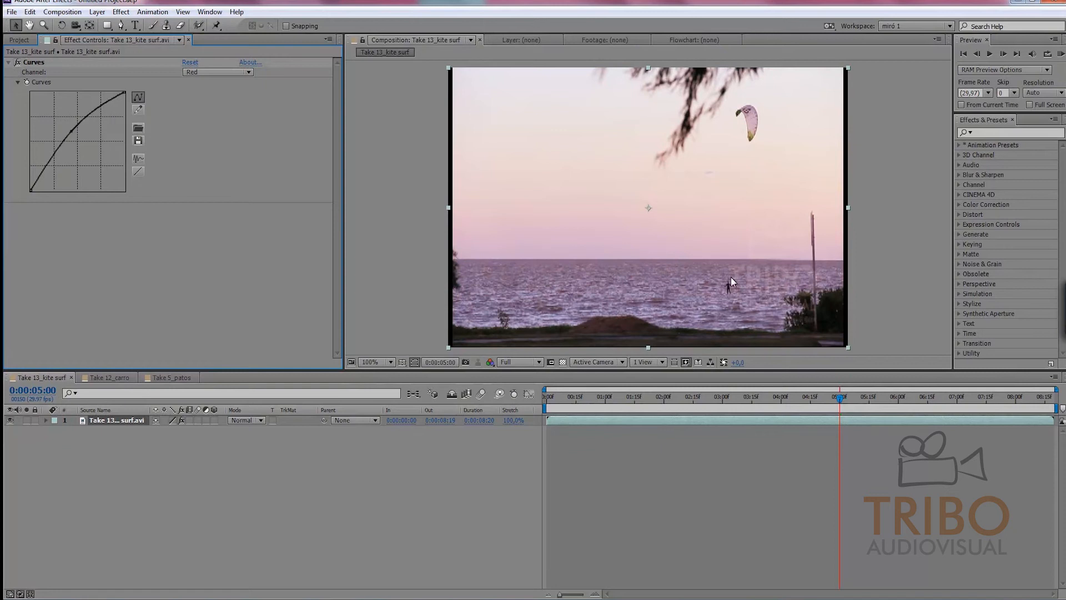
{"action": "left_click", "coordinate": [17, 62]}
{"action": "left_click", "coordinate": [17, 62]}
{"action": "key", "text": "Delete"}
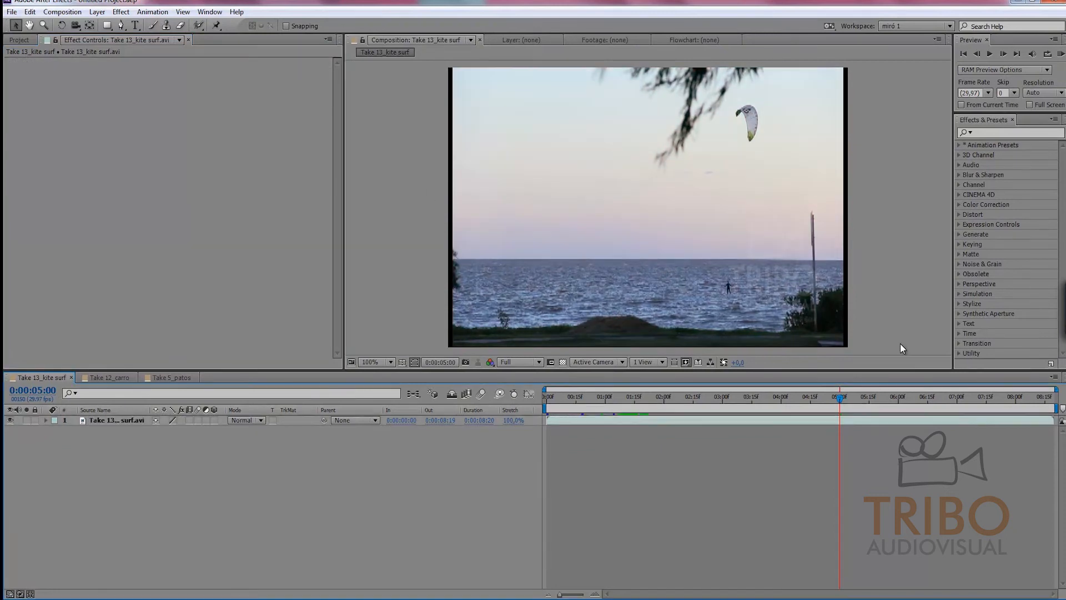
Step: Search the effects for "levels" and apply the Color Correction Levels effect to the Take 13_kite surf.avi layer
{"action": "left_click", "coordinate": [992, 132]}
{"action": "type", "text": "levels"}
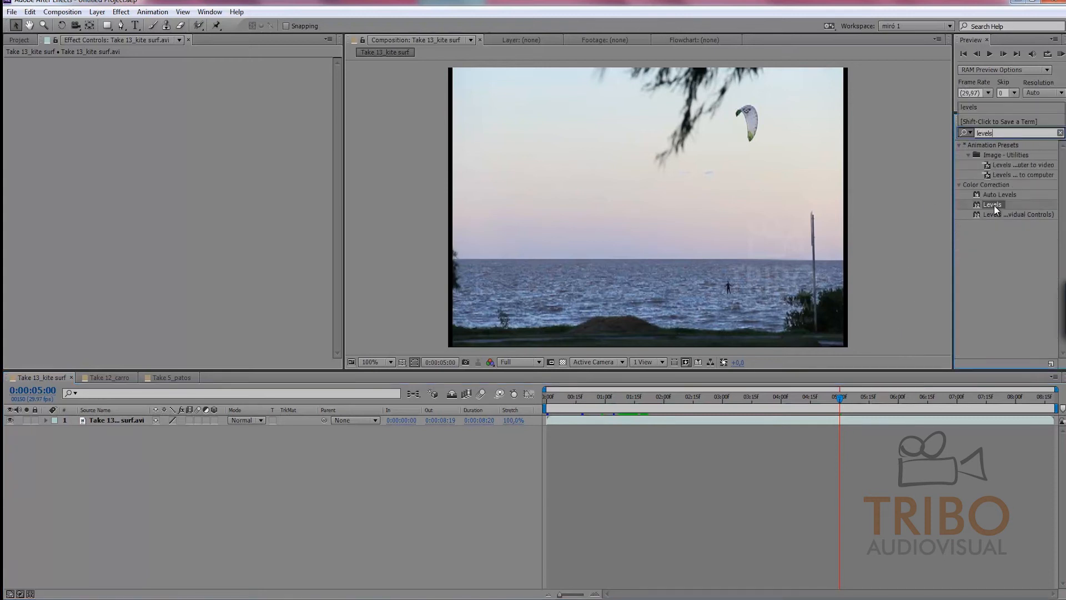
{"action": "left_click_drag", "start_coordinate": [994, 204], "coordinate": [620, 420]}
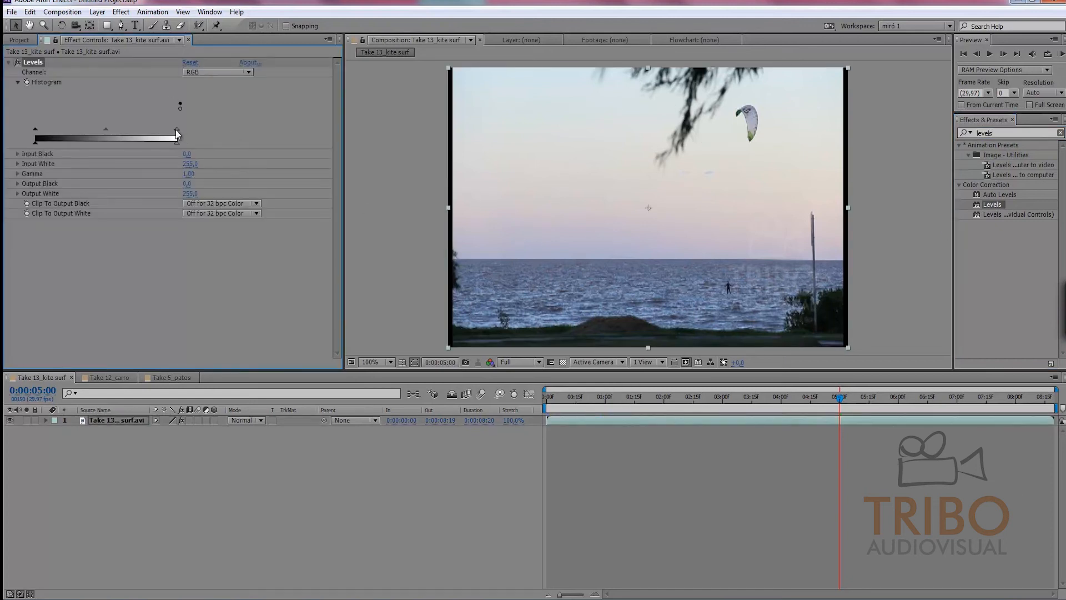
Step: Lower the Input White of the Levels effect to 194 on the RGB channel
{"action": "left_click_drag", "start_coordinate": [176, 141], "coordinate": [143, 138]}
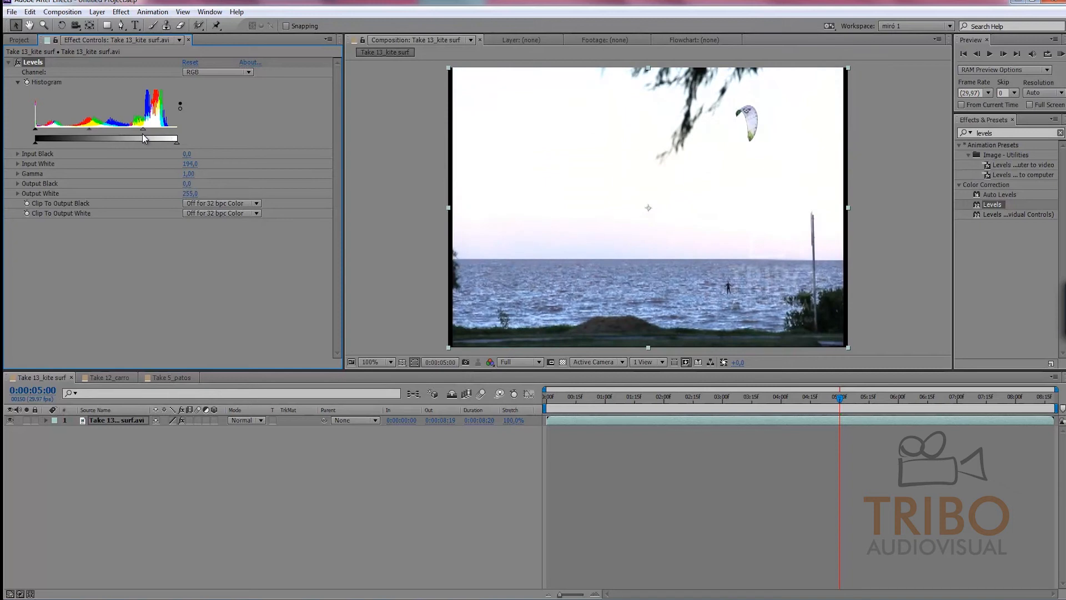
Step: Try an Input Black of 74 in the Levels effect, set Input White to 236, and return Input Black to 0
{"action": "left_click_drag", "start_coordinate": [34, 129], "coordinate": [75, 130]}
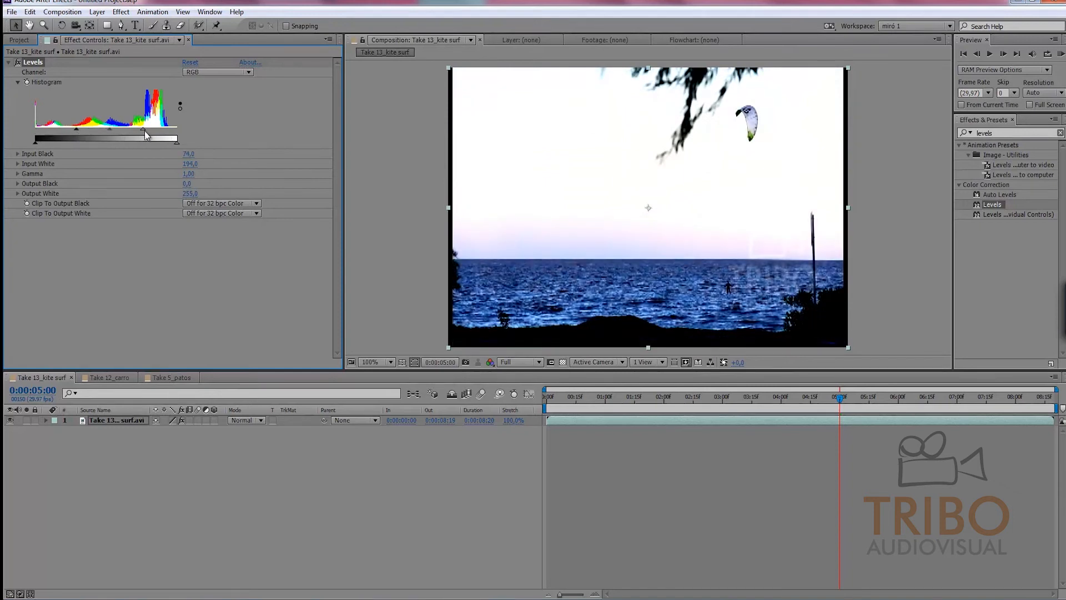
{"action": "left_click_drag", "start_coordinate": [142, 130], "coordinate": [166, 130]}
{"action": "left_click_drag", "start_coordinate": [76, 130], "coordinate": [28, 137]}
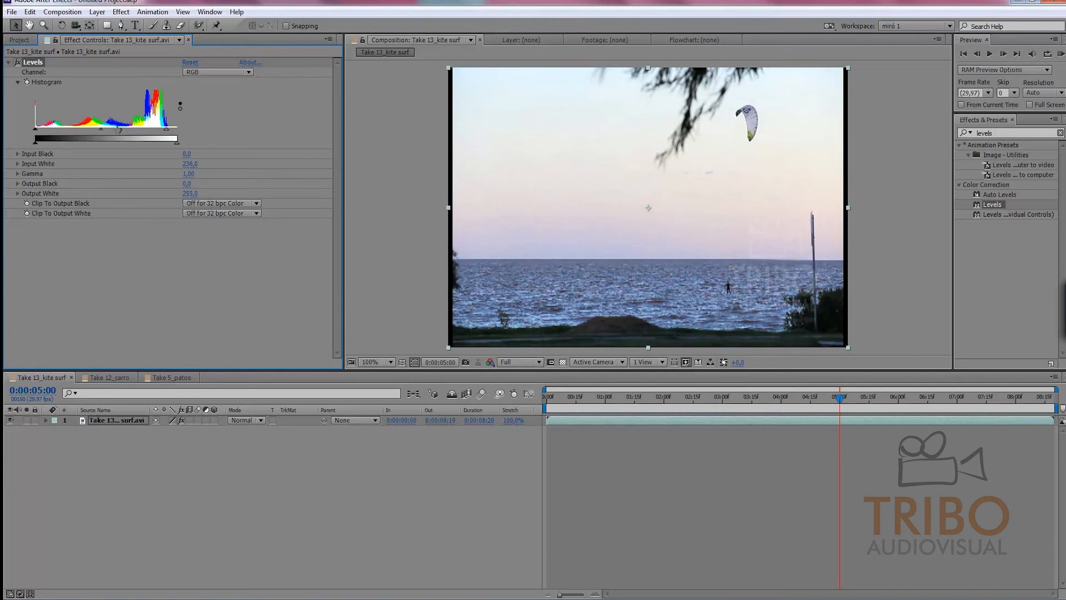
Step: Try lowering the Levels Output White to 91 and raising Output Black, returning them to 255 and 0
{"action": "left_click_drag", "start_coordinate": [167, 130], "coordinate": [83, 142]}
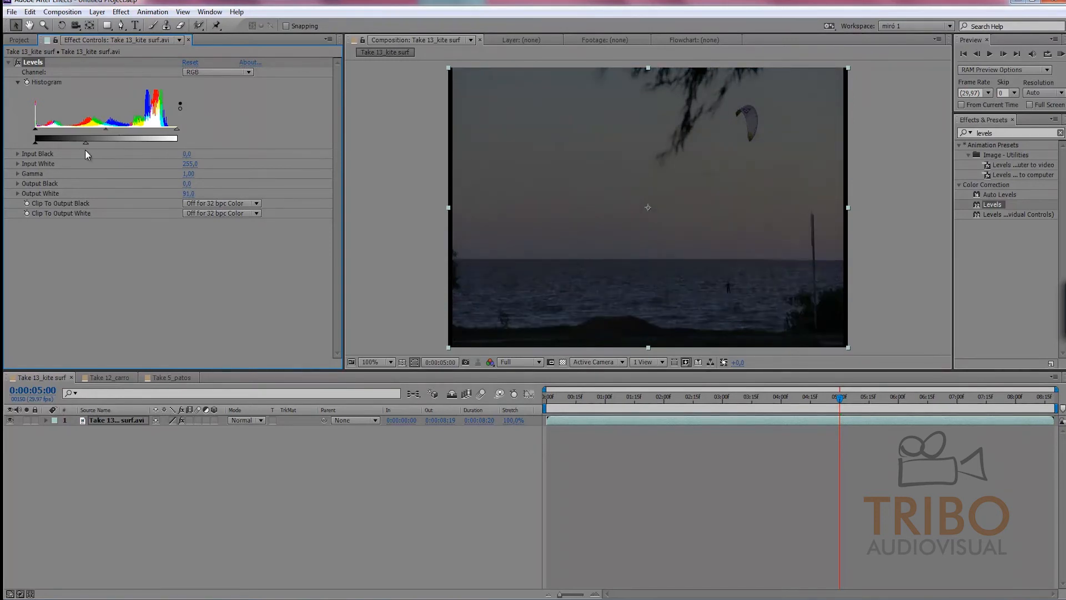
{"action": "left_click_drag", "start_coordinate": [85, 142], "coordinate": [178, 142]}
{"action": "left_click_drag", "start_coordinate": [34, 142], "coordinate": [109, 145]}
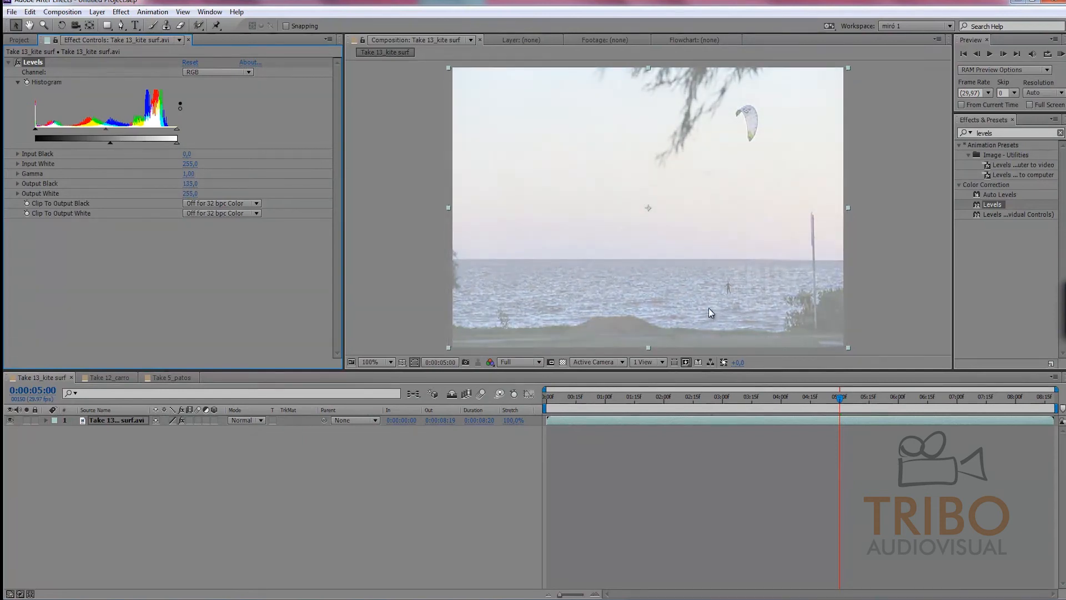
{"action": "left_click_drag", "start_coordinate": [111, 143], "coordinate": [34, 143]}
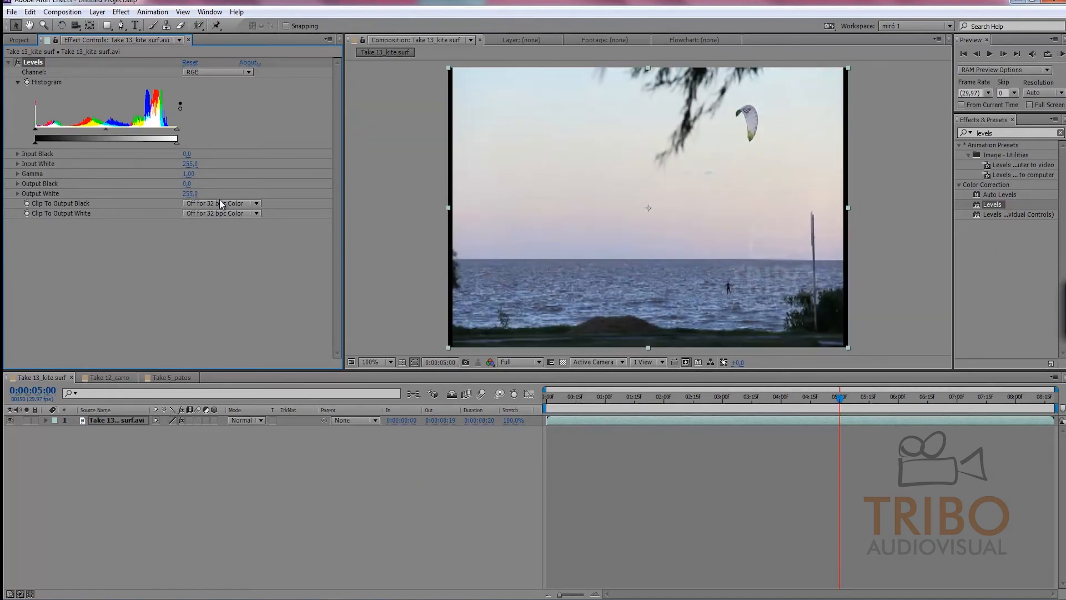
Step: Adjust the Gamma of the Levels effect to 0.61 and lower Output Black to about -75.7
{"action": "left_click", "coordinate": [189, 174]}
{"action": "type", "text": "1,8"}
{"action": "key", "text": "Return"}
{"action": "left_click_drag", "start_coordinate": [189, 174], "coordinate": [167, 183]}
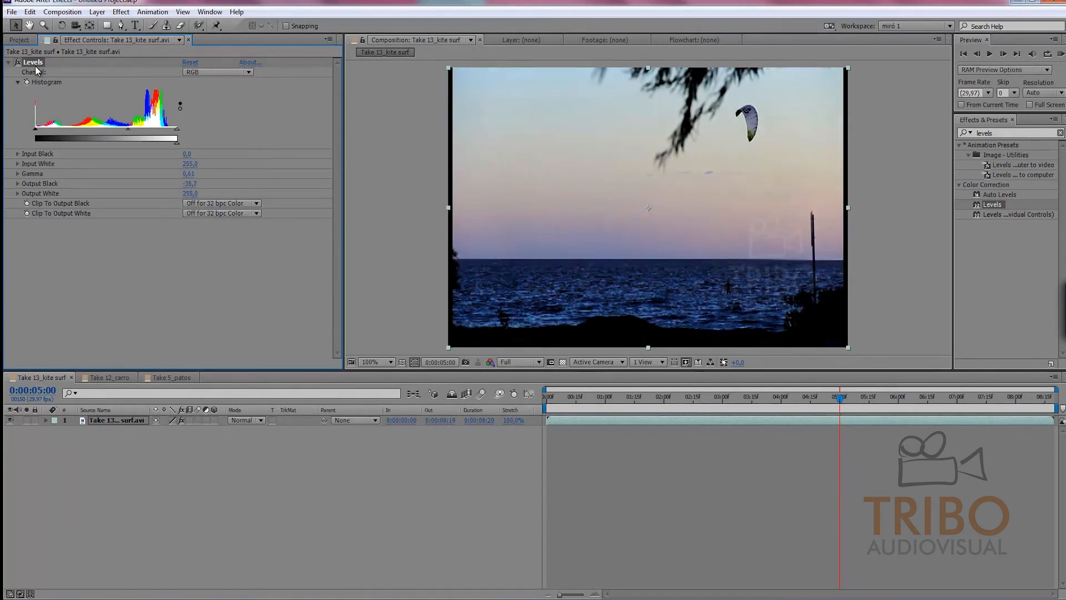
Step: View the channel options of the Levels effect and delete the effect from the kite surf clip
{"action": "left_click", "coordinate": [215, 72]}
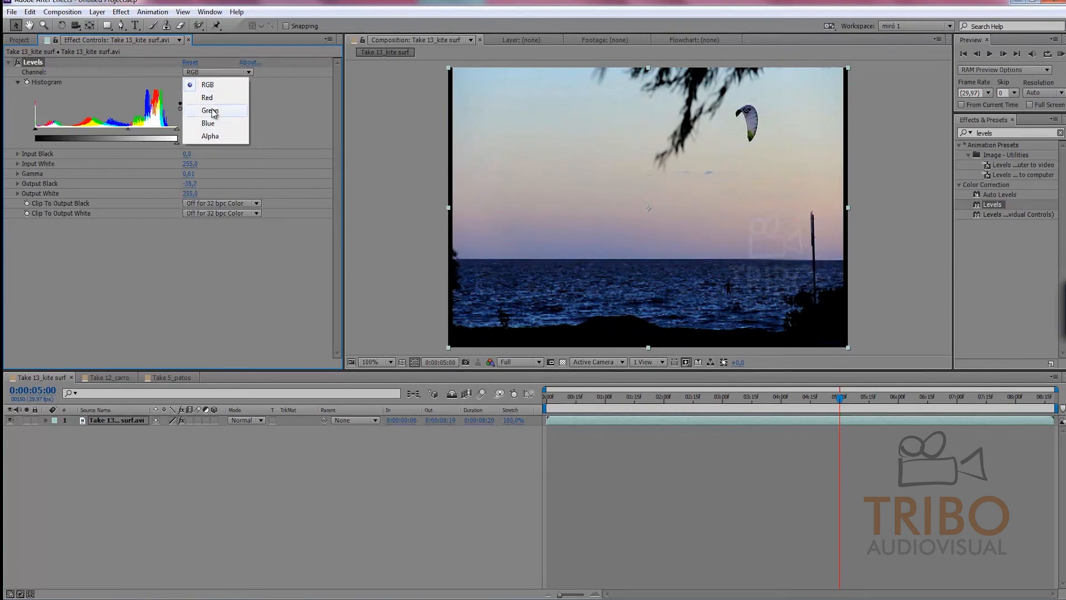
{"action": "left_click", "coordinate": [264, 97]}
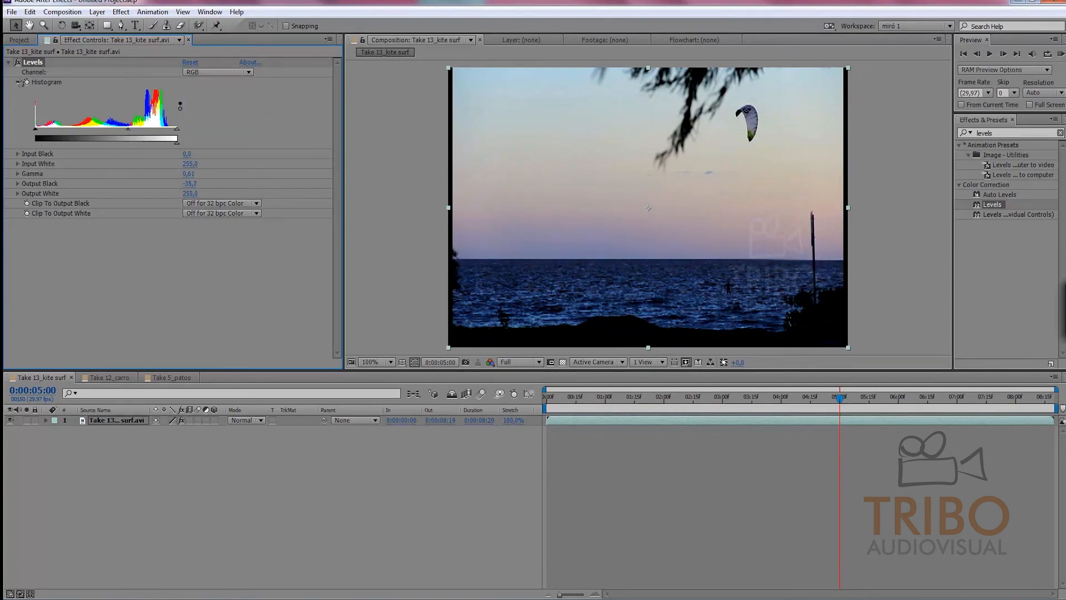
{"action": "key", "text": "Delete"}
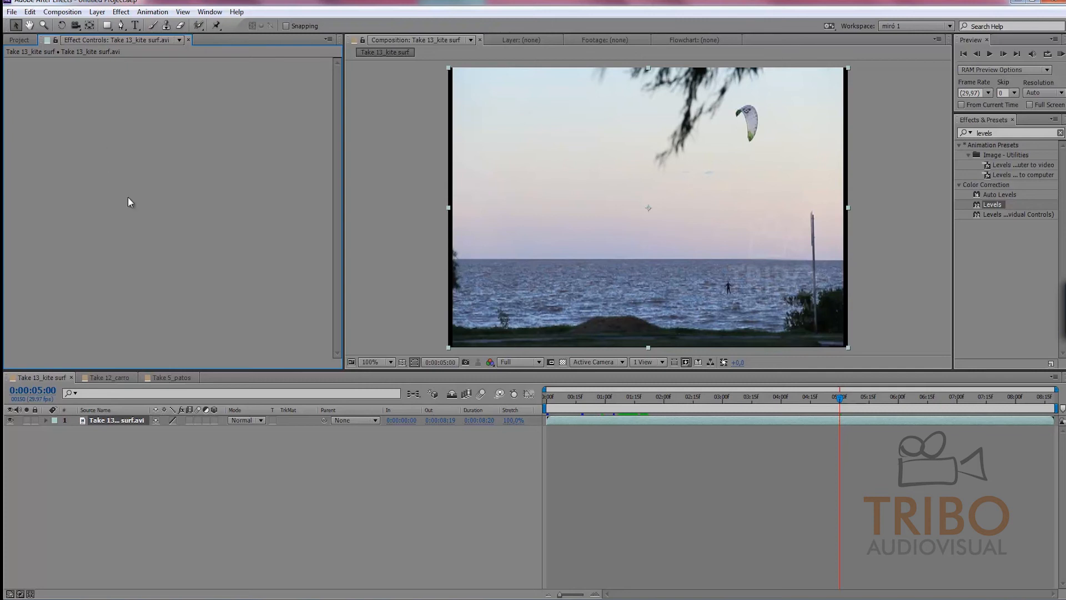
Step: Switch to the Take 5_patos composition and search the effects for "glow"
{"action": "left_click", "coordinate": [126, 377]}
{"action": "left_click", "coordinate": [173, 377]}
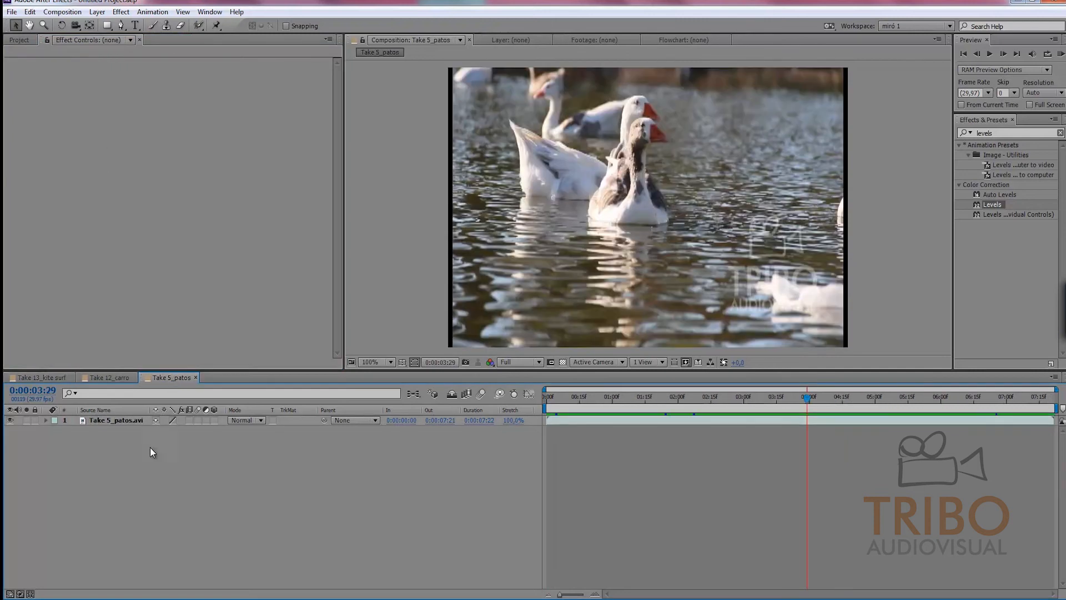
{"action": "left_click", "coordinate": [1002, 133]}
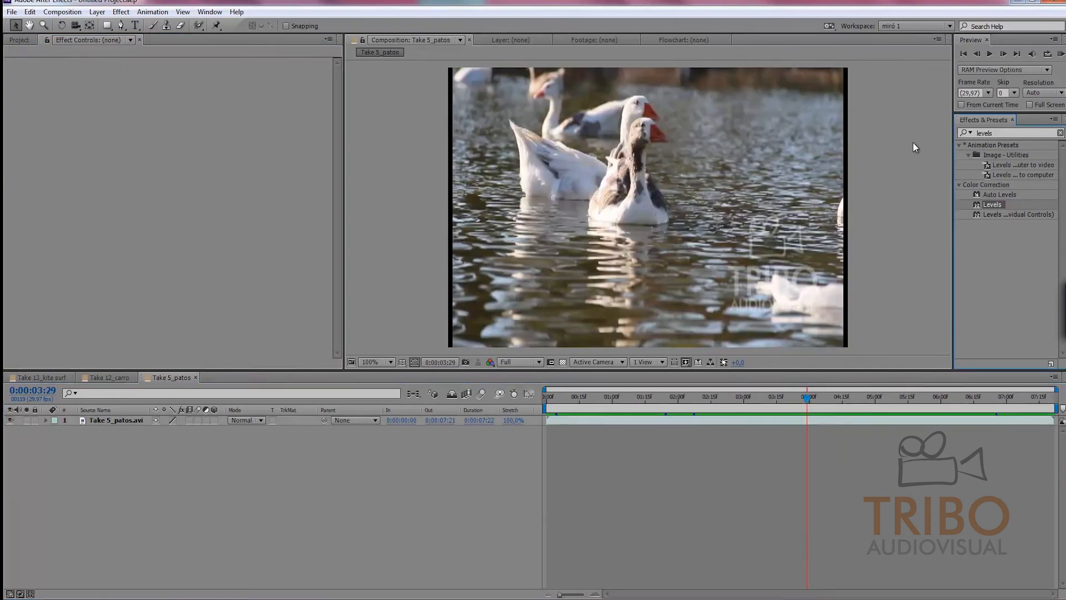
{"action": "type", "text": "glow"}
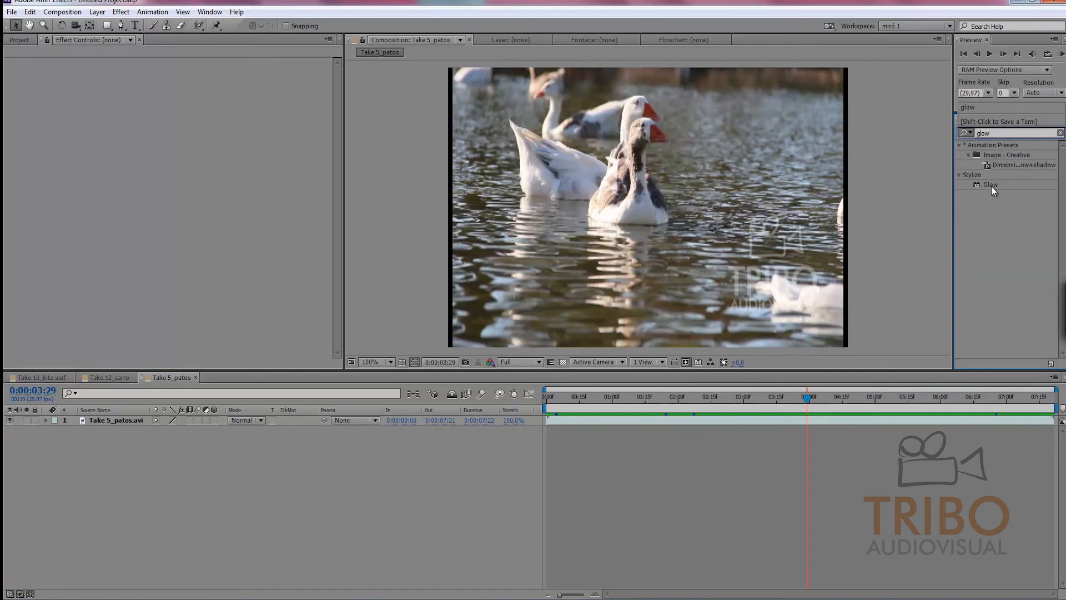
Step: Apply the Stylize Glow effect to the Take 5_patos.avi clip in the timeline and undo it
{"action": "left_click", "coordinate": [991, 186]}
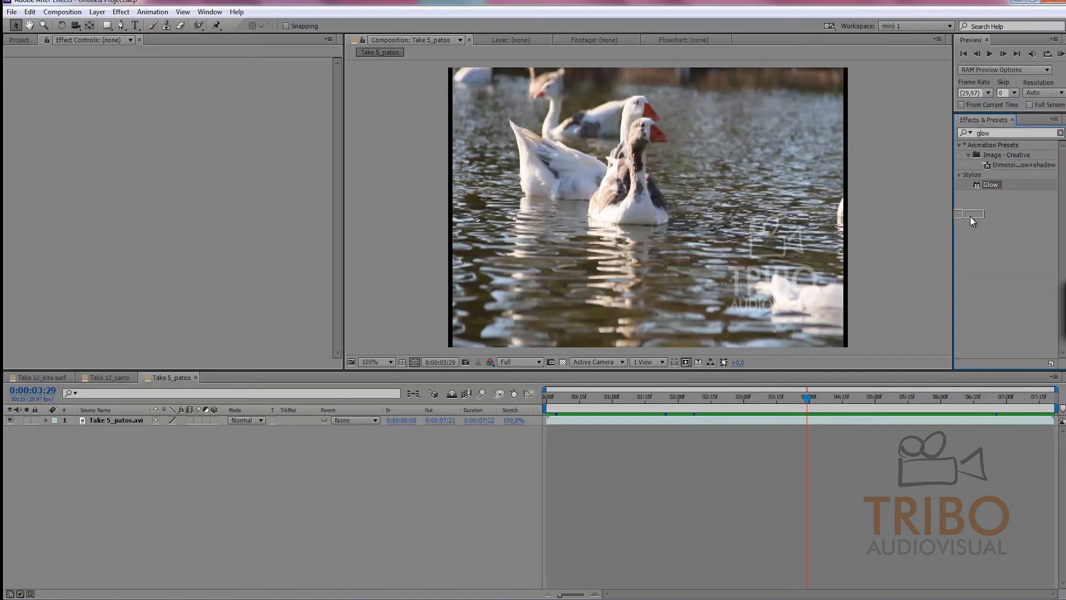
{"action": "left_click_drag", "start_coordinate": [611, 415], "coordinate": [608, 418]}
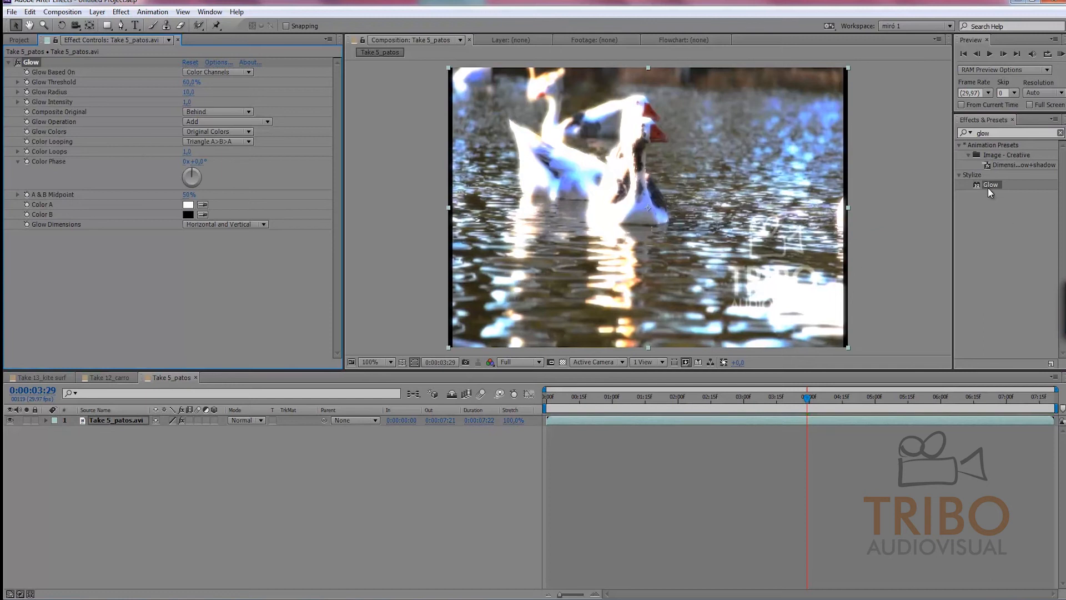
{"action": "key", "text": "ctrl+z"}
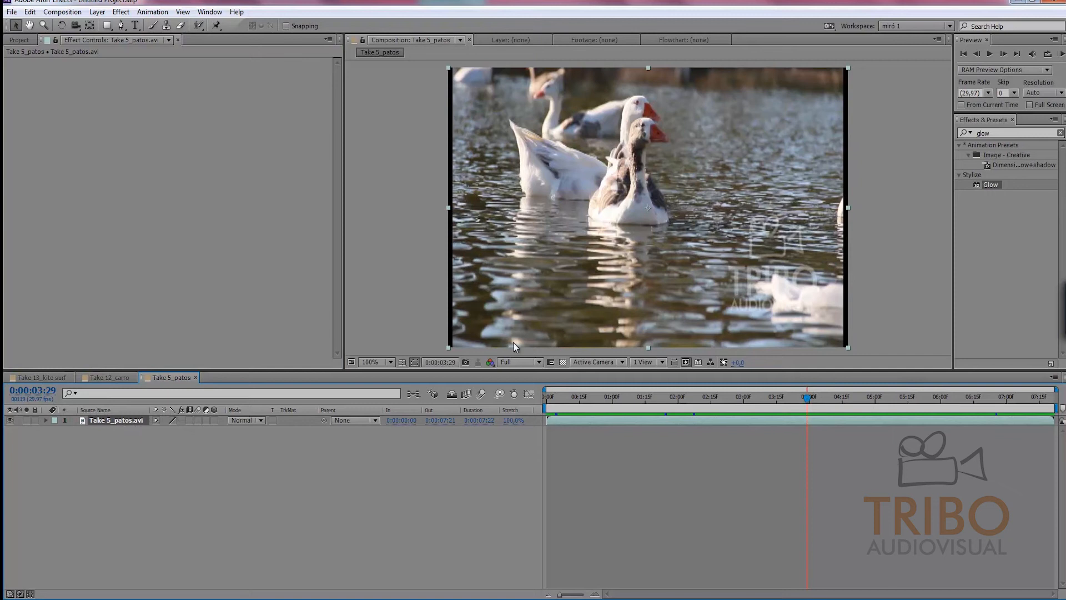
Step: Apply Glow to the selected Take 5_patos.avi layer and compare the clip with the effect off and on
{"action": "double_click", "coordinate": [978, 185]}
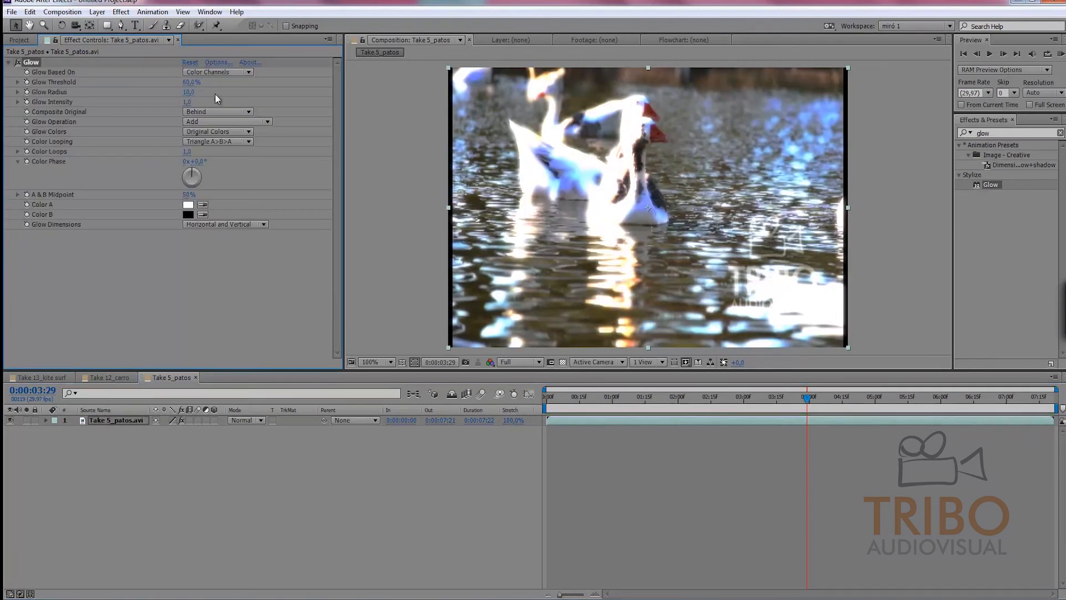
{"action": "left_click", "coordinate": [25, 40]}
{"action": "left_click", "coordinate": [56, 40]}
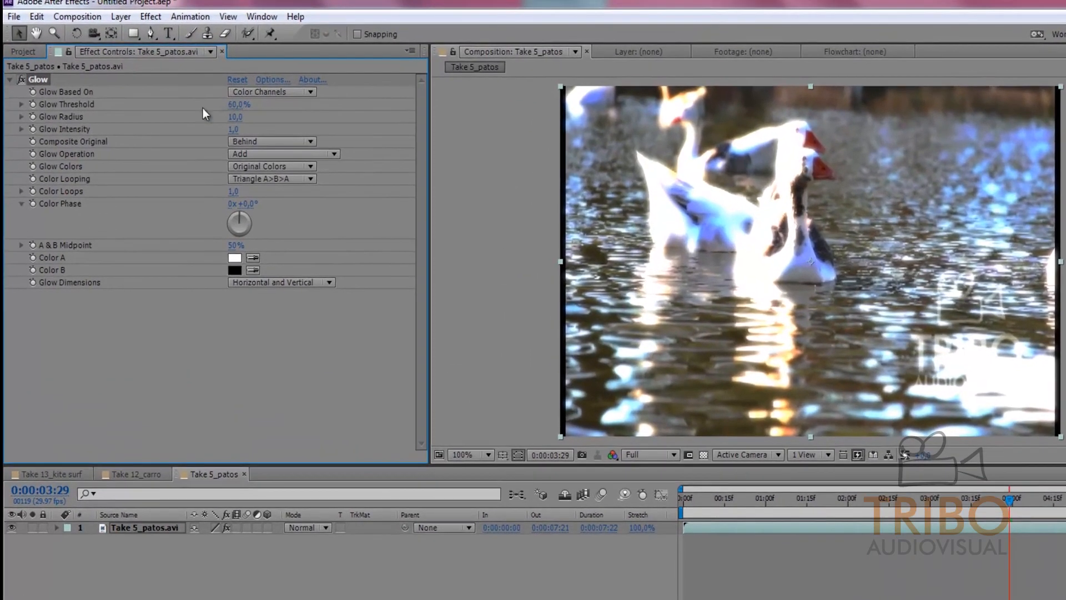
{"action": "left_click", "coordinate": [20, 80]}
{"action": "left_click", "coordinate": [20, 80]}
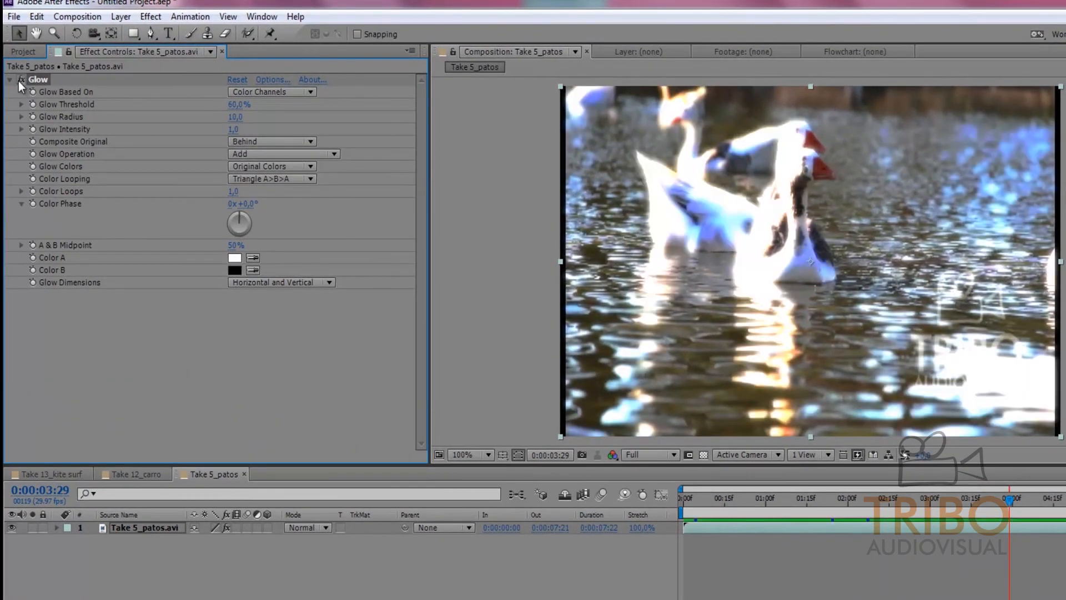
{"action": "left_click", "coordinate": [20, 80]}
{"action": "left_click", "coordinate": [20, 79]}
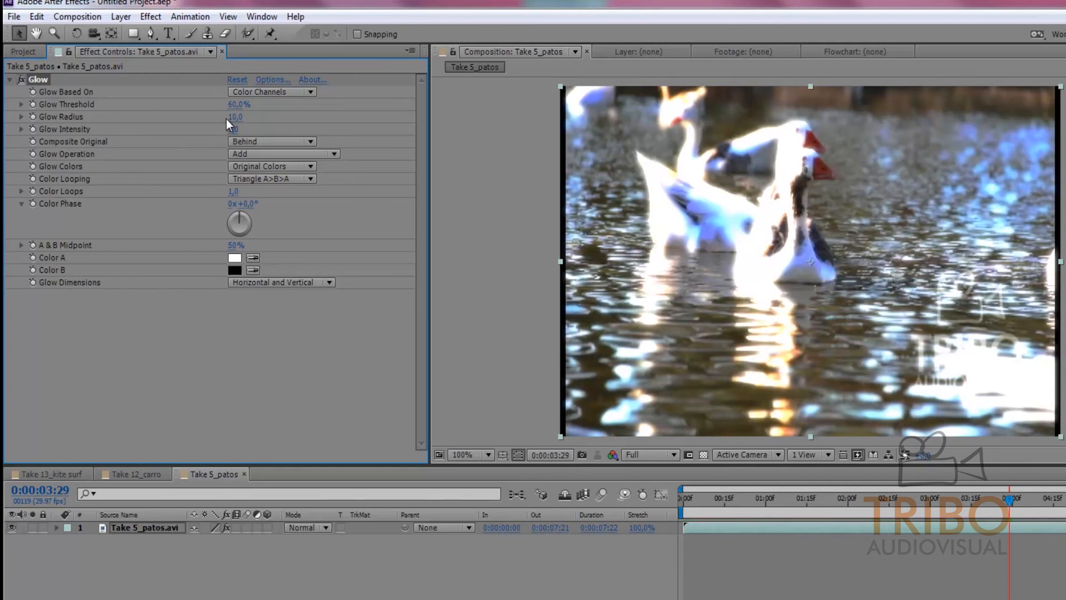
Step: Set Glow Threshold to 56.1%, Glow Radius to 21 and Glow Intensity to 1.2, with Overlay as the Glow Operation
{"action": "left_click_drag", "start_coordinate": [238, 105], "coordinate": [235, 130]}
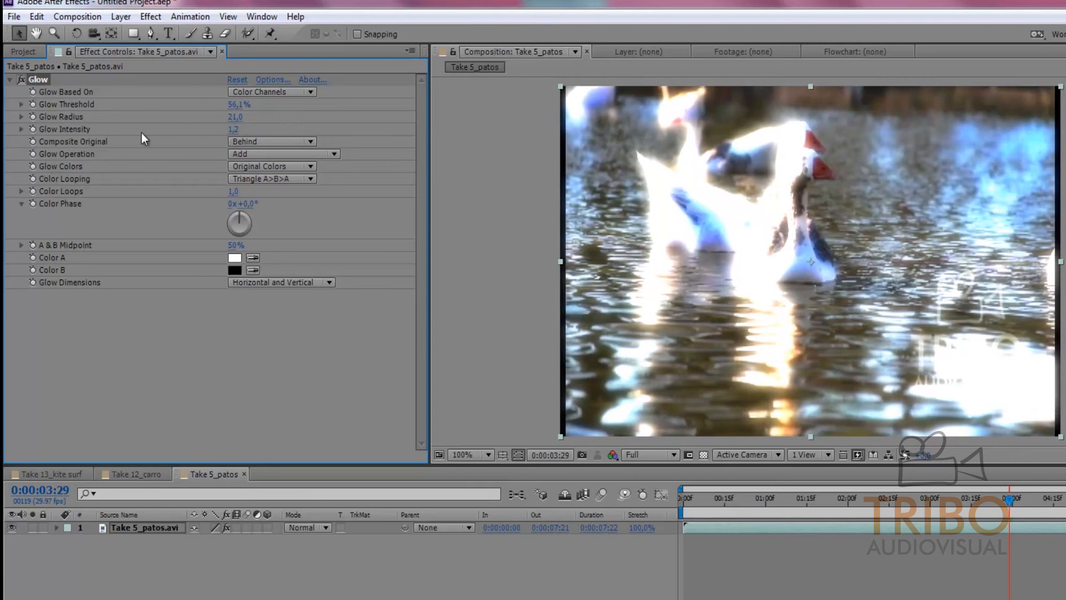
{"action": "left_click", "coordinate": [252, 156]}
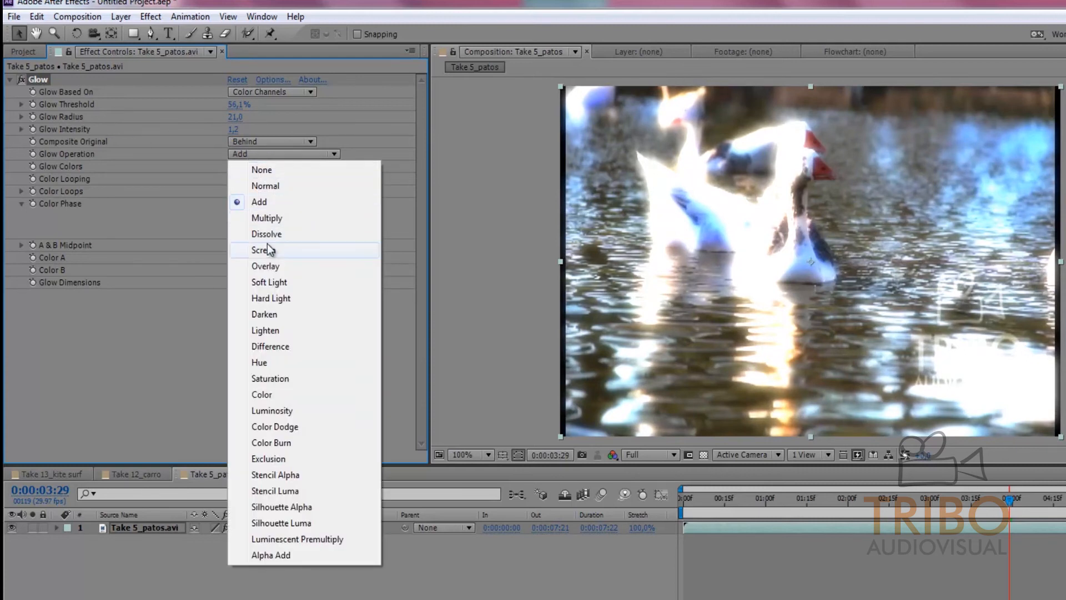
{"action": "left_click", "coordinate": [269, 267]}
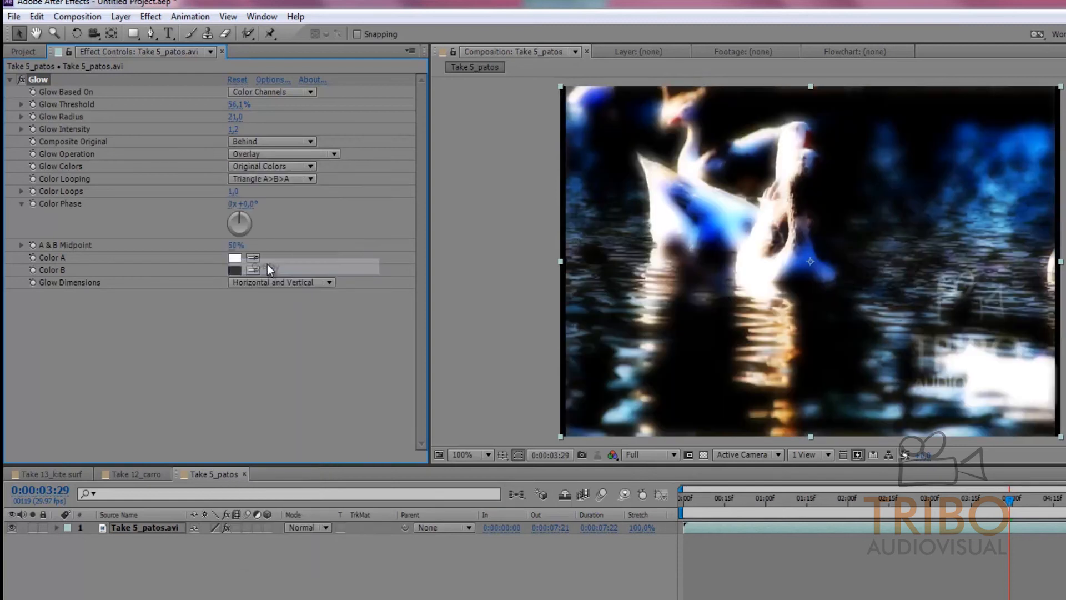
Step: Try the Multiply, Darken and None glow operations, and reset the Glow effect to its defaults
{"action": "left_click", "coordinate": [259, 141]}
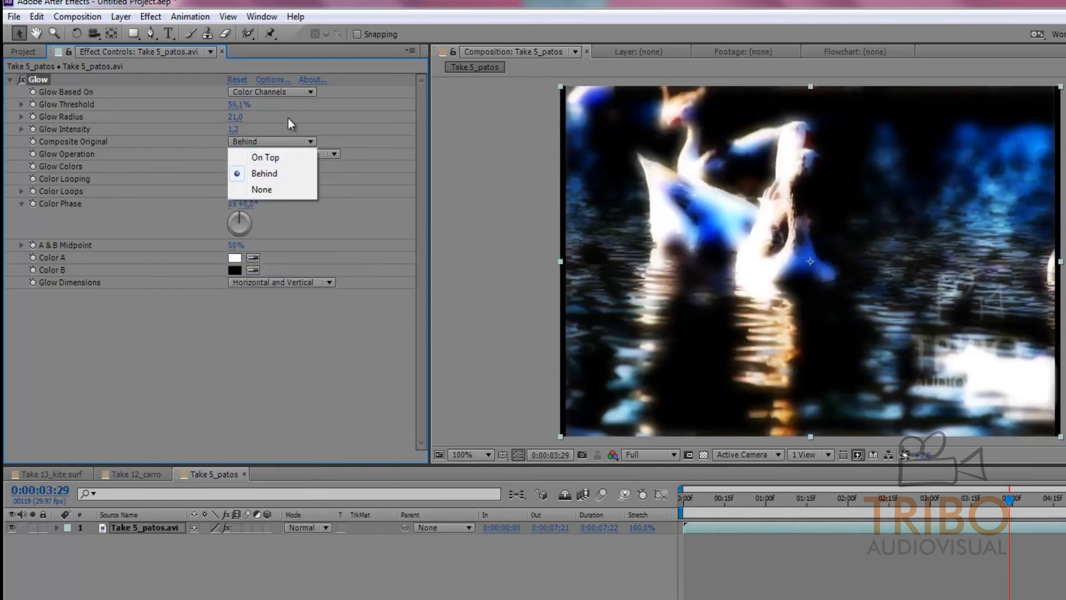
{"action": "left_click", "coordinate": [281, 125]}
{"action": "left_click", "coordinate": [256, 155]}
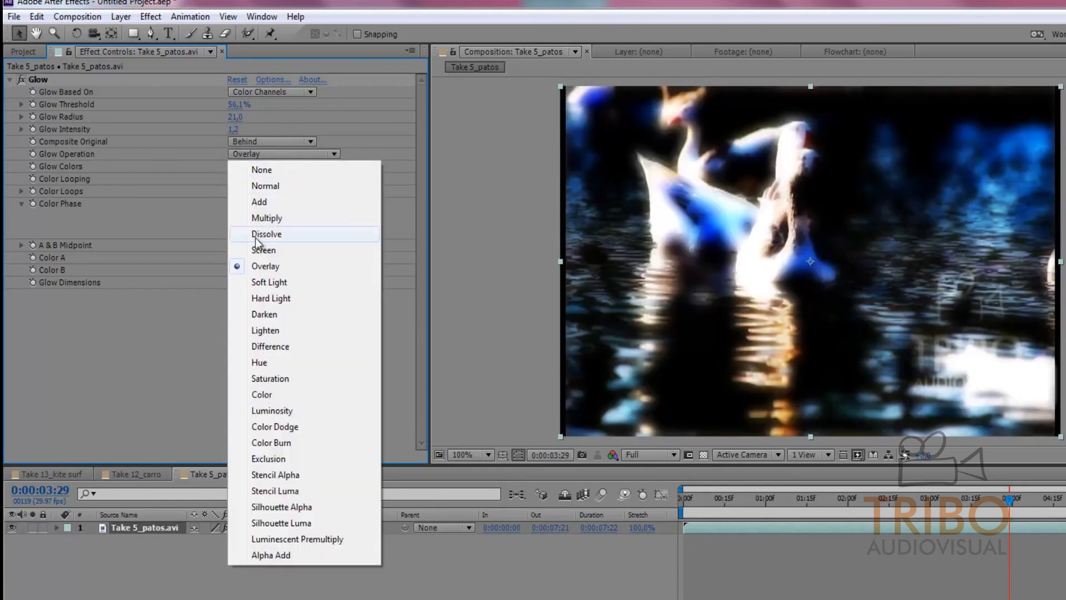
{"action": "left_click", "coordinate": [281, 218]}
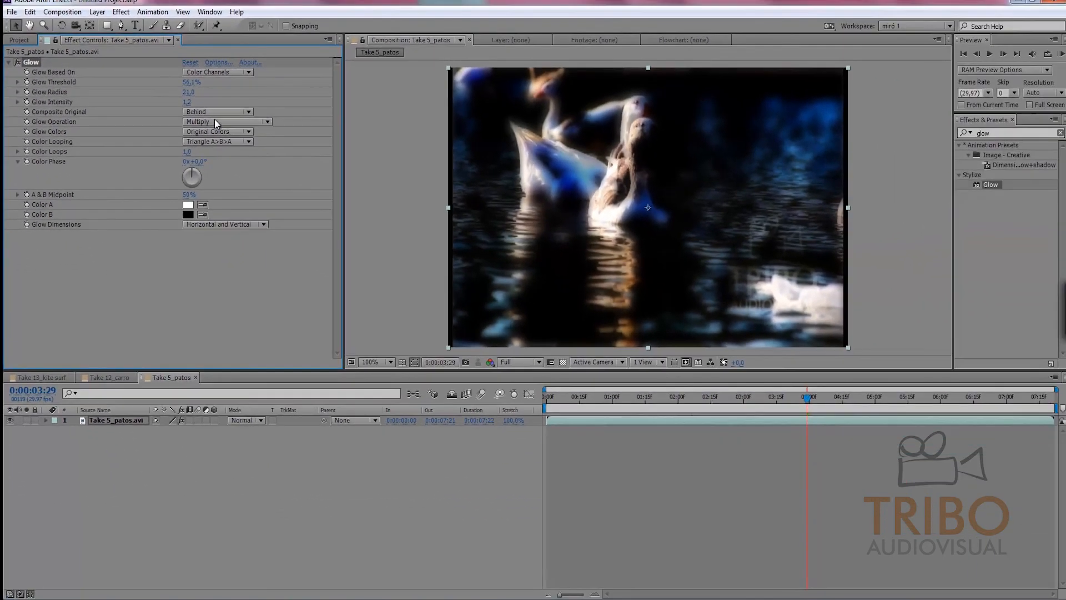
{"action": "left_click", "coordinate": [215, 120]}
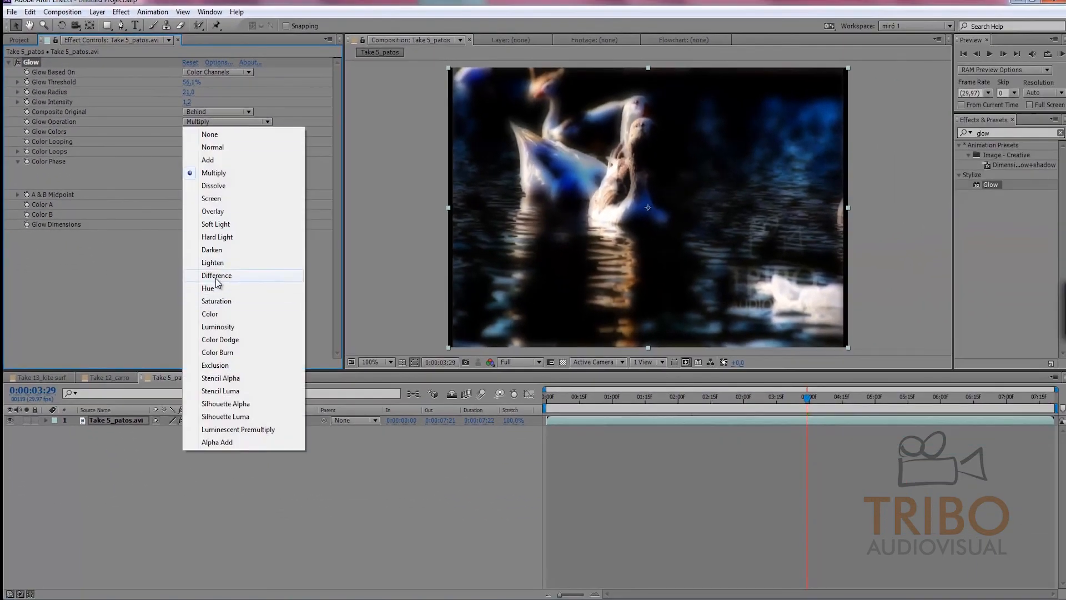
{"action": "left_click", "coordinate": [218, 251]}
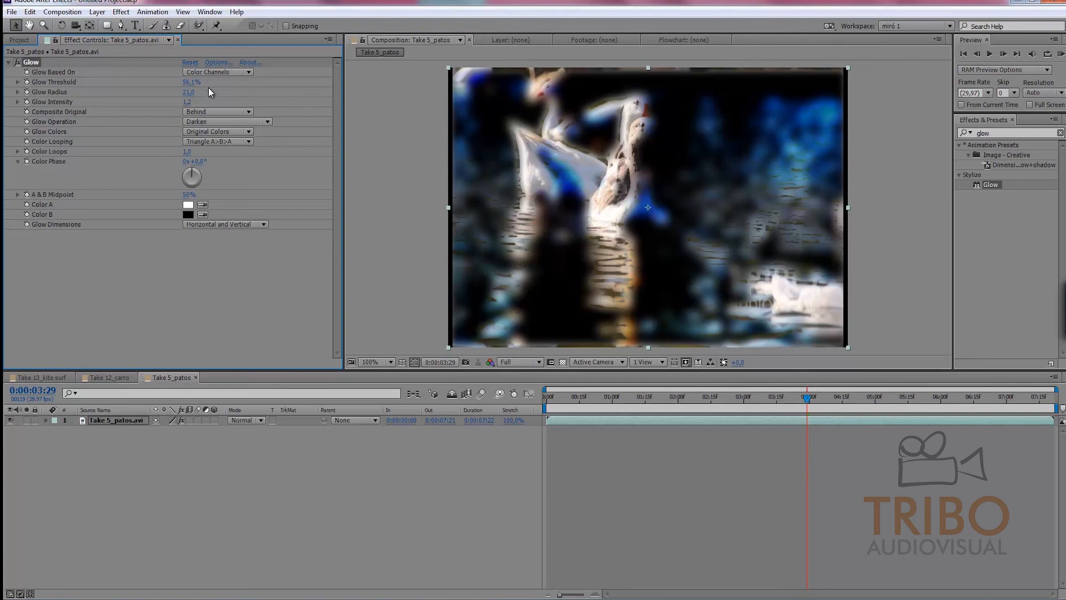
{"action": "left_click", "coordinate": [204, 121]}
{"action": "left_click", "coordinate": [211, 135]}
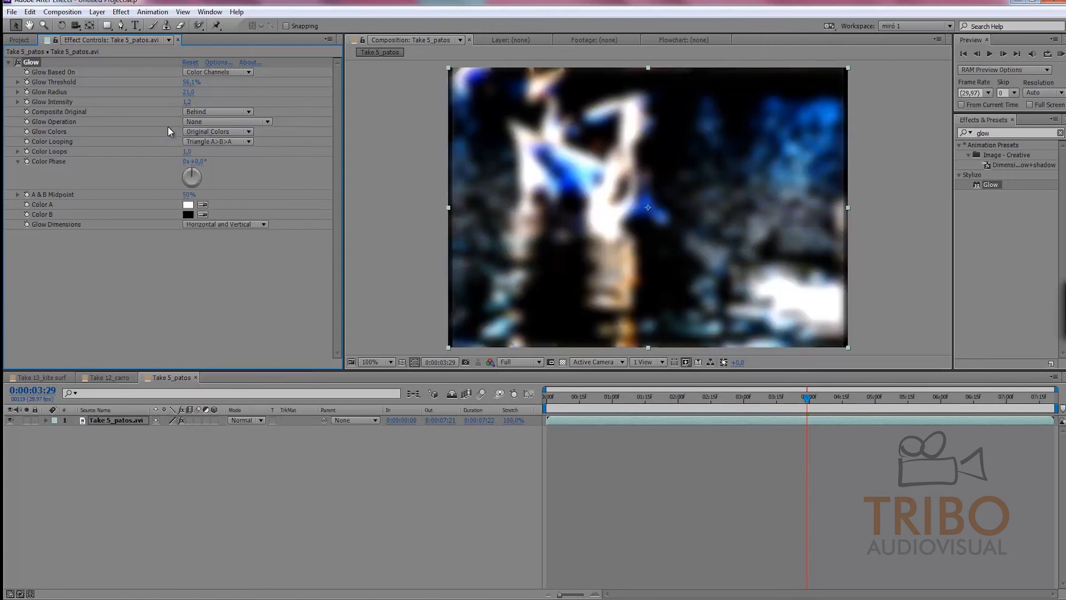
{"action": "left_click", "coordinate": [190, 62]}
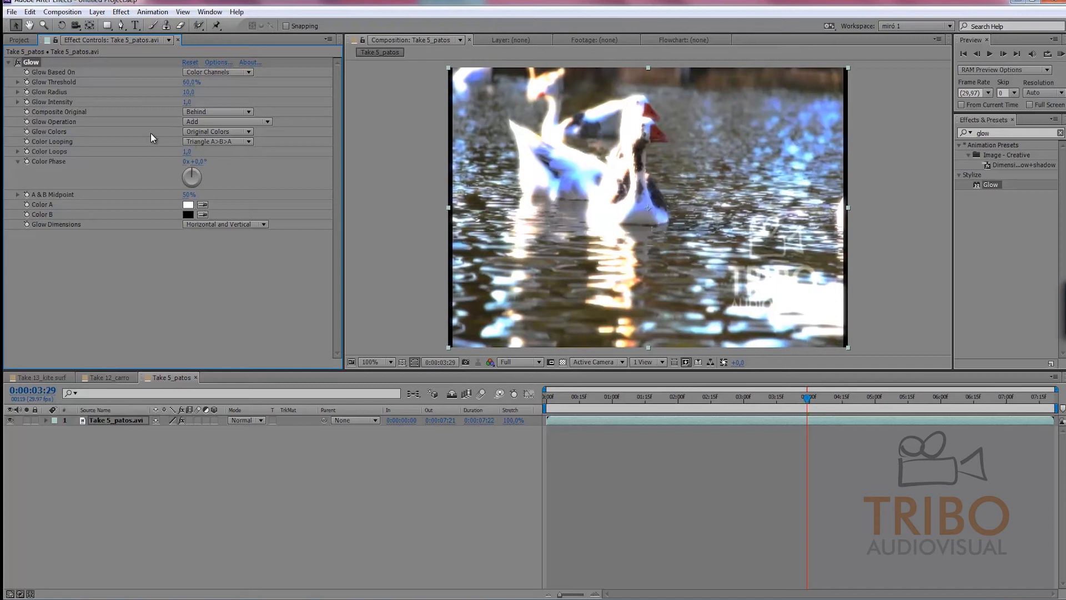
Step: Set Glow Colors to A & B Colors and change Color A to a saturated green
{"action": "left_click", "coordinate": [235, 131]}
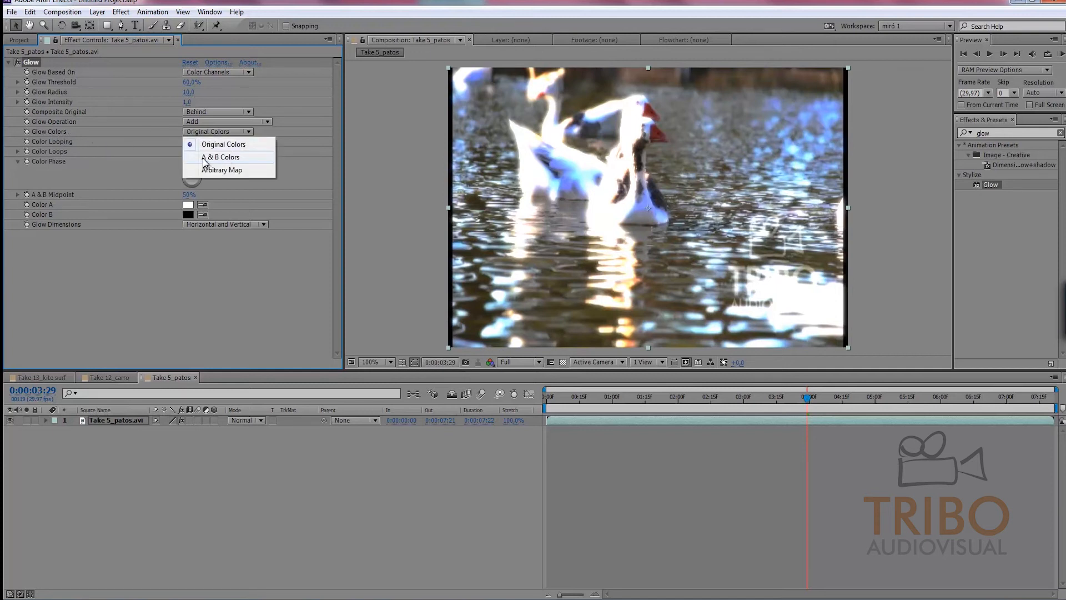
{"action": "left_click", "coordinate": [232, 157]}
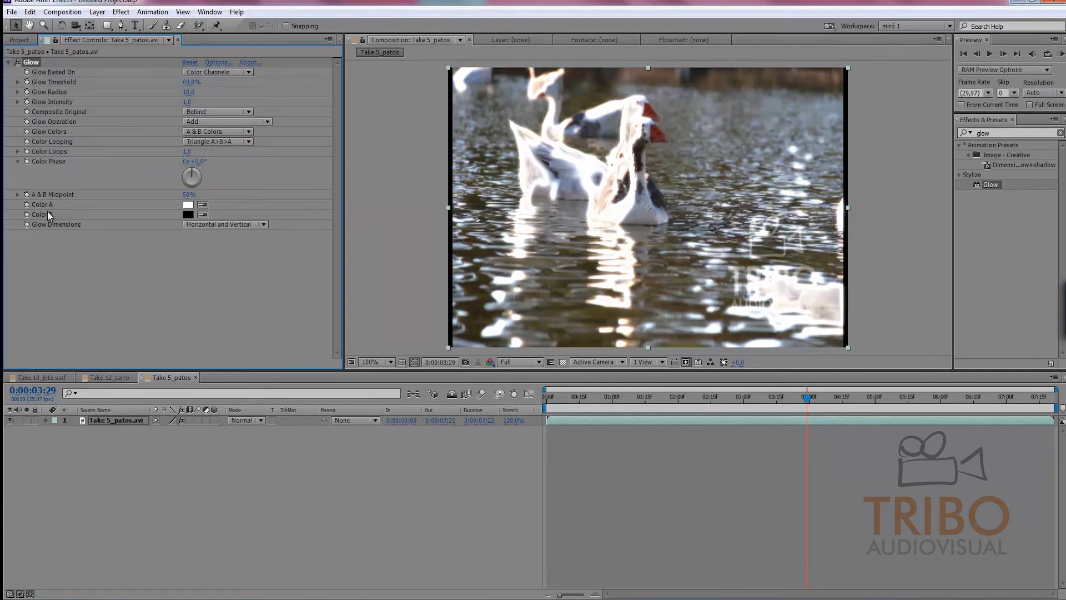
{"action": "left_click", "coordinate": [188, 205]}
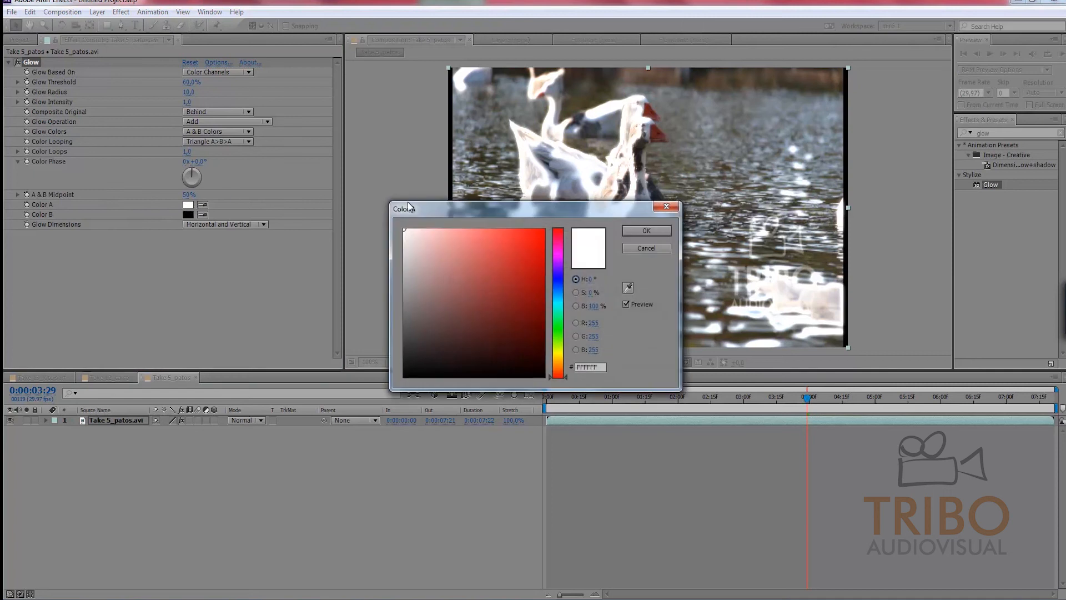
{"action": "left_click", "coordinate": [558, 328]}
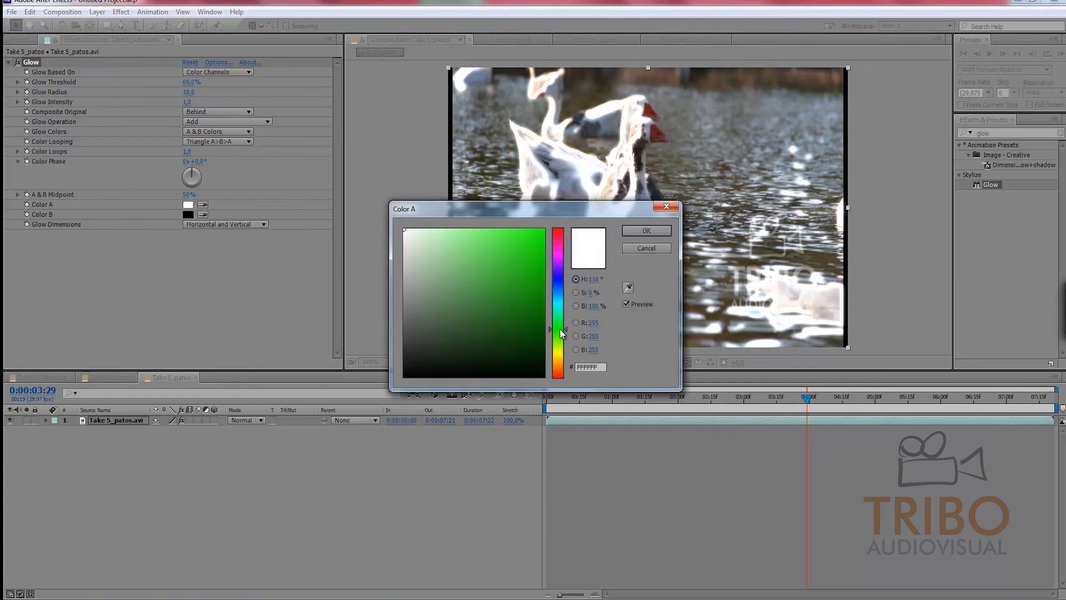
{"action": "left_click", "coordinate": [543, 229]}
{"action": "left_click", "coordinate": [639, 231]}
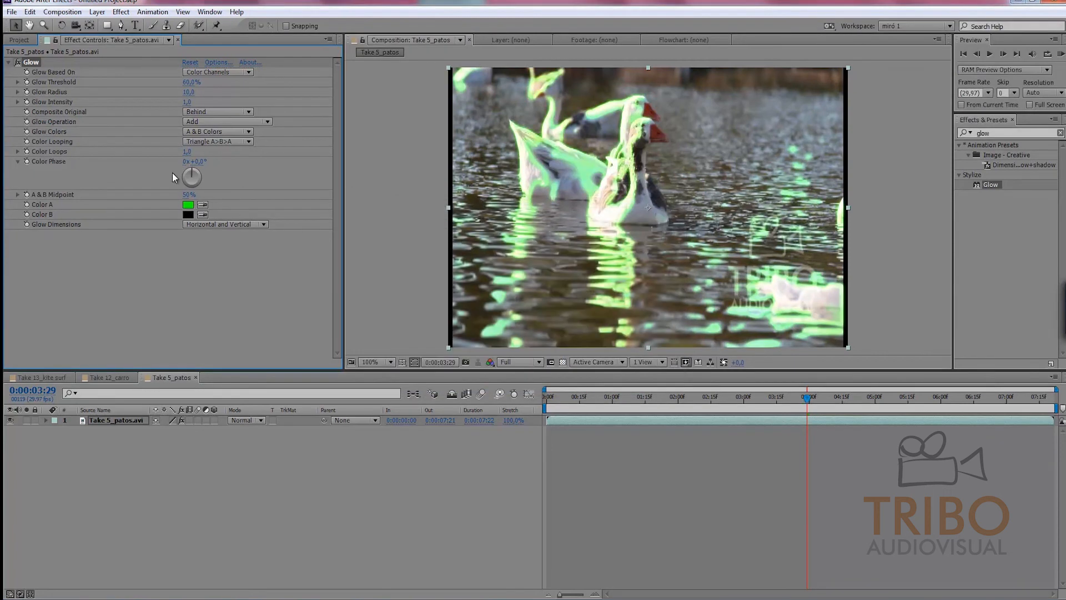
Step: Change Glow Color B to a saturated yellow-orange
{"action": "left_click", "coordinate": [189, 215]}
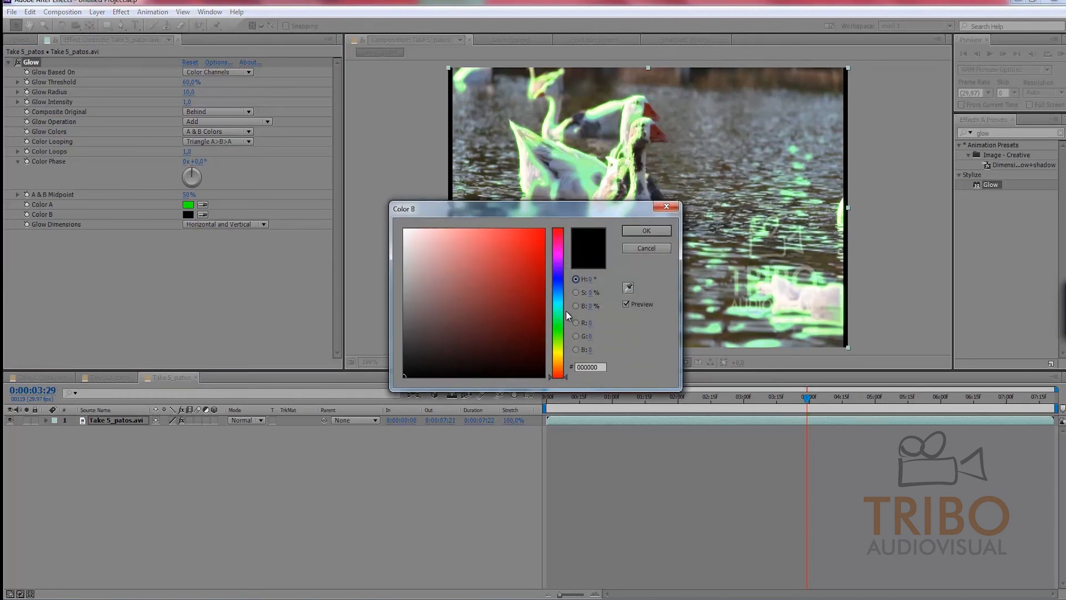
{"action": "left_click", "coordinate": [558, 353]}
{"action": "left_click_drag", "start_coordinate": [521, 274], "coordinate": [574, 214]}
{"action": "left_click", "coordinate": [642, 232]}
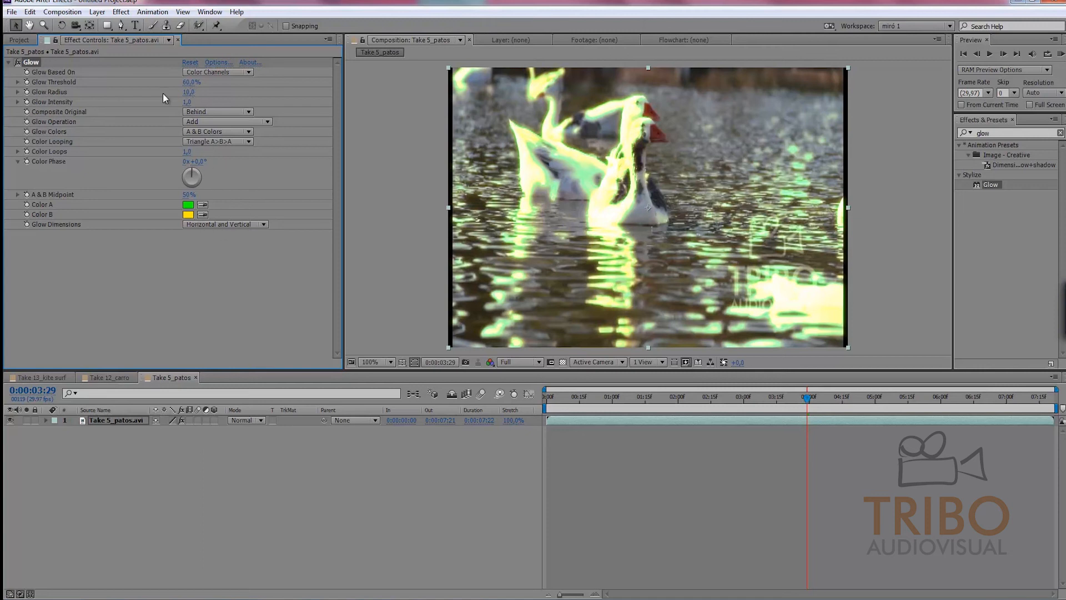
Step: Set A & B Midpoint to 51%, Glow Dimensions to Horizontal and Glow Radius to about 70
{"action": "left_click_drag", "start_coordinate": [189, 194], "coordinate": [195, 195]}
{"action": "left_click", "coordinate": [208, 224]}
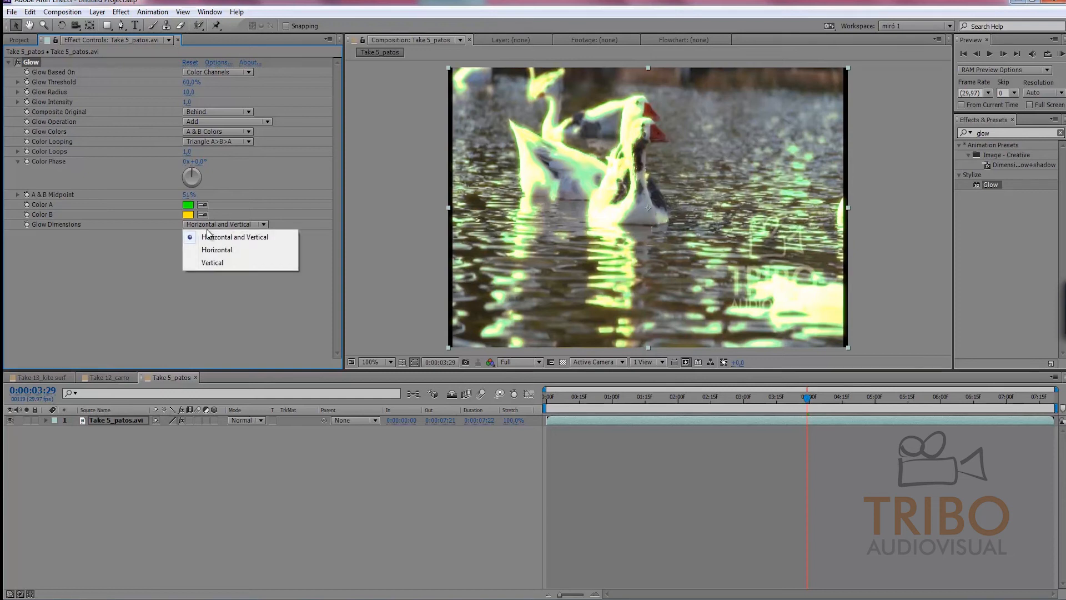
{"action": "left_click", "coordinate": [209, 254]}
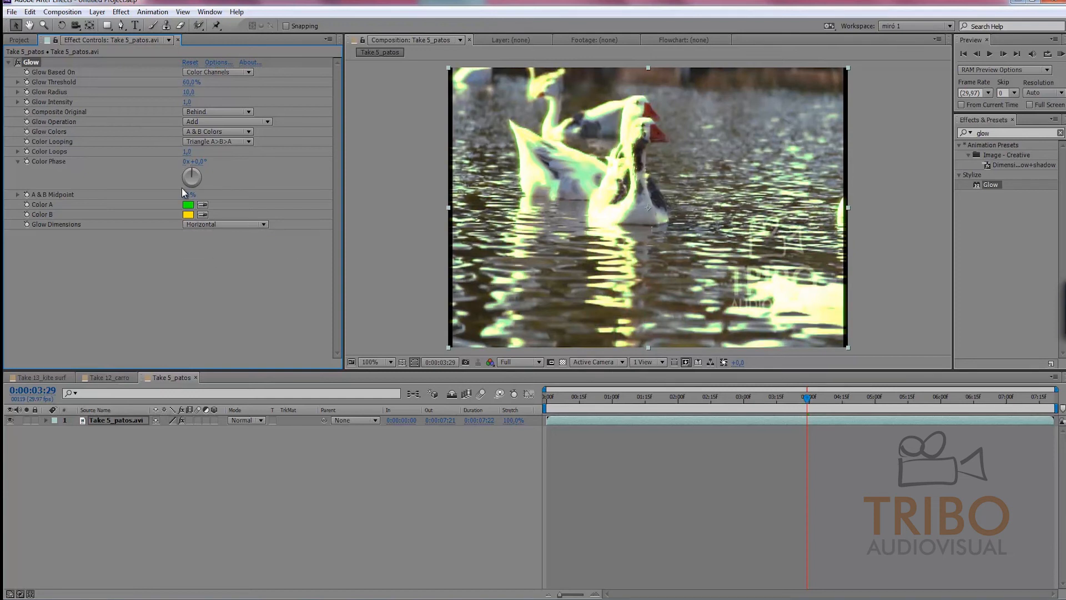
{"action": "left_click_drag", "start_coordinate": [188, 92], "coordinate": [227, 92]}
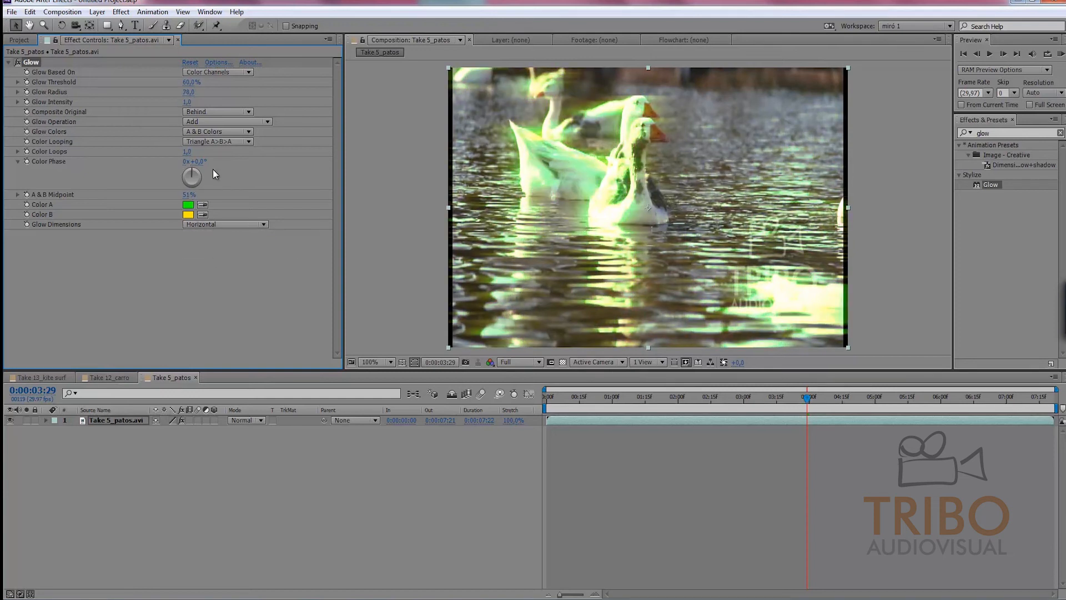
Step: Try the Vertical and the Horizontal and Vertical glow dimensions, and reset the Glow effect to its defaults
{"action": "left_click", "coordinate": [204, 226]}
{"action": "left_click", "coordinate": [208, 262]}
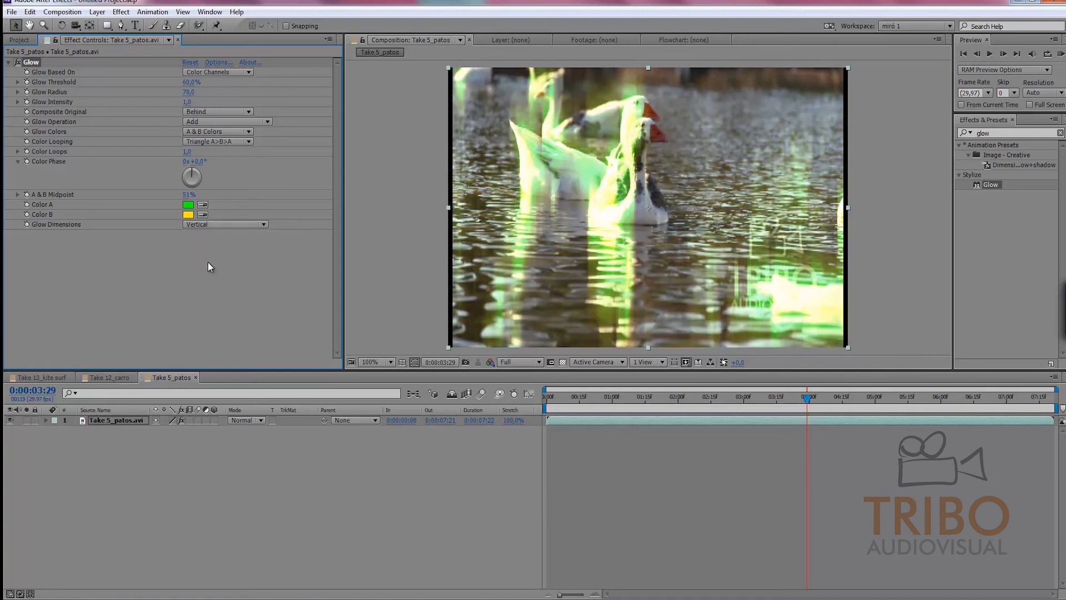
{"action": "left_click", "coordinate": [205, 225]}
{"action": "left_click", "coordinate": [212, 239]}
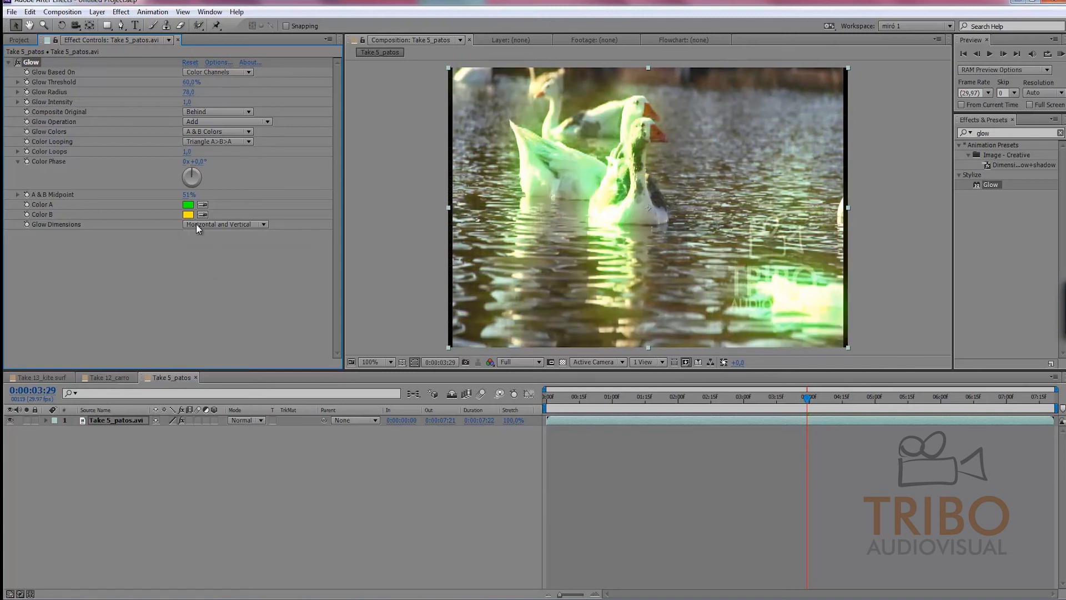
{"action": "left_click", "coordinate": [189, 63]}
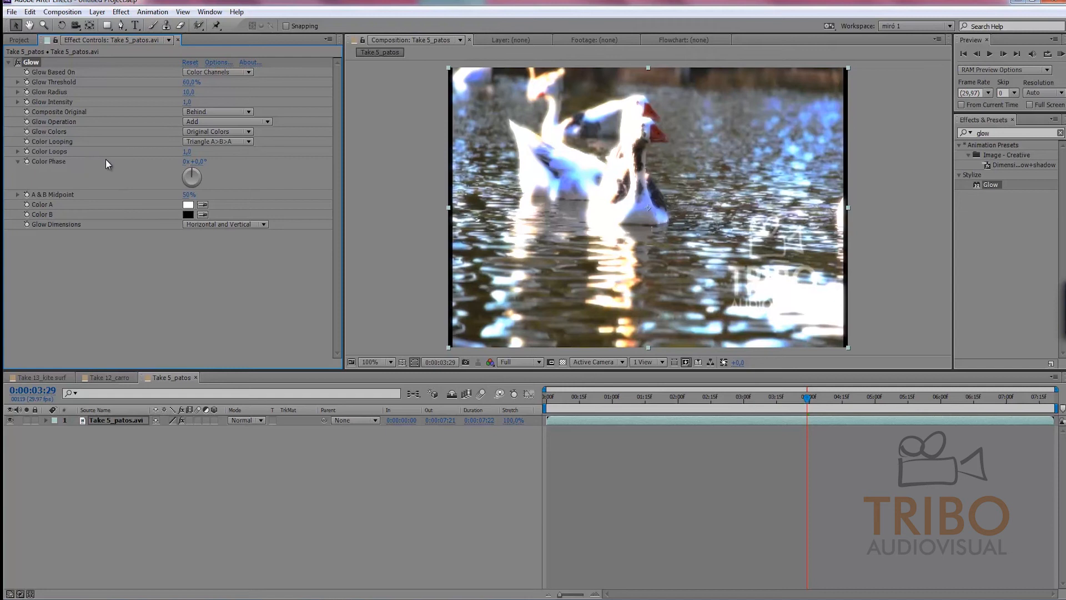
Step: Find the Levels effect and apply it to the Take 5_patos.avi layer in addition to Glow
{"action": "left_click", "coordinate": [986, 133]}
{"action": "type", "text": "lev"}
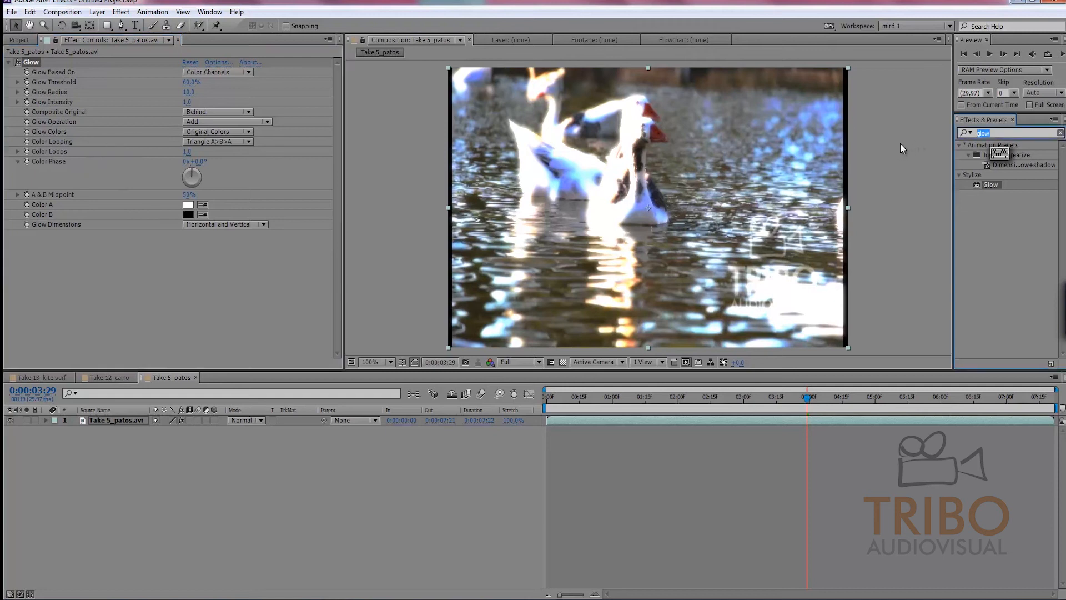
{"action": "type", "text": "els"}
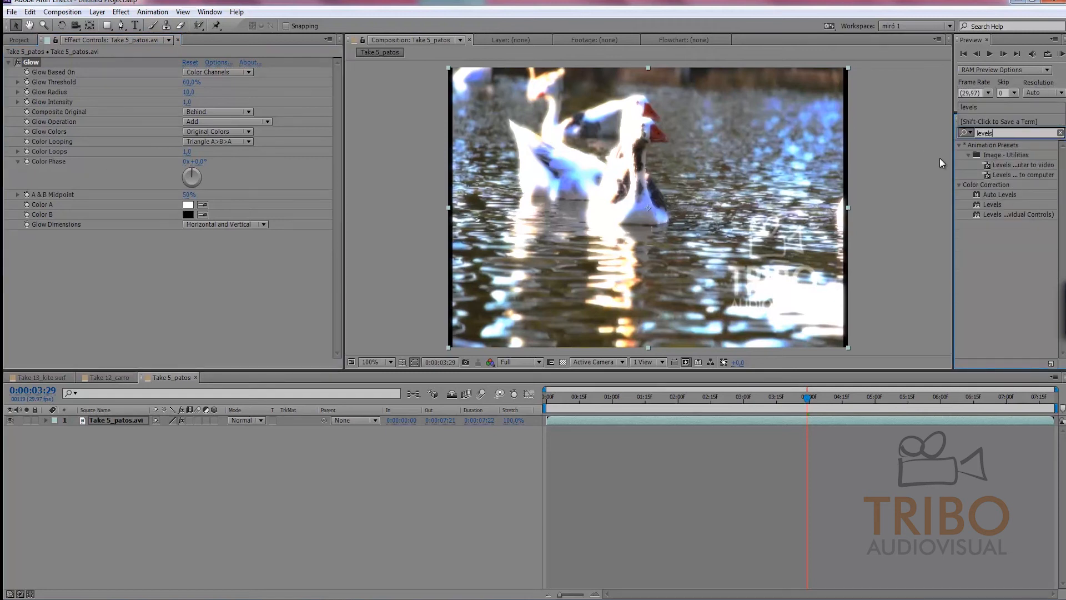
{"action": "left_click_drag", "start_coordinate": [992, 204], "coordinate": [568, 418]}
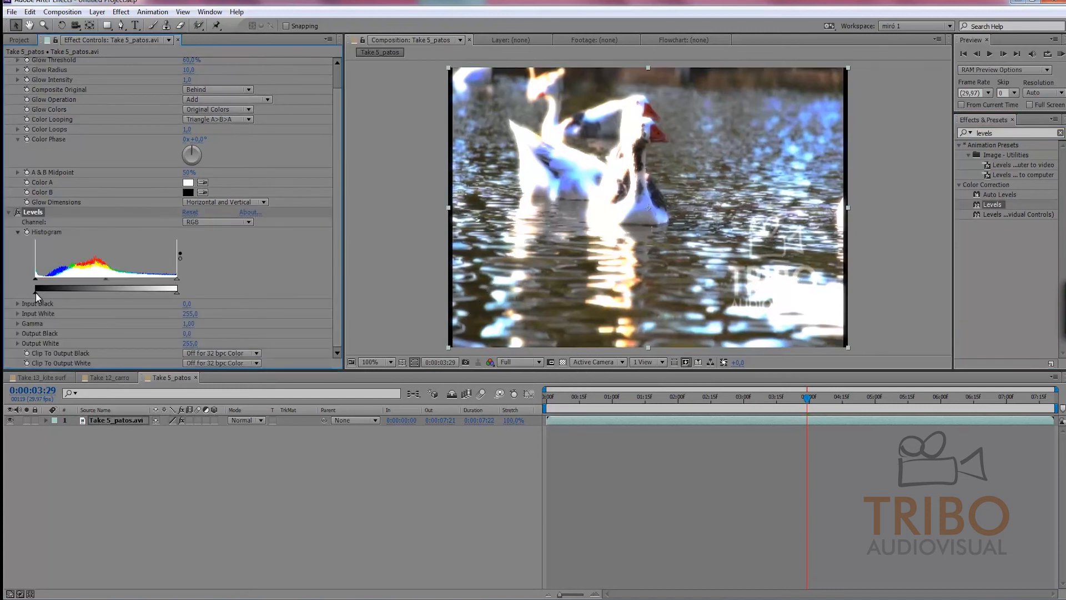
Step: Set the Levels Input Black to 70 and Input White to 144, and collapse the settings of both effects
{"action": "left_click_drag", "start_coordinate": [41, 282], "coordinate": [73, 279]}
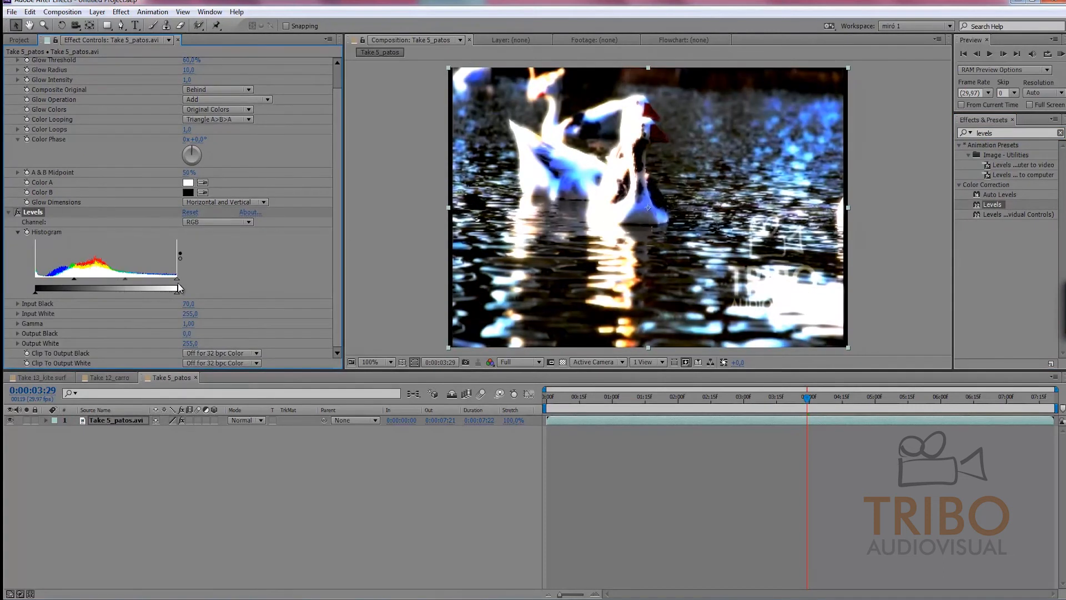
{"action": "left_click_drag", "start_coordinate": [177, 280], "coordinate": [135, 284]}
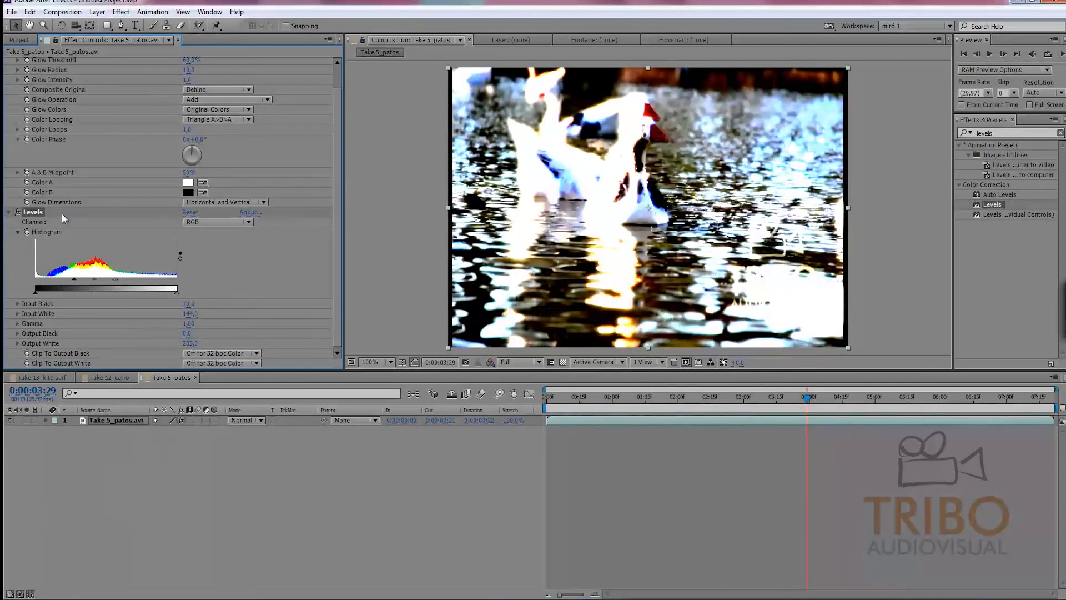
{"action": "left_click", "coordinate": [9, 212]}
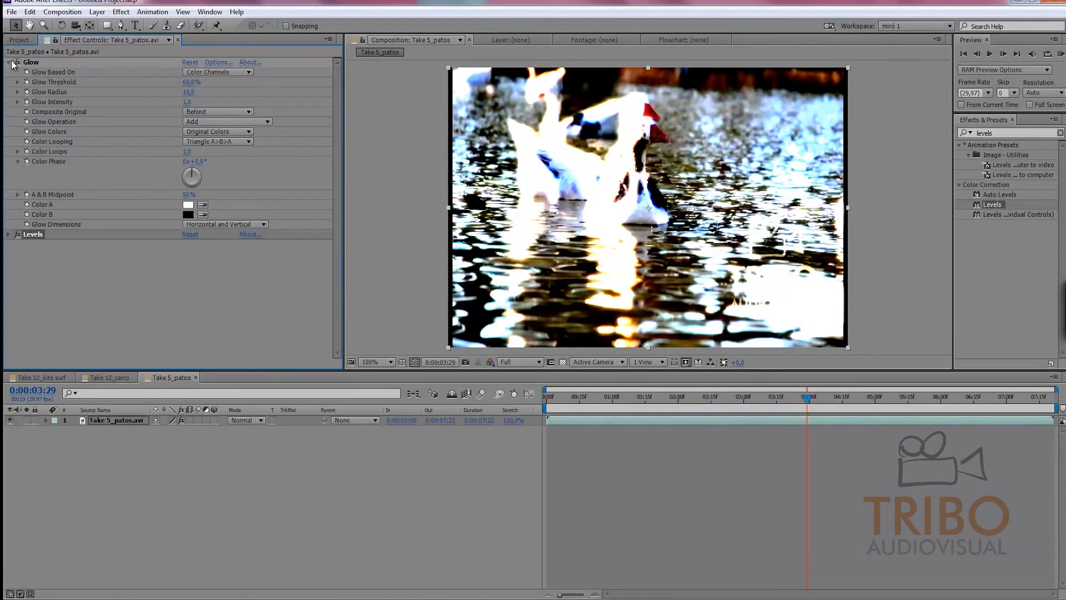
{"action": "left_click", "coordinate": [8, 63]}
{"action": "left_click", "coordinate": [48, 112]}
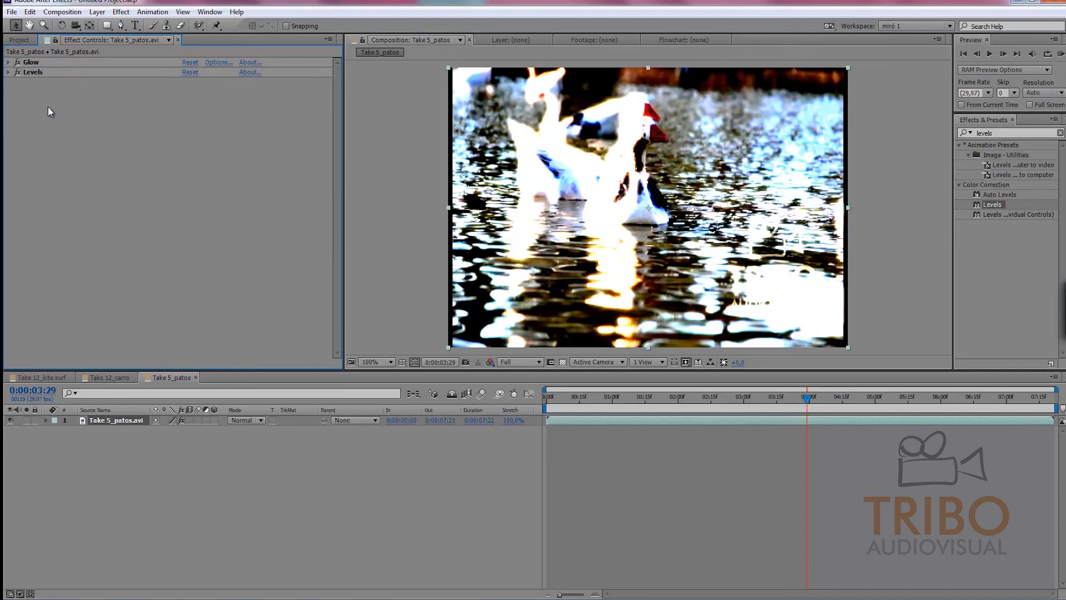
Step: Compare the duck clip with Glow and Levels individually switched off and on
{"action": "left_click", "coordinate": [18, 63]}
{"action": "left_click", "coordinate": [16, 71]}
{"action": "left_click", "coordinate": [17, 63]}
{"action": "left_click", "coordinate": [16, 62]}
{"action": "left_click", "coordinate": [16, 62]}
{"action": "left_click", "coordinate": [16, 62]}
{"action": "left_click", "coordinate": [15, 72]}
{"action": "left_click", "coordinate": [15, 71]}
{"action": "left_click", "coordinate": [16, 72]}
{"action": "left_click", "coordinate": [19, 62]}
Step: Remove the Glow and Levels effects from the Take 5_patos.avi layer
{"action": "left_click", "coordinate": [34, 63]}
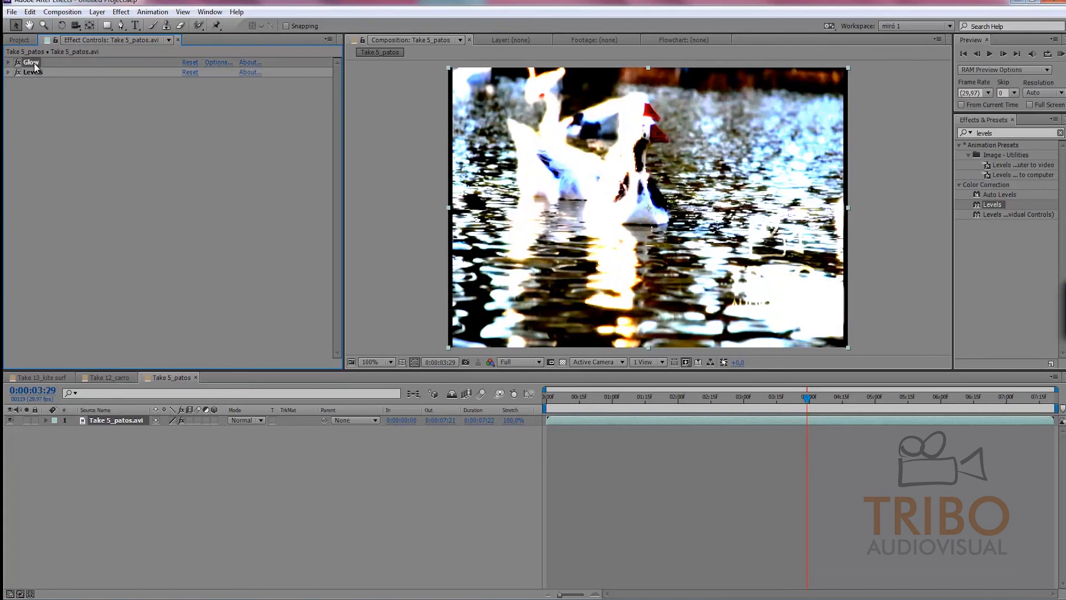
{"action": "mouse_move", "coordinate": [31, 62]}
{"action": "left_mouse_down"}
{"action": "mouse_move", "coordinate": [33, 87]}
{"action": "mouse_move", "coordinate": [32, 62]}
{"action": "mouse_move", "coordinate": [33, 73]}
{"action": "left_mouse_up"}
{"action": "left_click", "coordinate": [31, 62]}
{"action": "left_click", "coordinate": [35, 62]}
{"action": "left_click", "coordinate": [38, 64]}
{"action": "key", "text": "Delete"}
{"action": "left_click", "coordinate": [38, 63]}
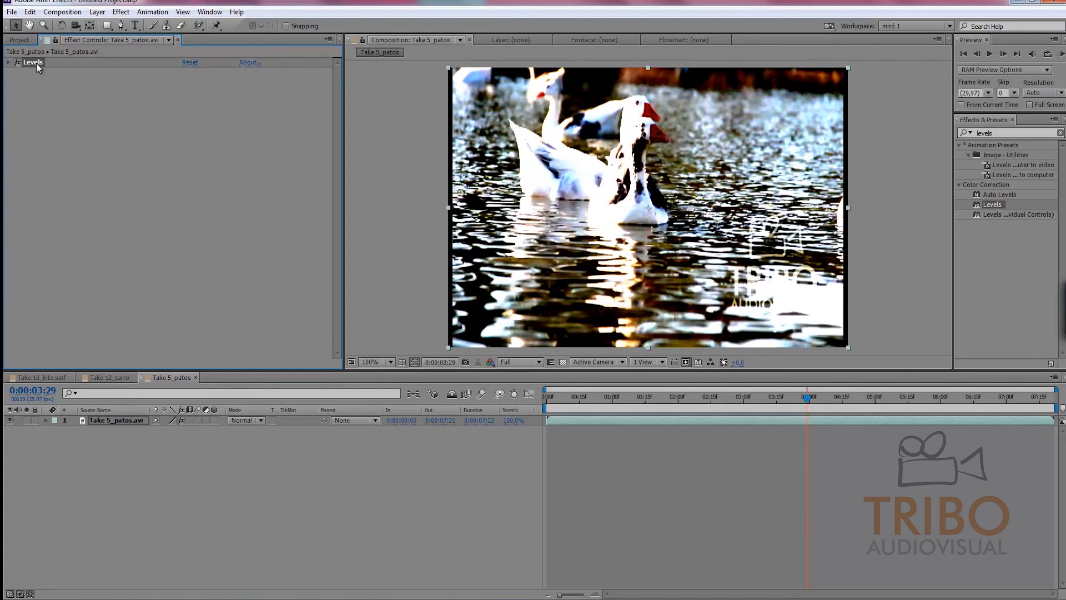
{"action": "key", "text": "Delete"}
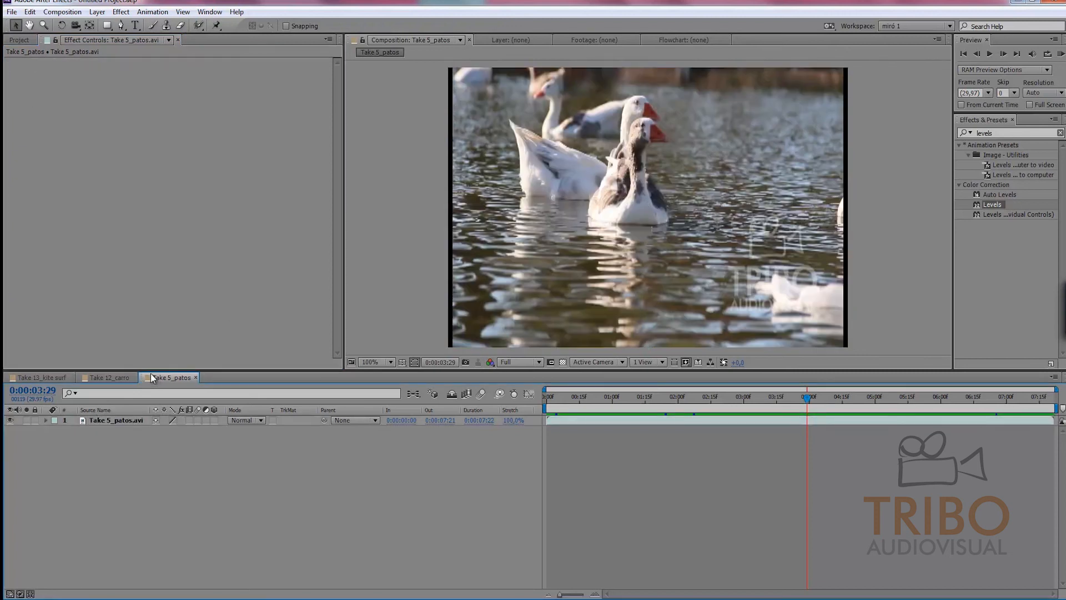
Step: Switch to the Take 13_kite surf composition and move the current time to 0:00:03:16
{"action": "left_click", "coordinate": [117, 378]}
{"action": "left_click", "coordinate": [54, 378]}
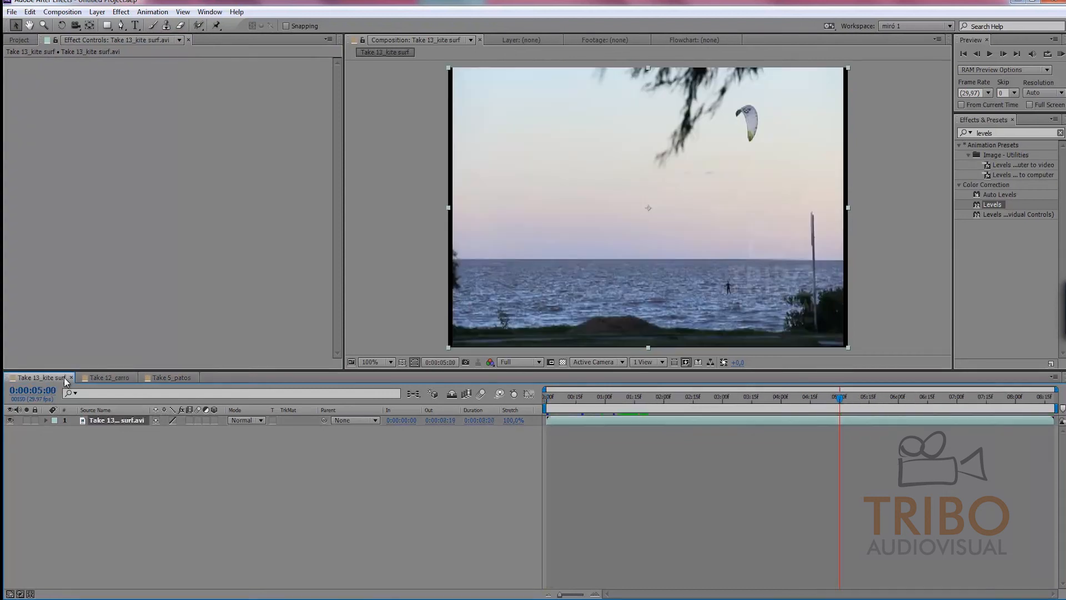
{"action": "left_click_drag", "start_coordinate": [837, 398], "coordinate": [754, 397]}
Step: Search the effects and presets for "hue" and clear the search
{"action": "left_click", "coordinate": [999, 133]}
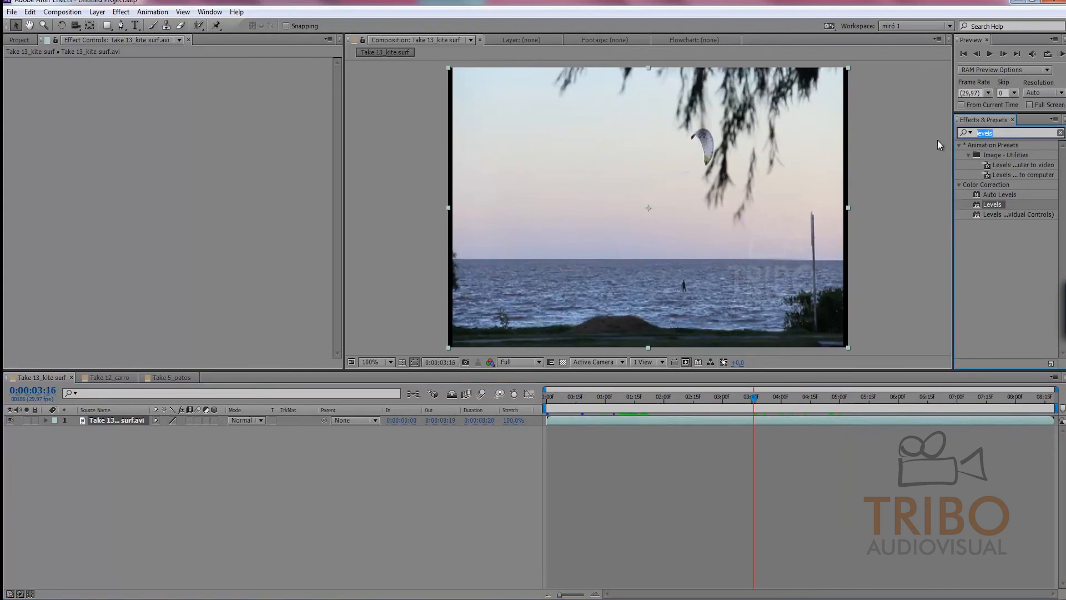
{"action": "type", "text": "hue"}
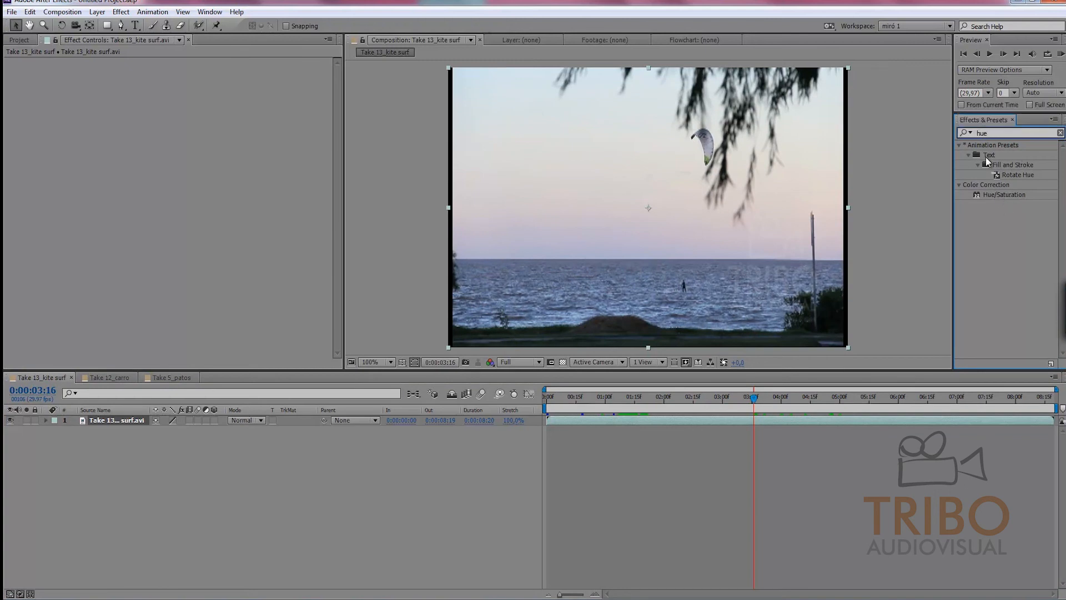
{"action": "key", "text": "BackSpace"}
{"action": "key", "text": "BackSpace"}
{"action": "key", "text": "BackSpace"}
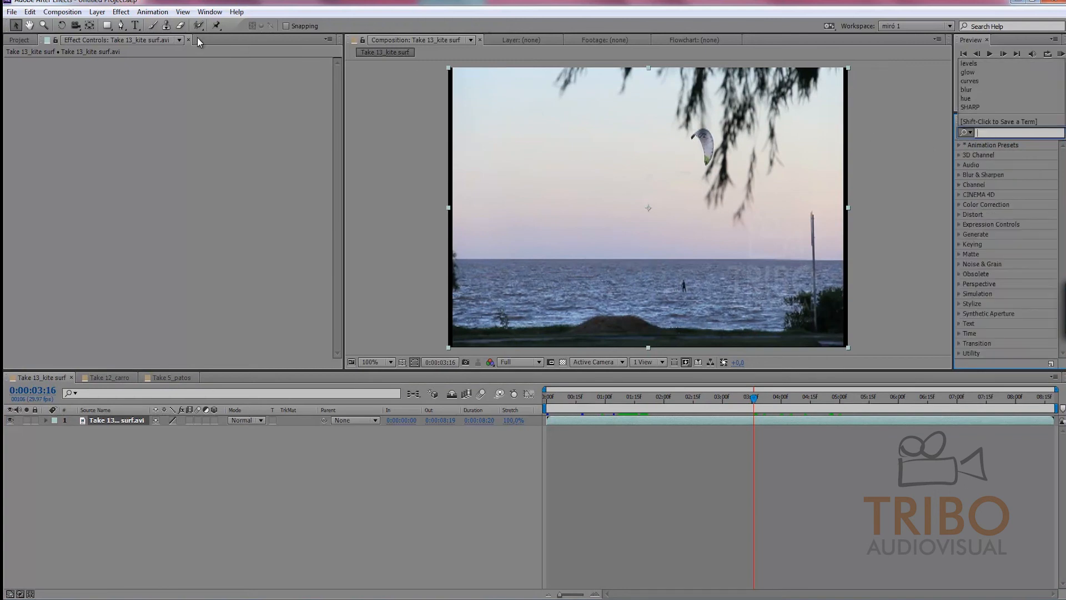
Step: Compare the availability of the effect categories with the kite surf layer deselected and selected
{"action": "left_click", "coordinate": [125, 12]}
{"action": "left_click", "coordinate": [131, 454]}
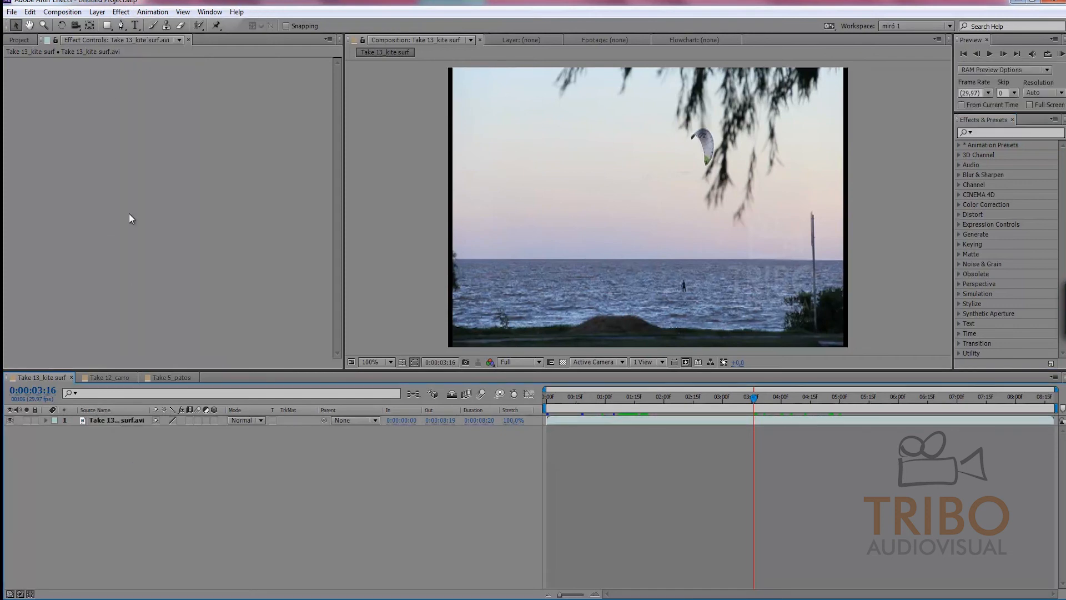
{"action": "left_click", "coordinate": [121, 12]}
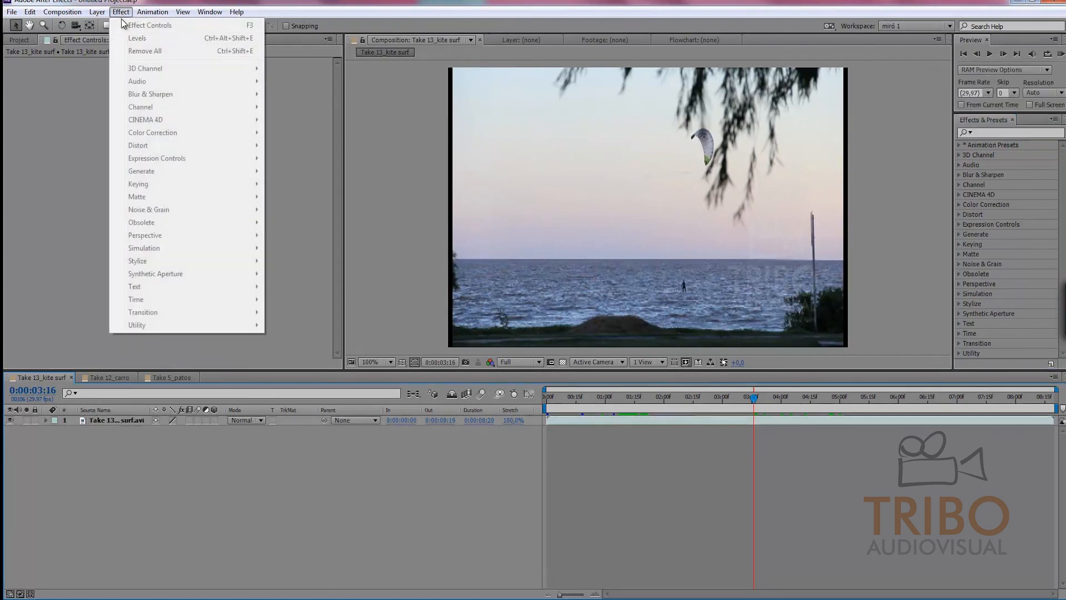
{"action": "left_click", "coordinate": [115, 423]}
{"action": "left_click", "coordinate": [125, 13]}
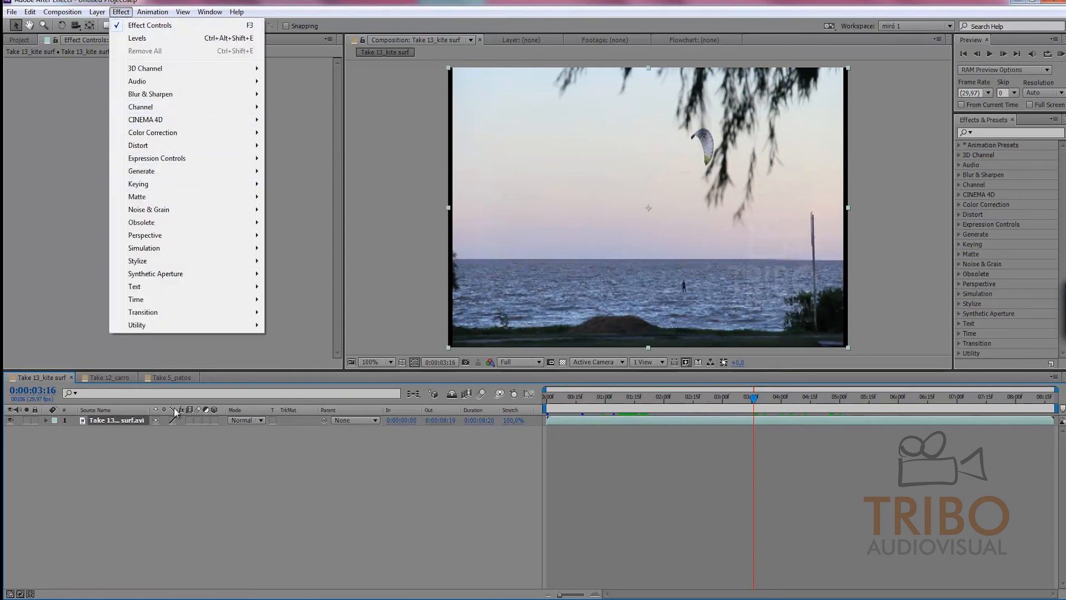
{"action": "left_click", "coordinate": [175, 483]}
{"action": "left_click", "coordinate": [180, 319]}
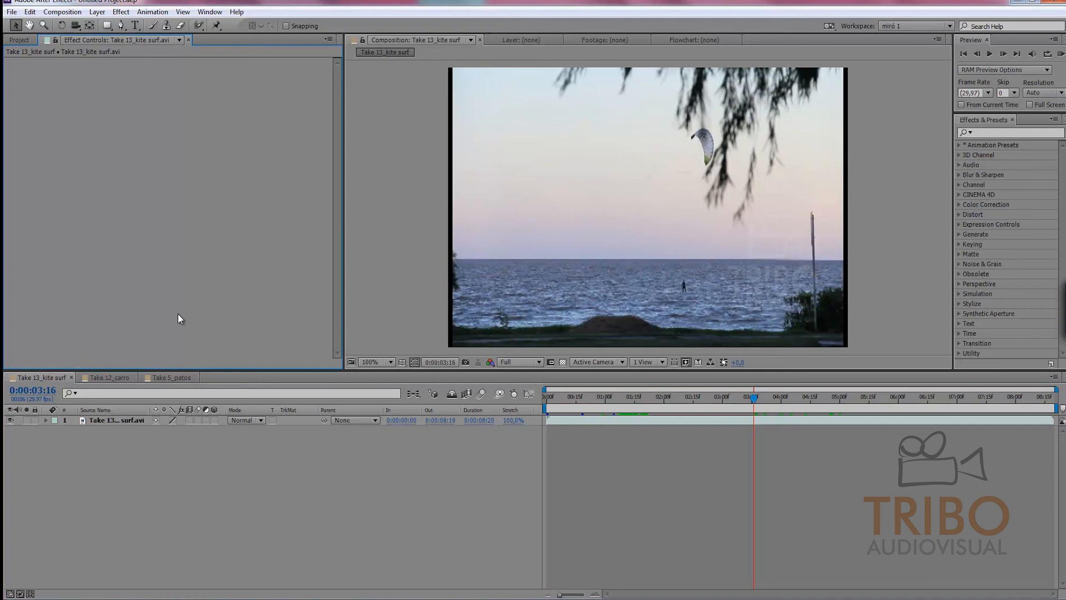
{"action": "left_click", "coordinate": [121, 11]}
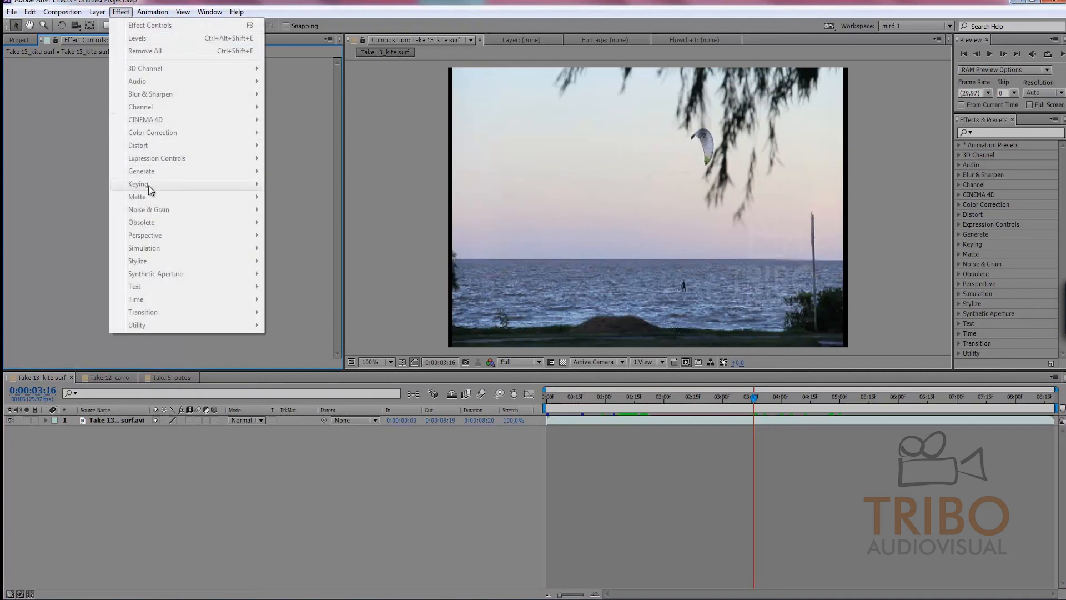
{"action": "left_click", "coordinate": [127, 439]}
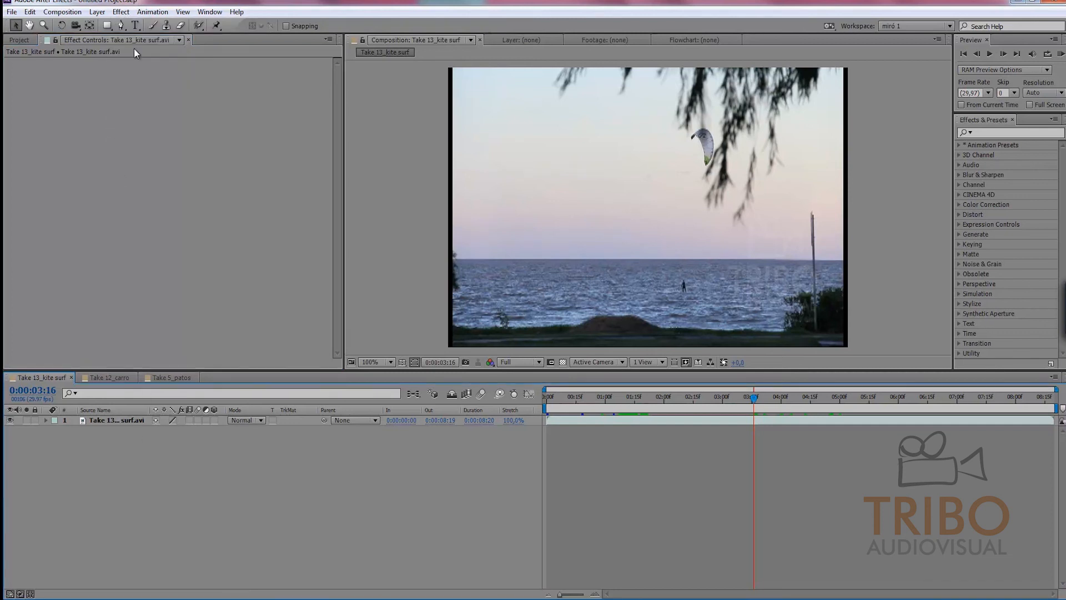
{"action": "left_click", "coordinate": [121, 12]}
{"action": "left_click", "coordinate": [113, 455]}
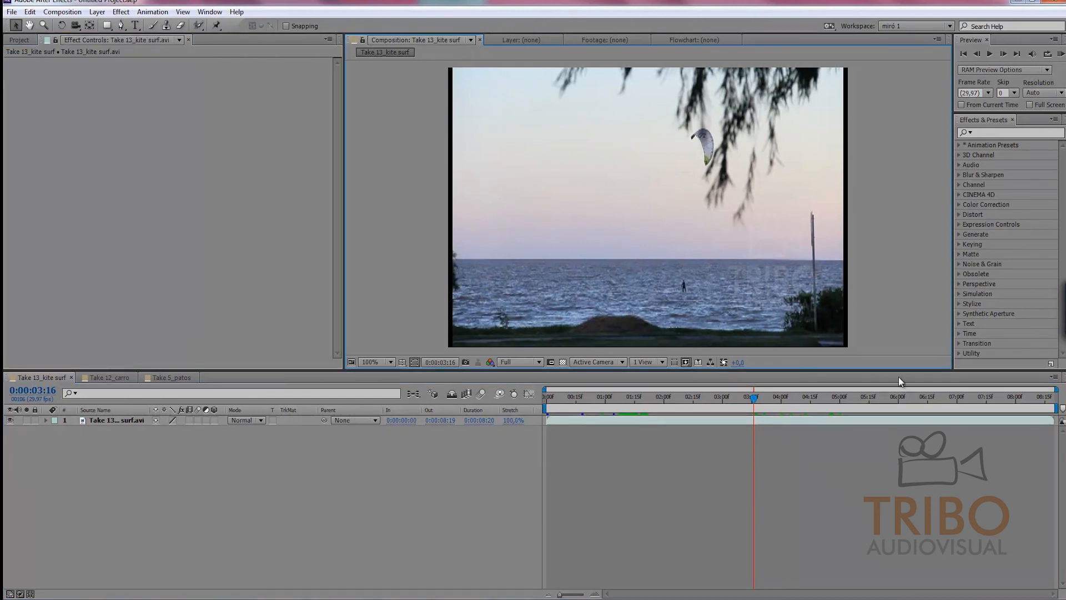
{"action": "left_click", "coordinate": [214, 455]}
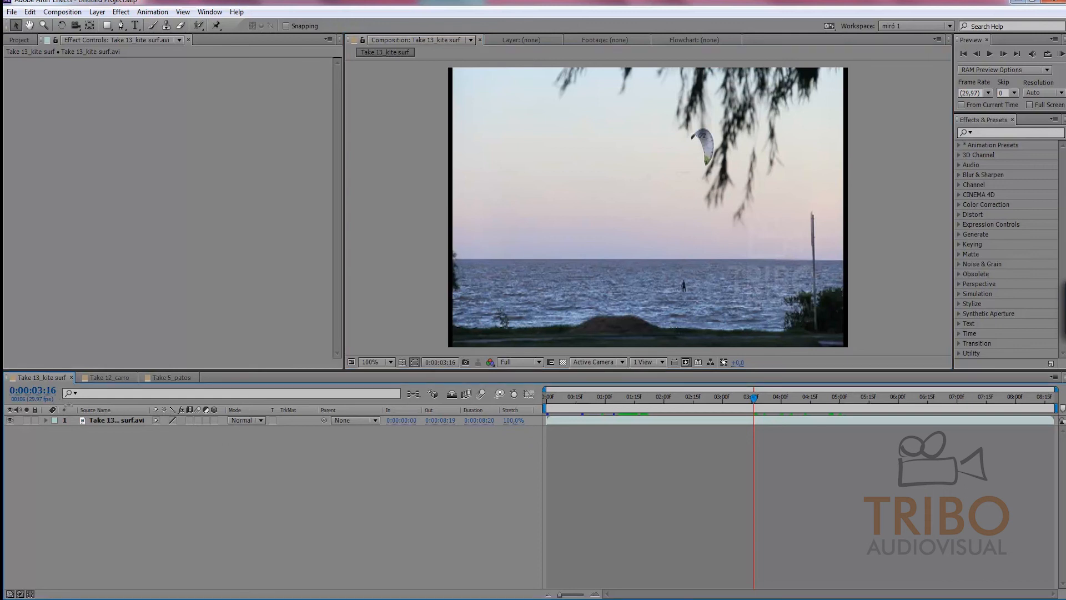
Step: Apply the Hue/Saturation color correction to the kite surf layer and enable its Colorize option
{"action": "left_click", "coordinate": [116, 422]}
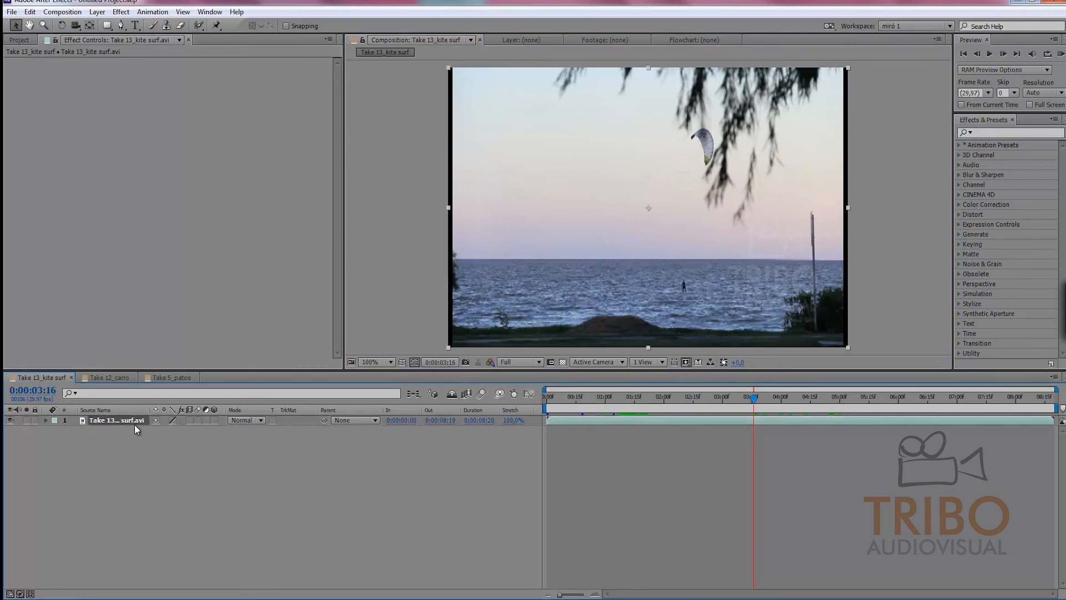
{"action": "left_click", "coordinate": [121, 11]}
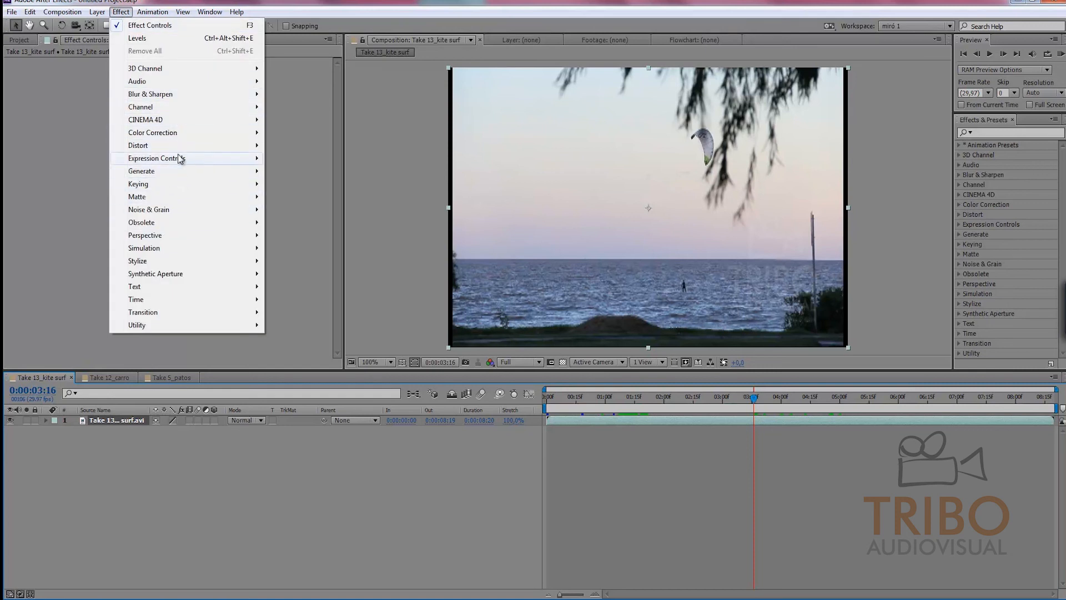
{"action": "mouse_move", "coordinate": [184, 139]}
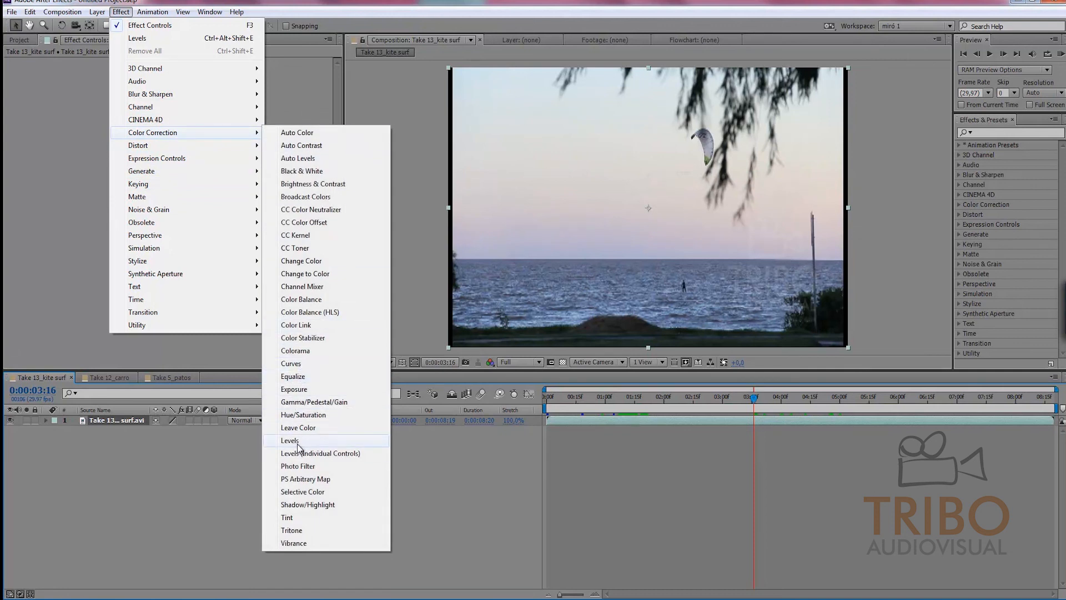
{"action": "left_click", "coordinate": [313, 418]}
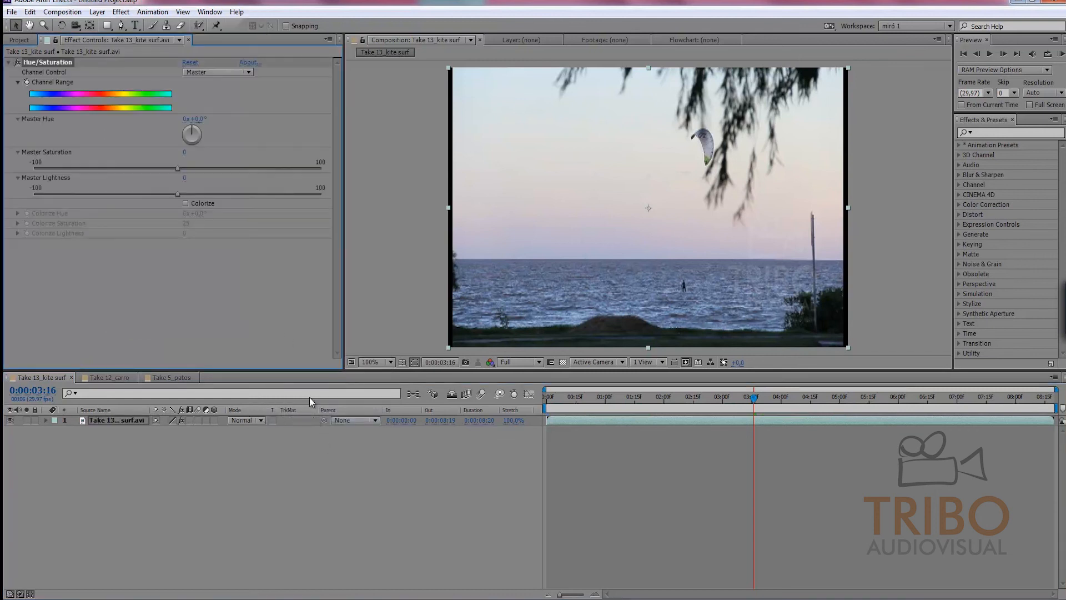
{"action": "left_click", "coordinate": [186, 204]}
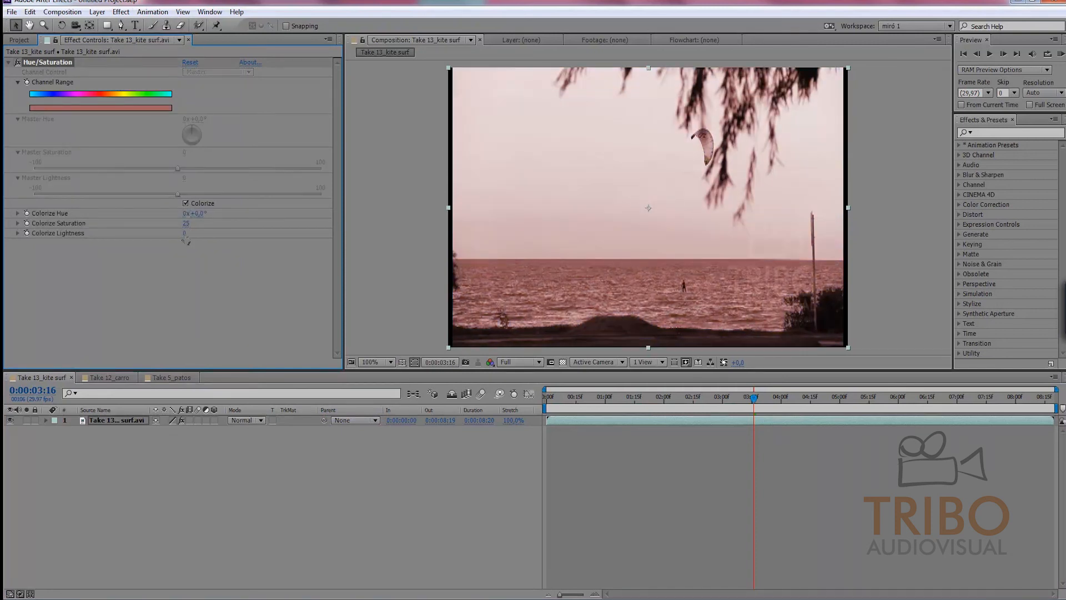
Step: Try a strong blue tint on the kite surf clip with Colorize Saturation 100, Lightness -27 and Hue -154°
{"action": "left_click_drag", "start_coordinate": [185, 223], "coordinate": [228, 223]}
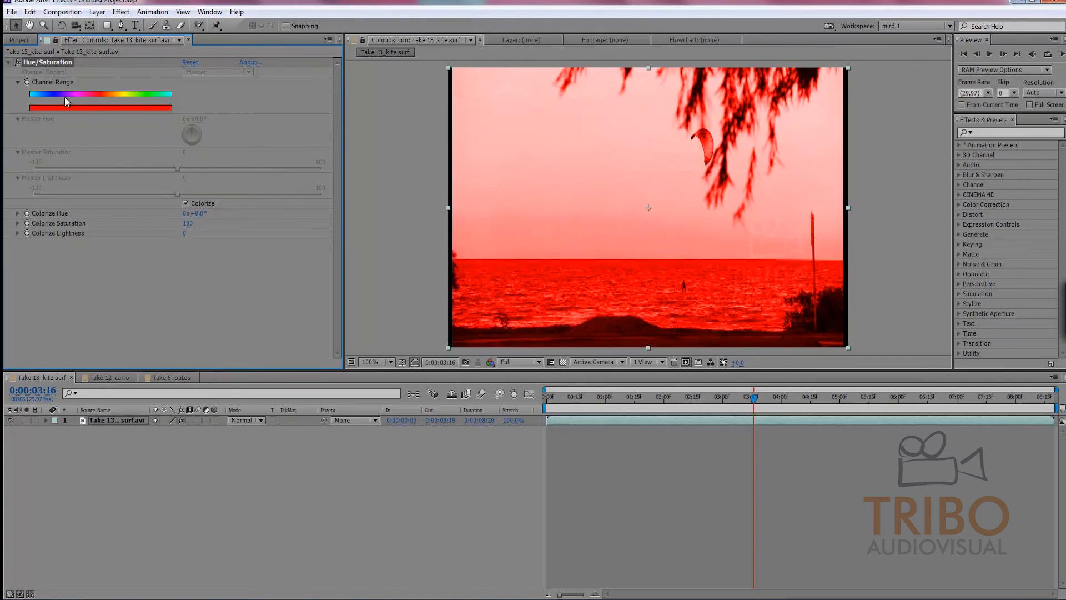
{"action": "left_click_drag", "start_coordinate": [182, 234], "coordinate": [168, 234]}
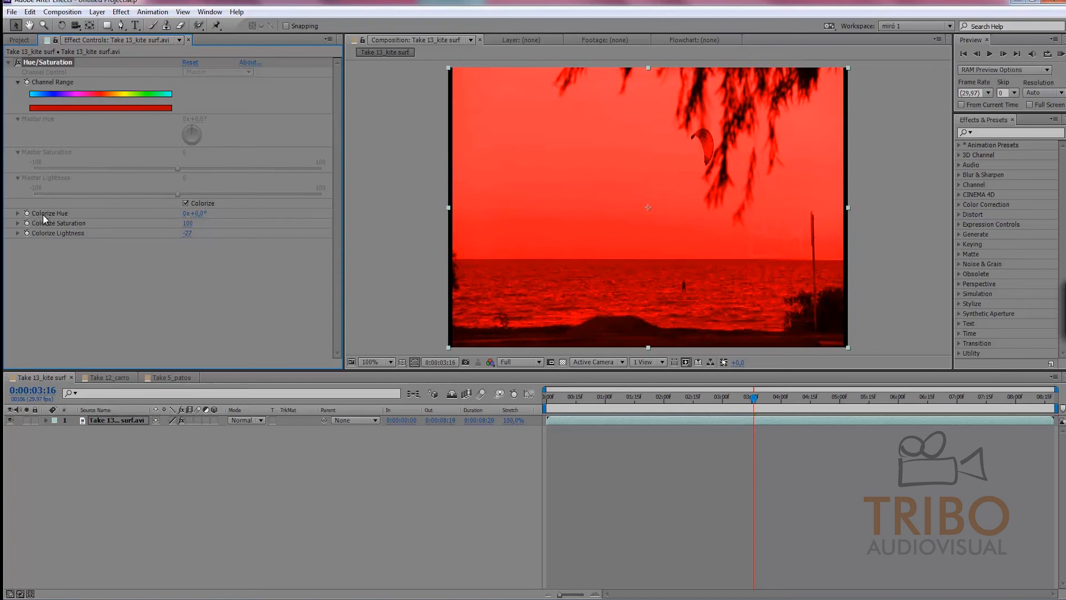
{"action": "left_click_drag", "start_coordinate": [199, 216], "coordinate": [116, 215]}
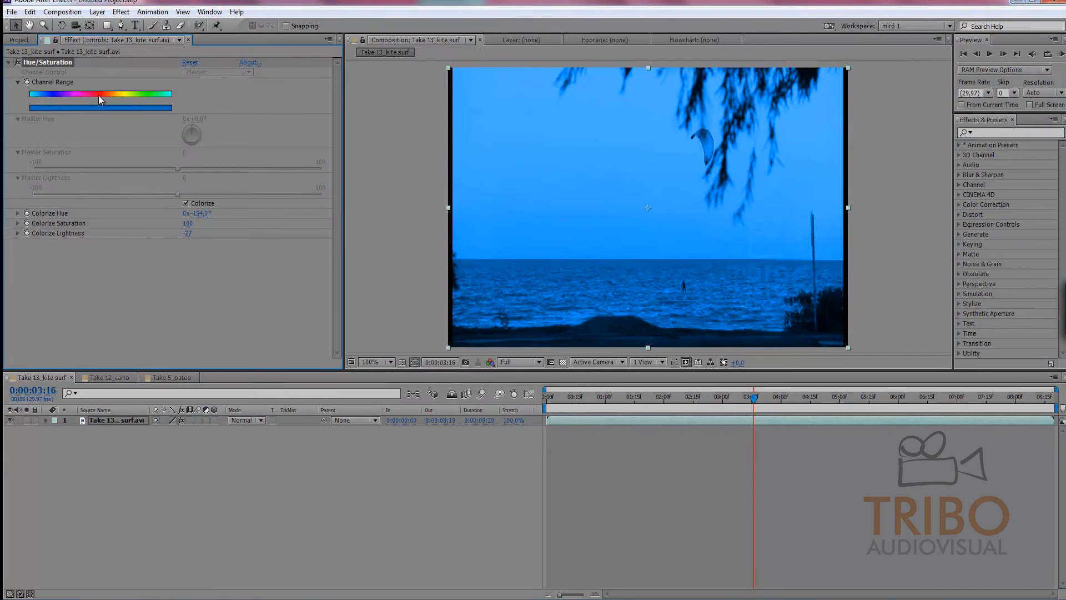
Step: Give the kite surf clip a sepia tint with Colorize Hue about 40°, Saturation 40 and Lightness about -8
{"action": "left_click_drag", "start_coordinate": [195, 213], "coordinate": [315, 222]}
{"action": "left_click", "coordinate": [186, 223]}
{"action": "left_click", "coordinate": [181, 259]}
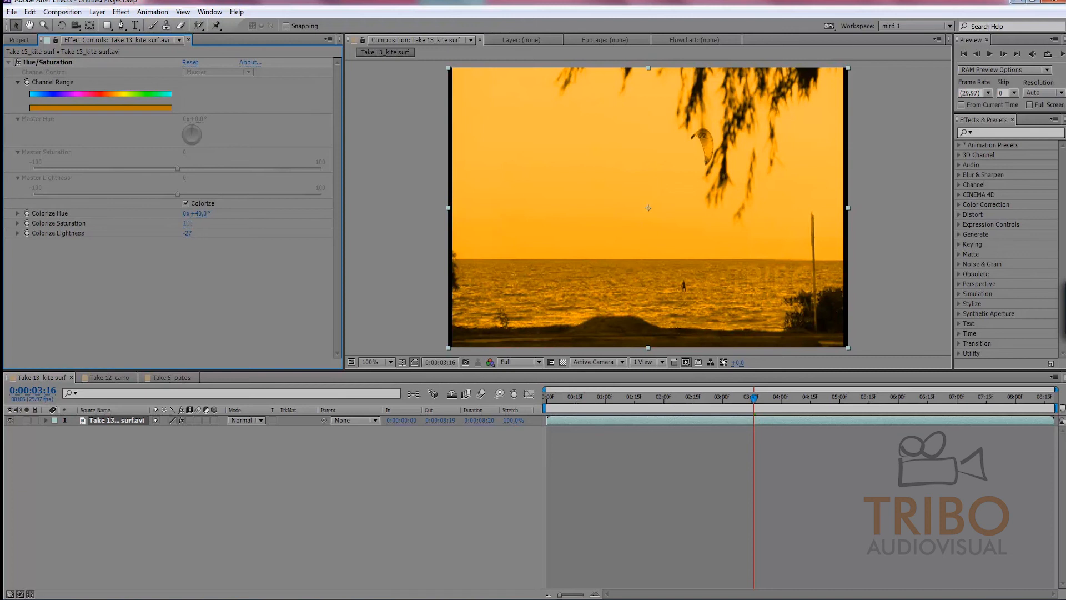
{"action": "left_click_drag", "start_coordinate": [188, 223], "coordinate": [158, 223]}
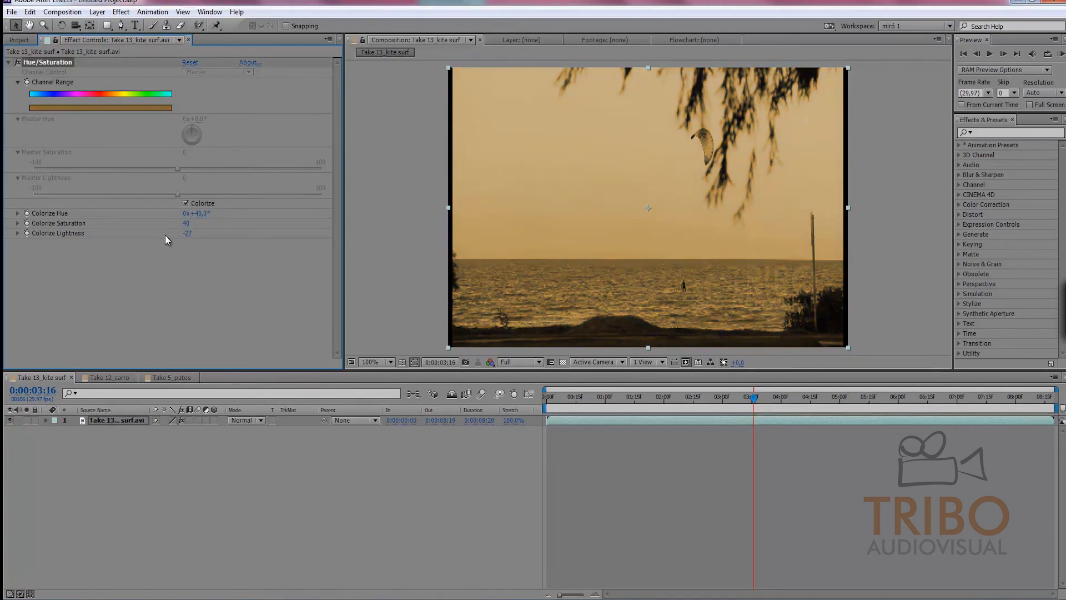
{"action": "left_click_drag", "start_coordinate": [187, 234], "coordinate": [203, 236]}
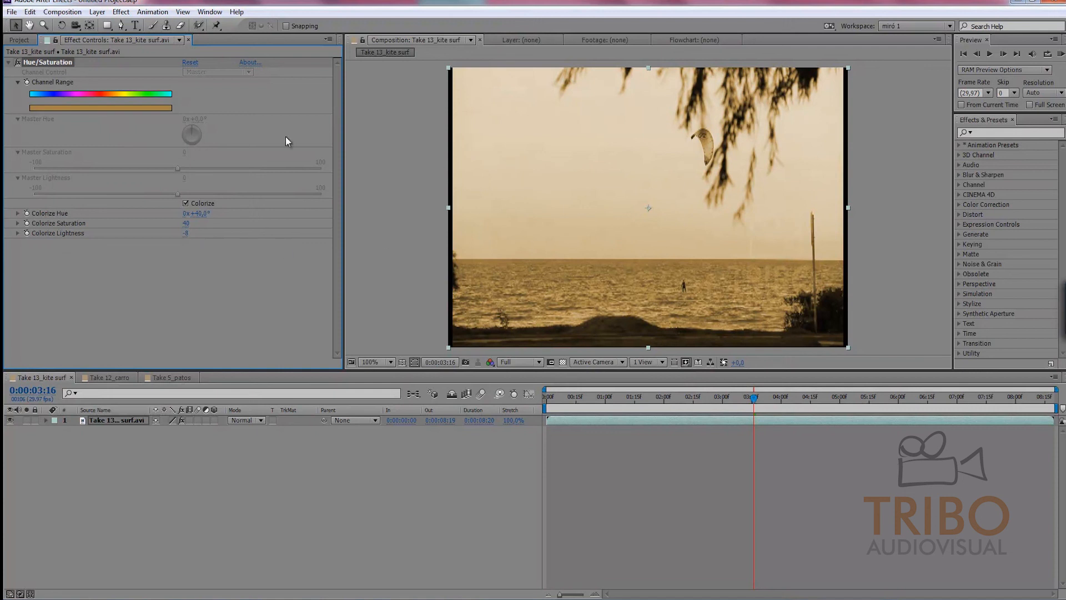
Step: Compare the kite surf clip with the Hue/Saturation effect off and on, and with Colorize off and on
{"action": "left_click", "coordinate": [19, 63]}
{"action": "left_click", "coordinate": [15, 65]}
{"action": "left_click", "coordinate": [15, 65]}
{"action": "left_click", "coordinate": [15, 65]}
{"action": "left_click", "coordinate": [185, 204]}
{"action": "left_click", "coordinate": [186, 204]}
Step: Switch to the Take 12_carro composition and move the current time to 0:00:00:24
{"action": "left_click", "coordinate": [170, 377]}
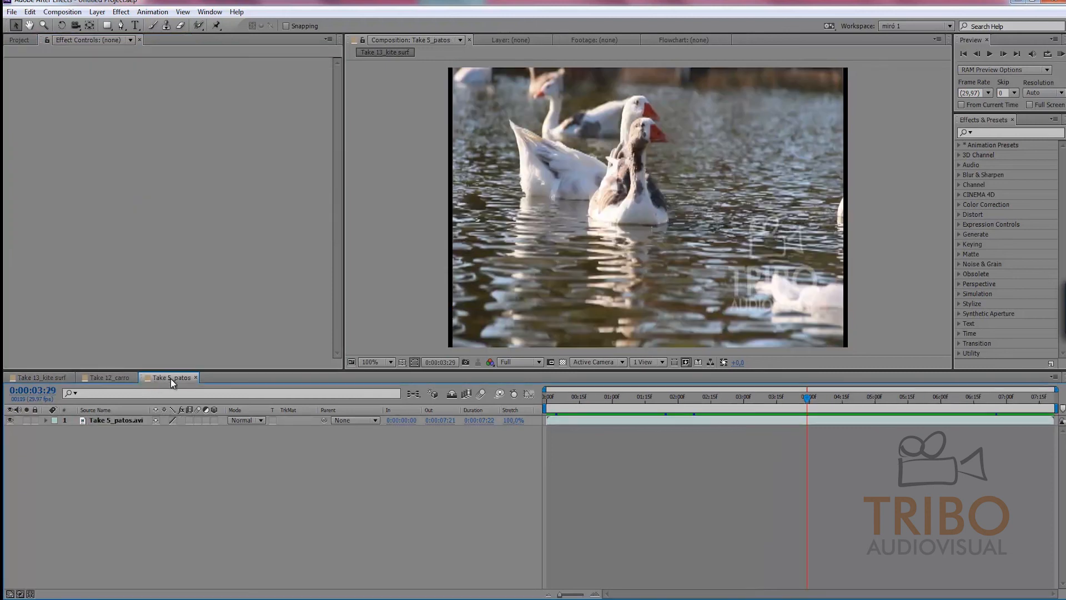
{"action": "left_click", "coordinate": [109, 378]}
{"action": "left_click", "coordinate": [602, 421]}
{"action": "left_click", "coordinate": [566, 396]}
{"action": "left_click_drag", "start_coordinate": [567, 397], "coordinate": [750, 365]}
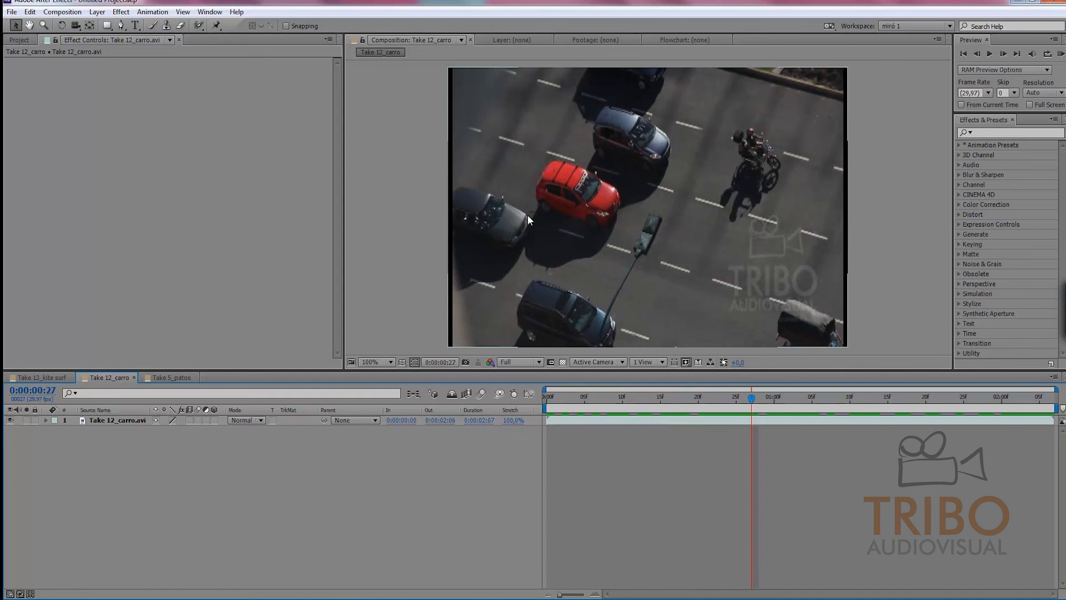
{"action": "key", "text": "Page_Up"}
{"action": "key", "text": "Page_Up"}
{"action": "key", "text": "Page_Up"}
Step: Search the effects for "change t" and apply Change to Color to the Take 12_carro layer
{"action": "left_click", "coordinate": [978, 132]}
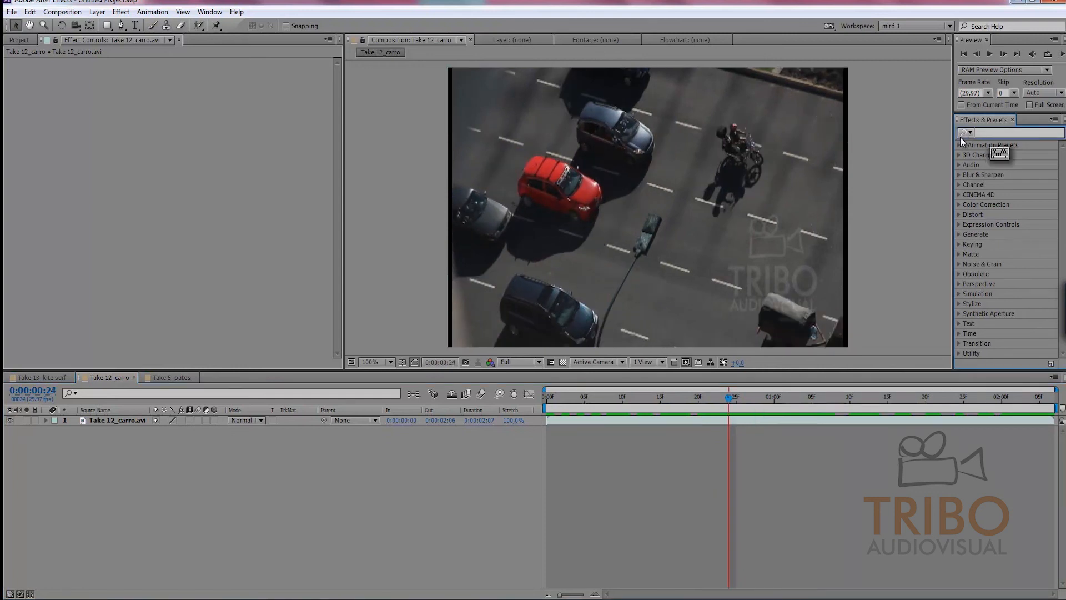
{"action": "type", "text": "change t"}
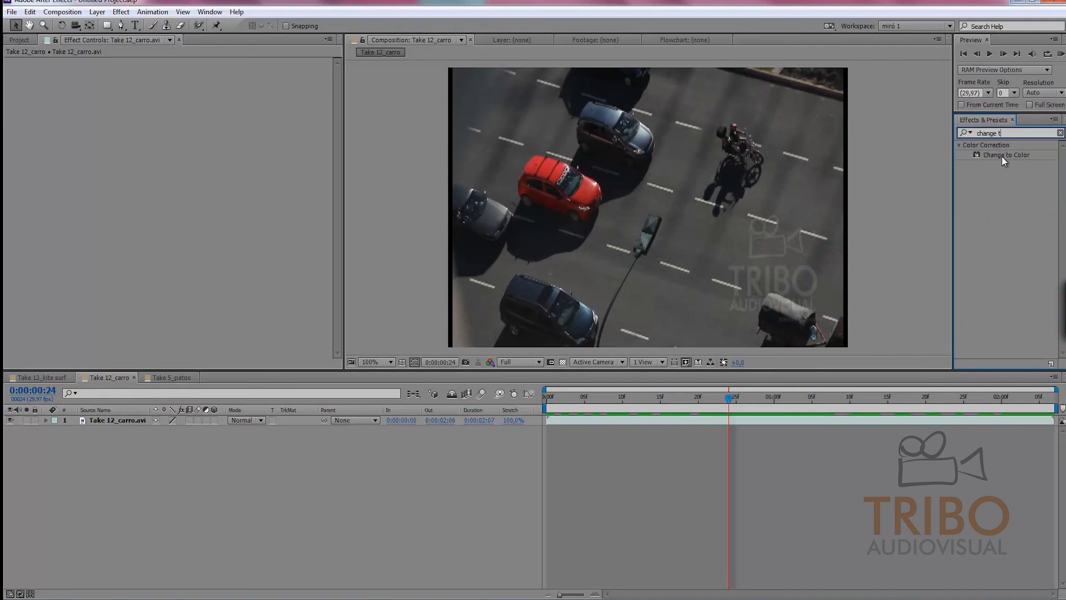
{"action": "left_click", "coordinate": [1006, 155]}
{"action": "left_click_drag", "start_coordinate": [1004, 154], "coordinate": [668, 421]}
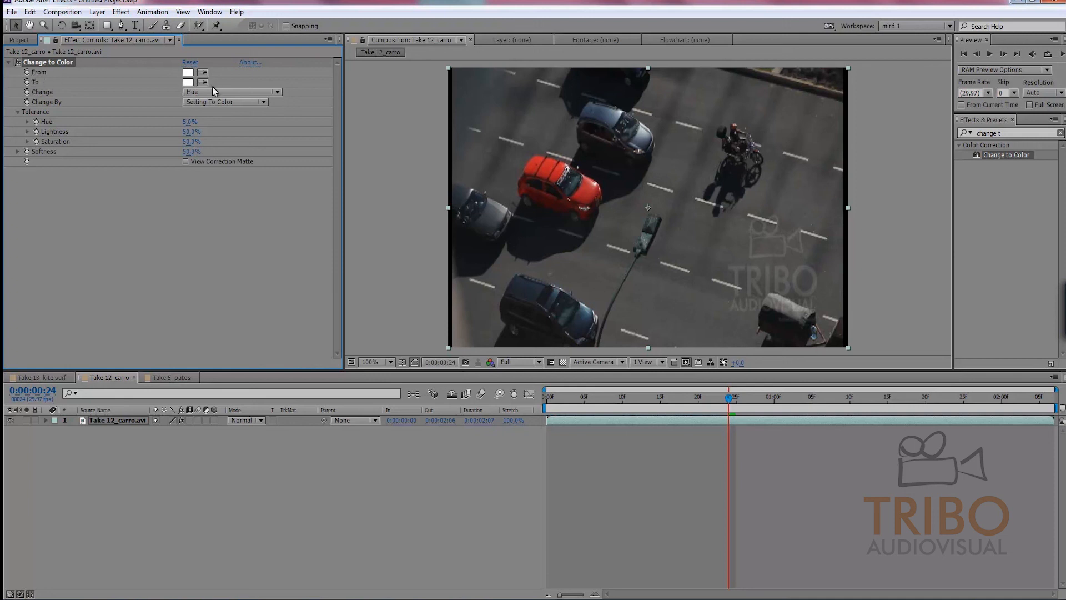
Step: Sample the red car's paint as the From color and pick green 00FF12 as the To color
{"action": "left_click", "coordinate": [203, 72]}
{"action": "left_click", "coordinate": [552, 166]}
{"action": "left_click", "coordinate": [188, 82]}
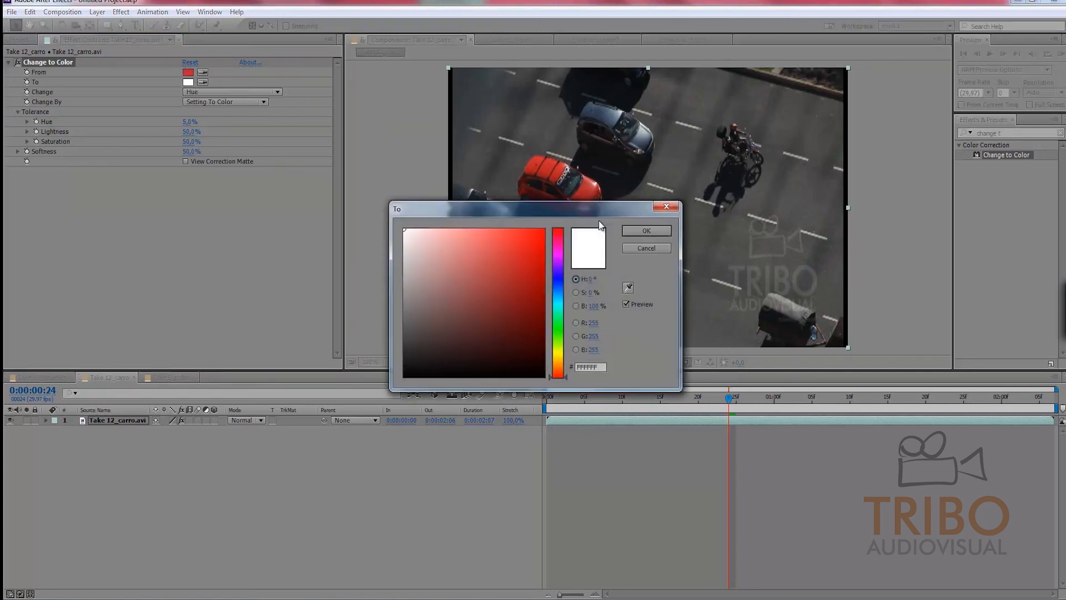
{"action": "left_click", "coordinate": [557, 322]}
{"action": "left_click", "coordinate": [543, 229]}
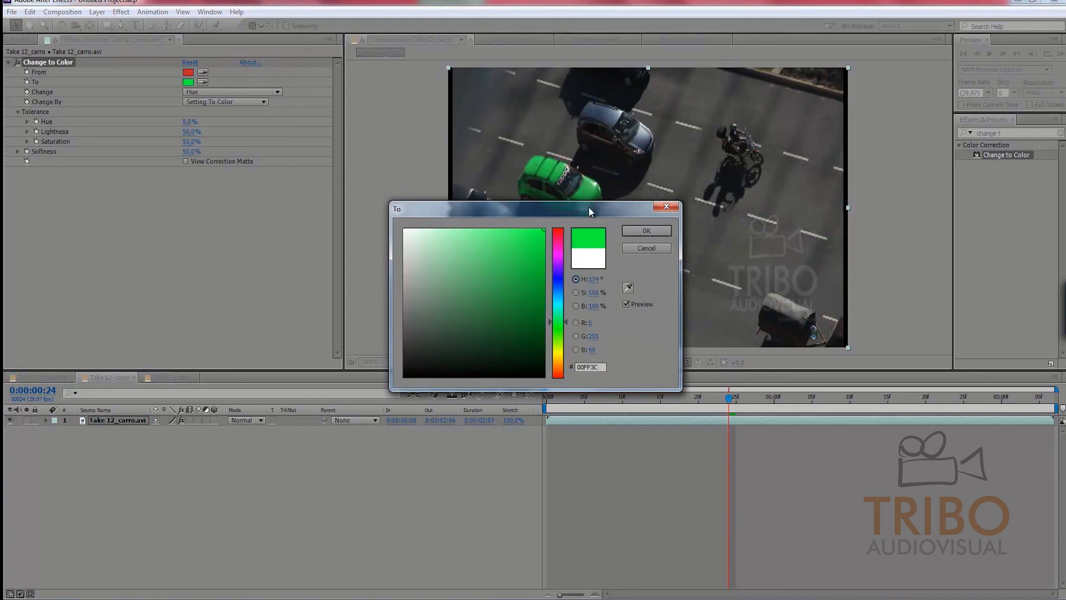
{"action": "left_click_drag", "start_coordinate": [567, 225], "coordinate": [741, 288]}
{"action": "mouse_move", "coordinate": [724, 384]}
{"action": "left_mouse_down"}
{"action": "mouse_move", "coordinate": [728, 371]}
{"action": "mouse_move", "coordinate": [731, 387]}
{"action": "left_mouse_up"}
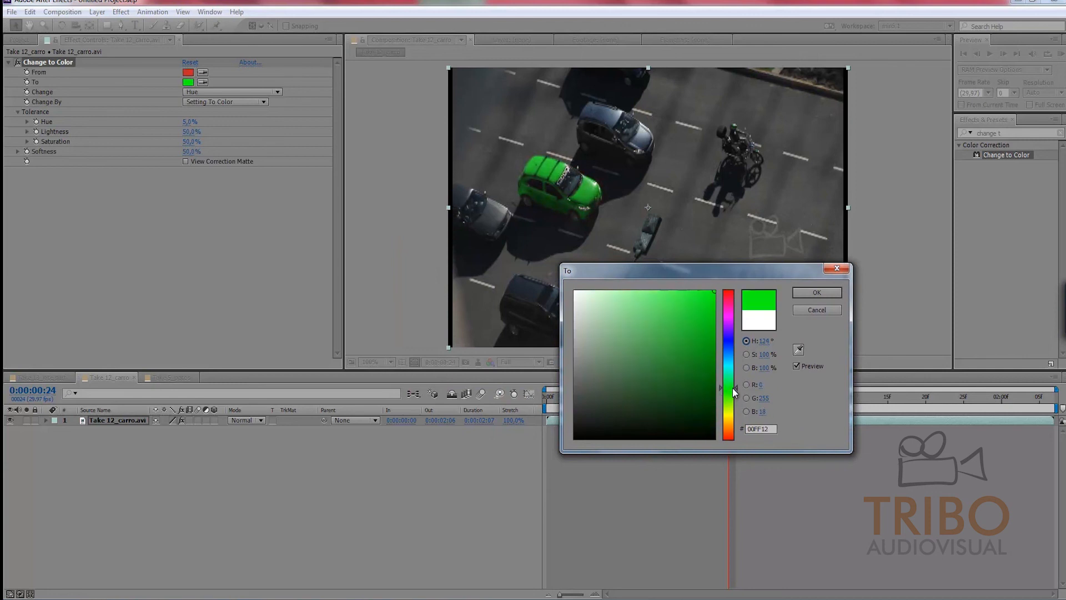
Step: Try white as the To color while shifting its hue between 110°, 138° and 128°
{"action": "left_click_drag", "start_coordinate": [624, 327], "coordinate": [569, 292]}
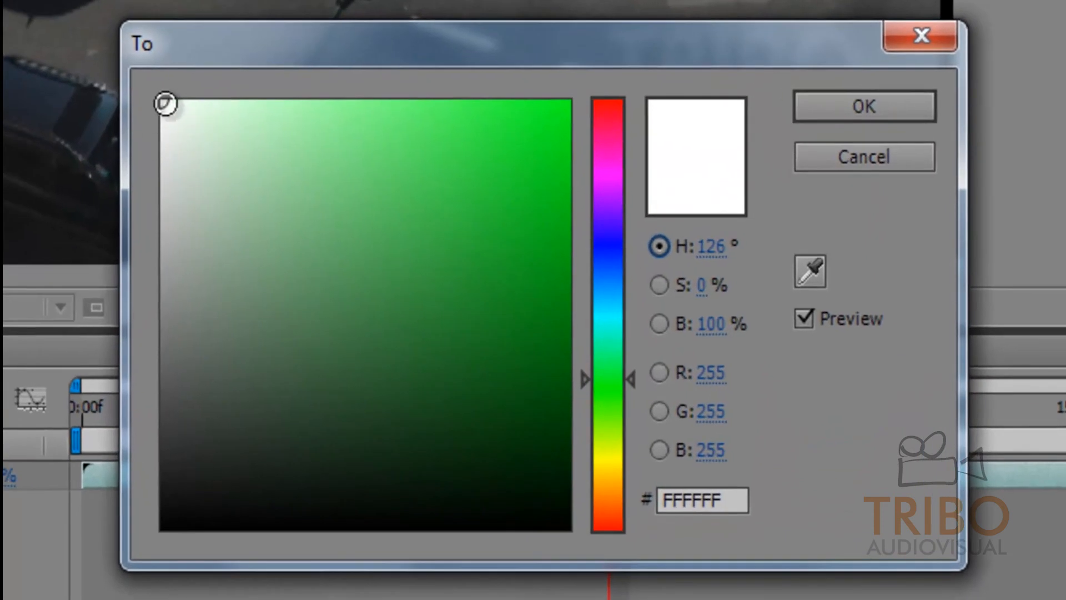
{"action": "mouse_move", "coordinate": [218, 152]}
{"action": "left_mouse_down"}
{"action": "mouse_move", "coordinate": [202, 152]}
{"action": "mouse_move", "coordinate": [137, 75]}
{"action": "left_mouse_up"}
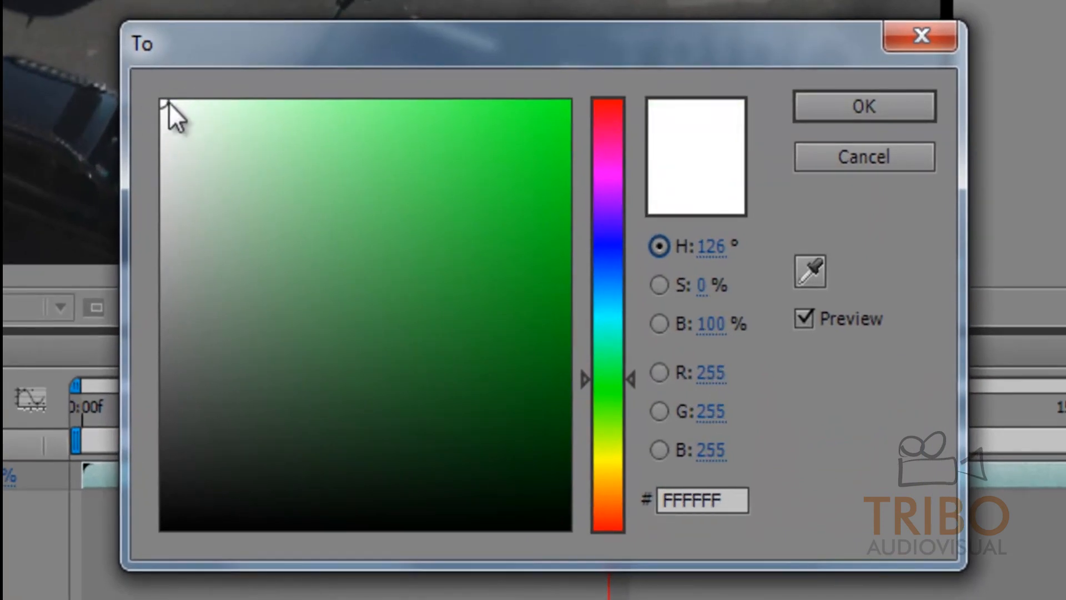
{"action": "mouse_move", "coordinate": [612, 388]}
{"action": "left_mouse_down"}
{"action": "mouse_move", "coordinate": [609, 178]}
{"action": "mouse_move", "coordinate": [631, 452]}
{"action": "mouse_move", "coordinate": [618, 511]}
{"action": "mouse_move", "coordinate": [620, 135]}
{"action": "mouse_move", "coordinate": [618, 399]}
{"action": "left_mouse_up"}
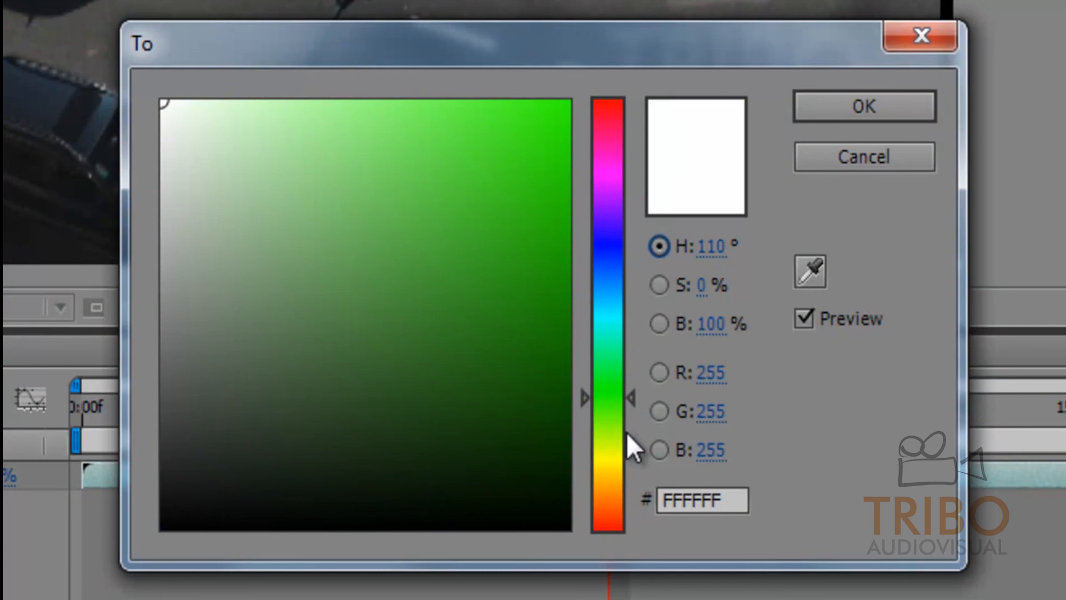
{"action": "left_click_drag", "start_coordinate": [623, 405], "coordinate": [631, 364]}
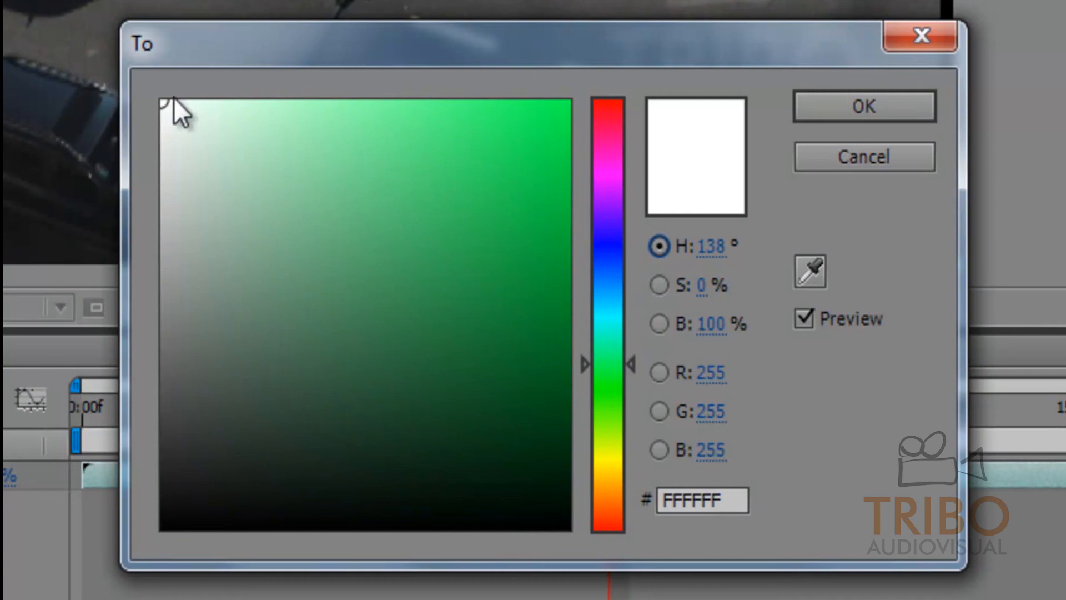
{"action": "left_click_drag", "start_coordinate": [616, 381], "coordinate": [617, 377]}
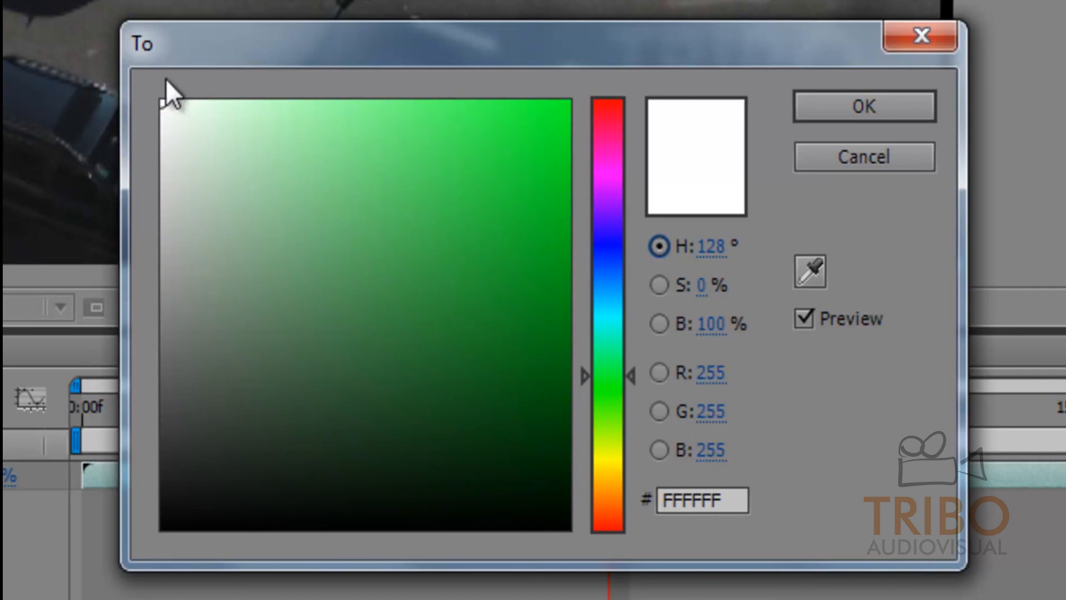
Step: Explore light and dark green shades, choose the fully saturated green 00FF24 as the To color and accept it
{"action": "mouse_move", "coordinate": [177, 114]}
{"action": "left_mouse_down"}
{"action": "mouse_move", "coordinate": [224, 145]}
{"action": "mouse_move", "coordinate": [369, 160]}
{"action": "mouse_move", "coordinate": [531, 147]}
{"action": "mouse_move", "coordinate": [576, 123]}
{"action": "mouse_move", "coordinate": [559, 112]}
{"action": "left_mouse_up"}
{"action": "mouse_move", "coordinate": [488, 308]}
{"action": "left_mouse_down"}
{"action": "mouse_move", "coordinate": [448, 444]}
{"action": "mouse_move", "coordinate": [483, 355]}
{"action": "mouse_move", "coordinate": [547, 105]}
{"action": "mouse_move", "coordinate": [467, 378]}
{"action": "mouse_move", "coordinate": [488, 402]}
{"action": "left_mouse_up"}
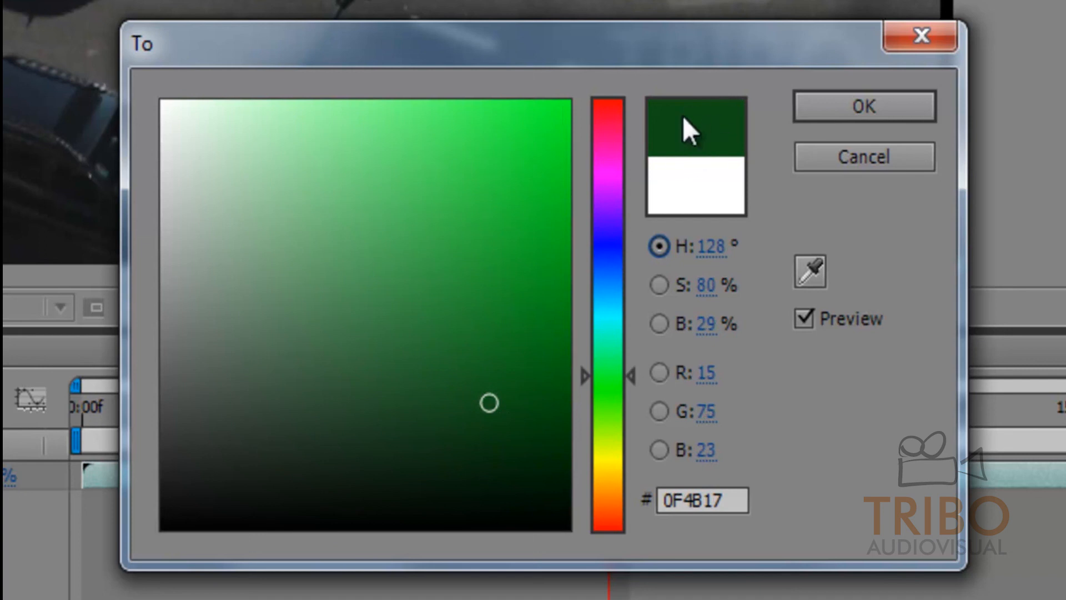
{"action": "mouse_move", "coordinate": [478, 333]}
{"action": "left_mouse_down"}
{"action": "mouse_move", "coordinate": [385, 217]}
{"action": "mouse_move", "coordinate": [519, 386]}
{"action": "mouse_move", "coordinate": [564, 162]}
{"action": "mouse_move", "coordinate": [635, 31]}
{"action": "left_mouse_up"}
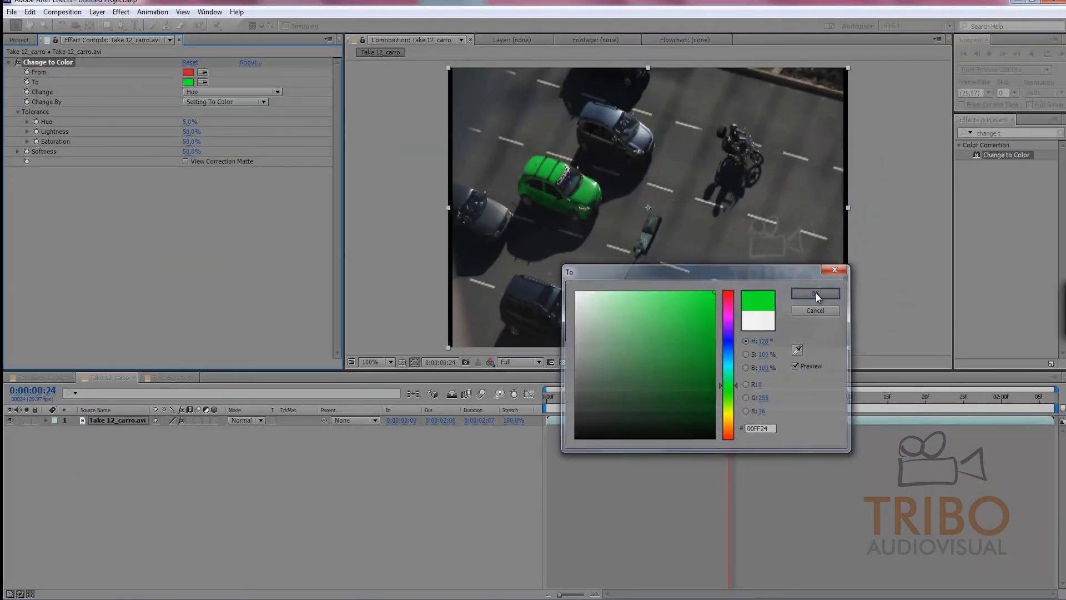
{"action": "left_click", "coordinate": [814, 293]}
Step: Move the current time to 0:00:01:02 and compare the car with Change to Color off and on
{"action": "left_click_drag", "start_coordinate": [722, 397], "coordinate": [789, 408]}
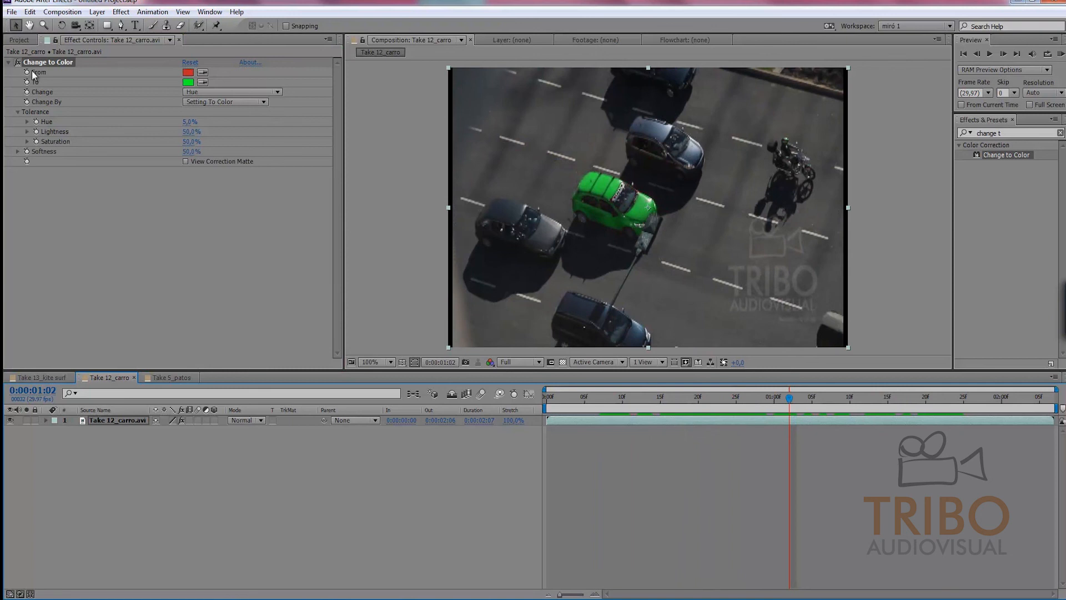
{"action": "left_click", "coordinate": [17, 62]}
{"action": "left_click", "coordinate": [16, 63]}
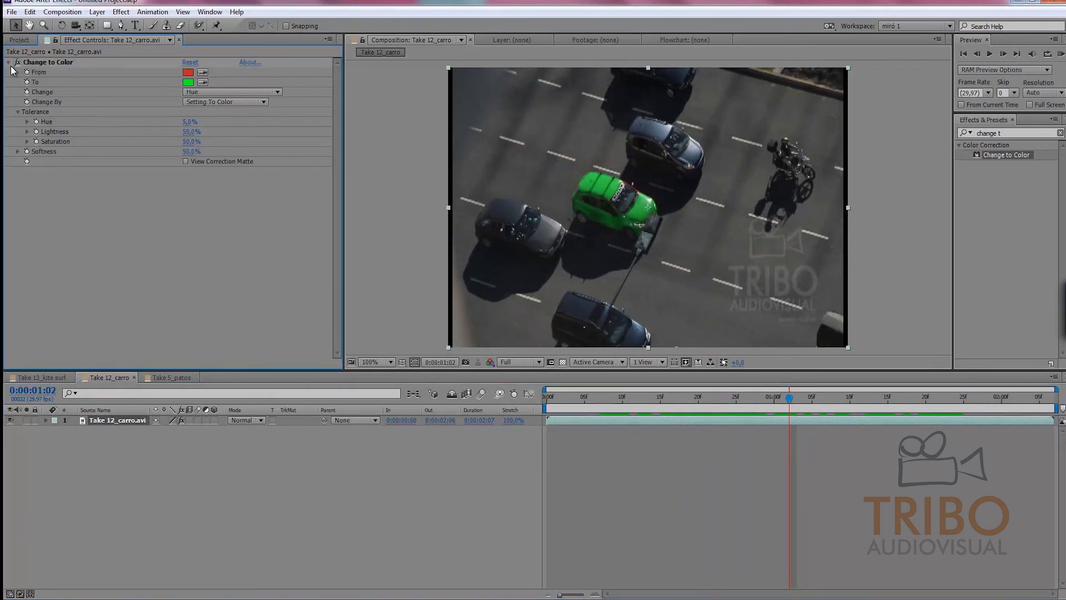
{"action": "left_click", "coordinate": [17, 63]}
{"action": "left_click", "coordinate": [17, 63]}
{"action": "left_click", "coordinate": [17, 63]}
Step: Move the current time to 0:00:01:07 and compare the car's original and replaced color by toggling the effect
{"action": "left_click_drag", "start_coordinate": [788, 400], "coordinate": [826, 400]}
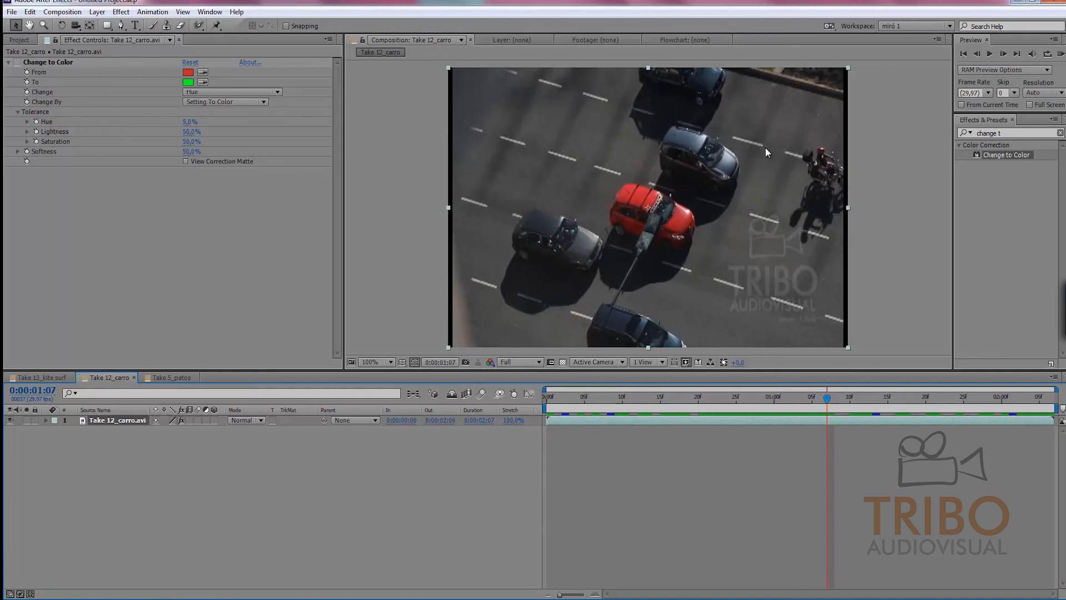
{"action": "left_click", "coordinate": [17, 62]}
{"action": "left_click", "coordinate": [17, 63]}
{"action": "left_click", "coordinate": [17, 63]}
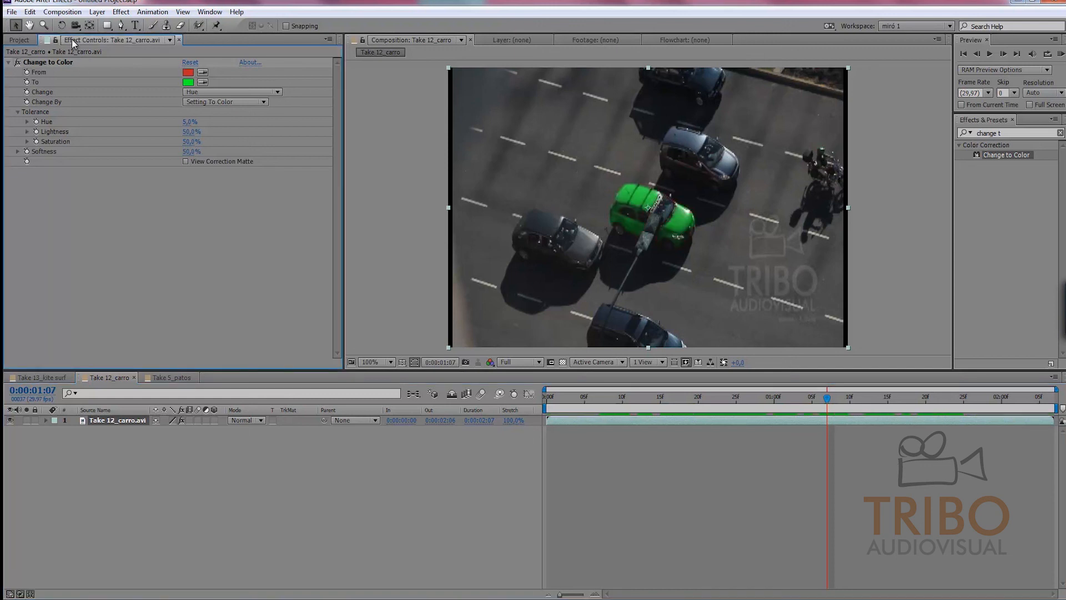
{"action": "left_click", "coordinate": [17, 63]}
{"action": "left_click", "coordinate": [17, 62]}
Step: Go back to 0:00:00:25 and toggle Change to Color repeatedly to compare the car's color, leaving the effect enabled
{"action": "mouse_move", "coordinate": [732, 397]}
{"action": "left_mouse_down"}
{"action": "mouse_move", "coordinate": [756, 398]}
{"action": "mouse_move", "coordinate": [729, 399]}
{"action": "mouse_move", "coordinate": [738, 399]}
{"action": "left_mouse_up"}
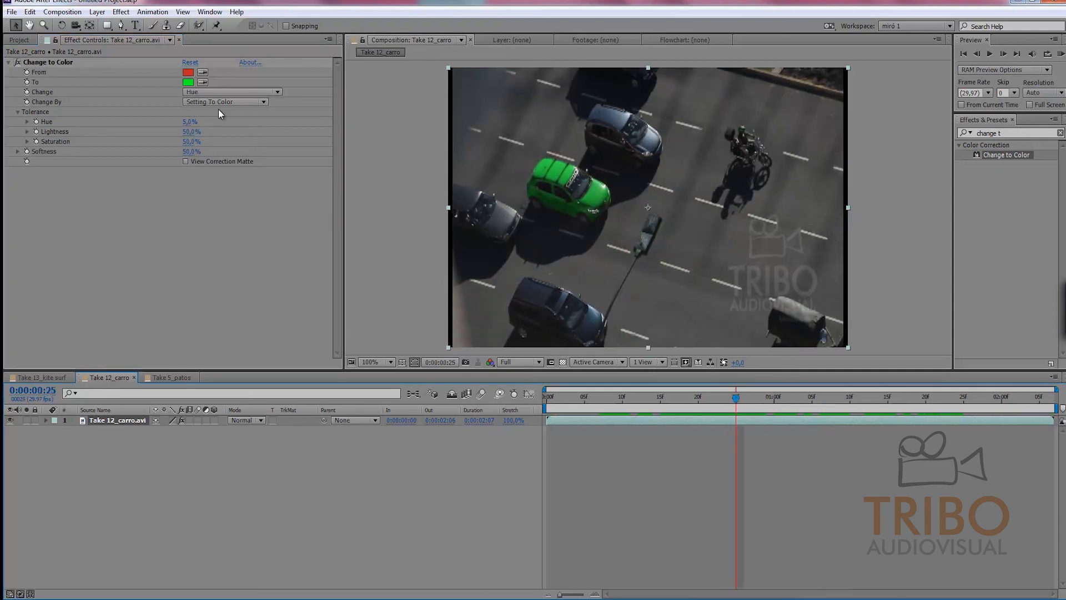
{"action": "left_click", "coordinate": [17, 62]}
{"action": "left_click", "coordinate": [18, 62]}
{"action": "left_click", "coordinate": [17, 62]}
{"action": "left_click", "coordinate": [18, 63]}
{"action": "left_click", "coordinate": [17, 62]}
{"action": "left_click", "coordinate": [17, 62]}
{"action": "left_click", "coordinate": [17, 62]}
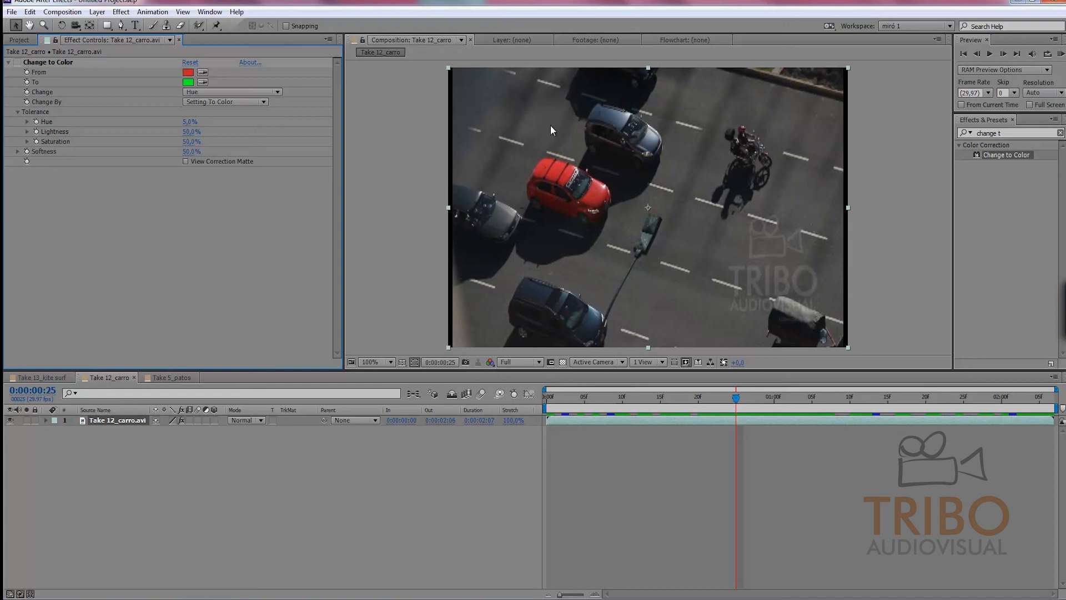
{"action": "left_click", "coordinate": [17, 63]}
{"action": "left_click", "coordinate": [17, 62]}
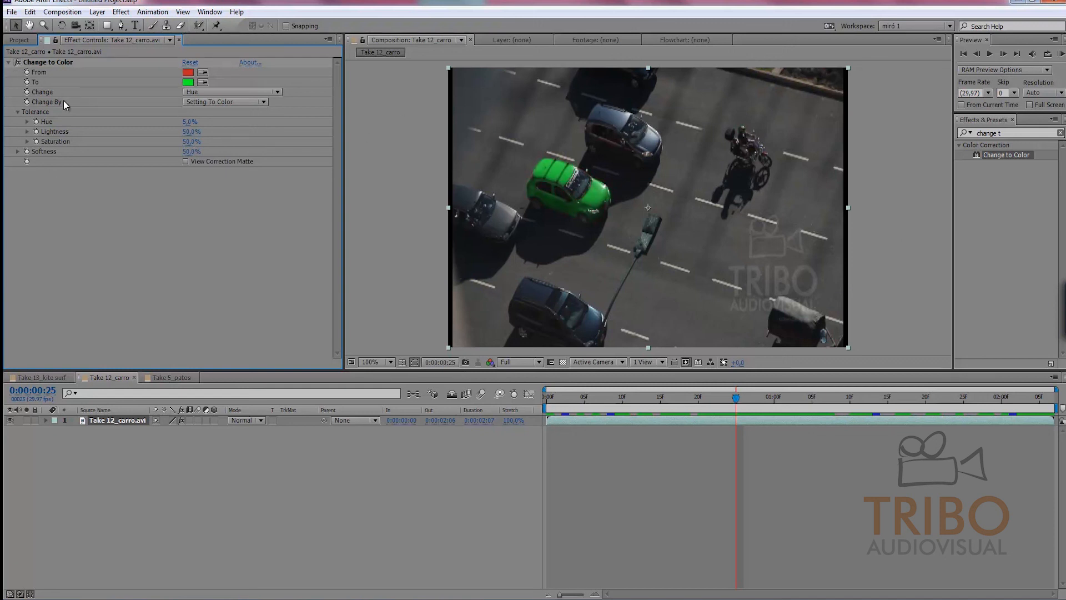
Step: Scrub through the Take 12_carro clip to check the recolored car while it moves
{"action": "mouse_move", "coordinate": [747, 400]}
{"action": "left_mouse_down"}
{"action": "mouse_move", "coordinate": [840, 400]}
{"action": "mouse_move", "coordinate": [998, 424]}
{"action": "mouse_move", "coordinate": [764, 412]}
{"action": "left_mouse_up"}
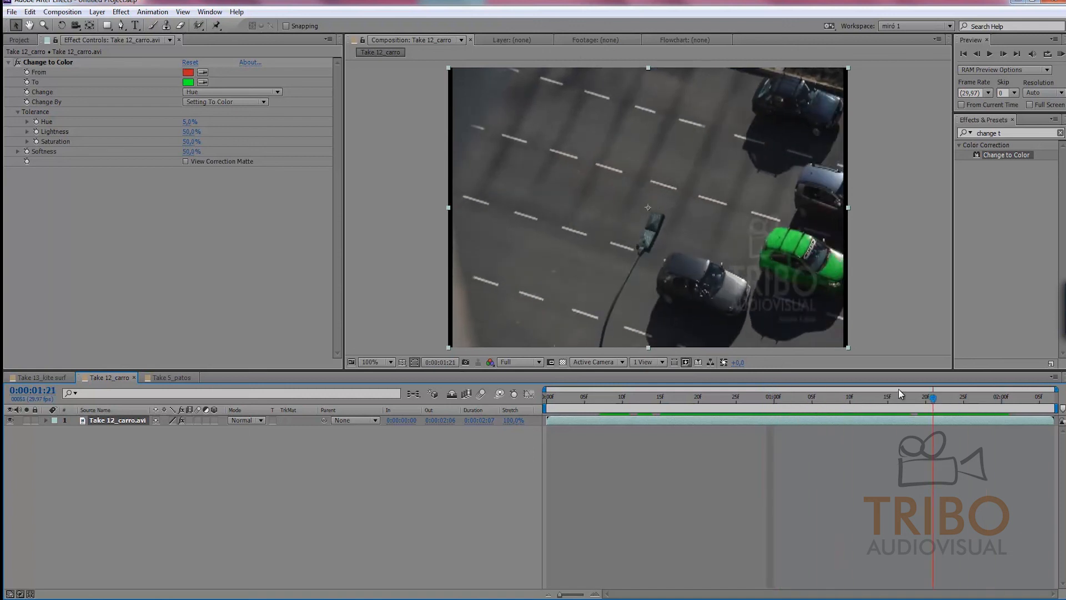
{"action": "left_click_drag", "start_coordinate": [708, 365], "coordinate": [695, 382]}
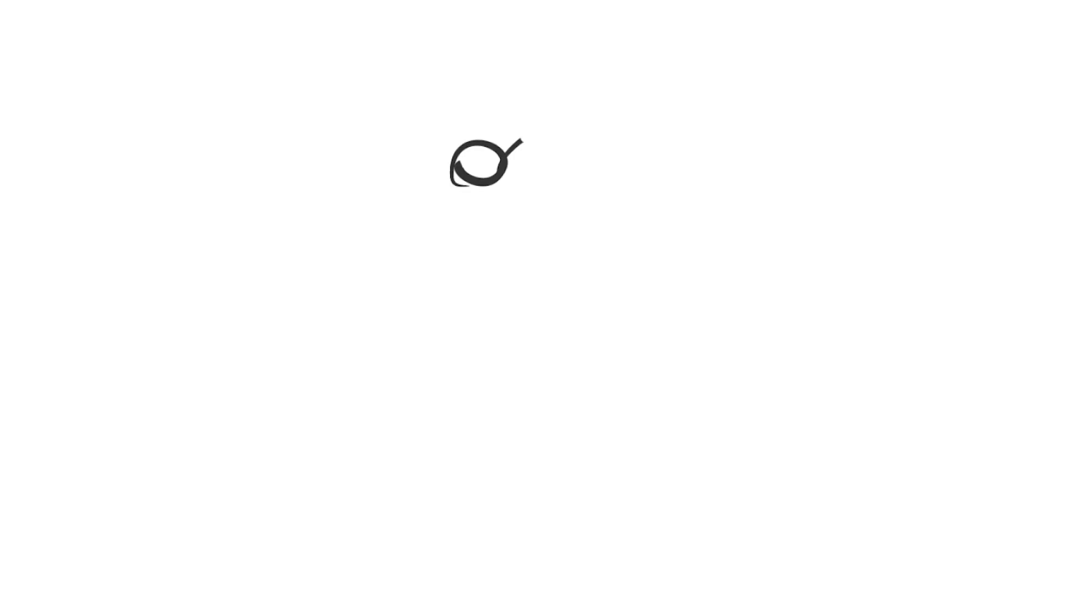